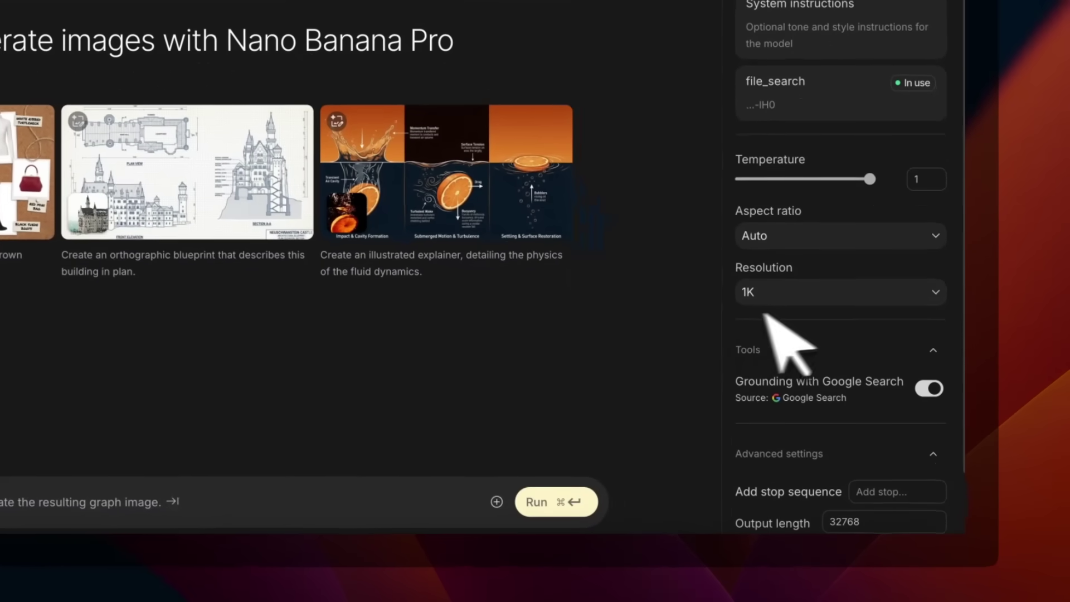
# Keep Nano Banana Pro at 1K resolution for the castle blueprint request and expand the model's thoughts
pyautogui.click(803, 302)
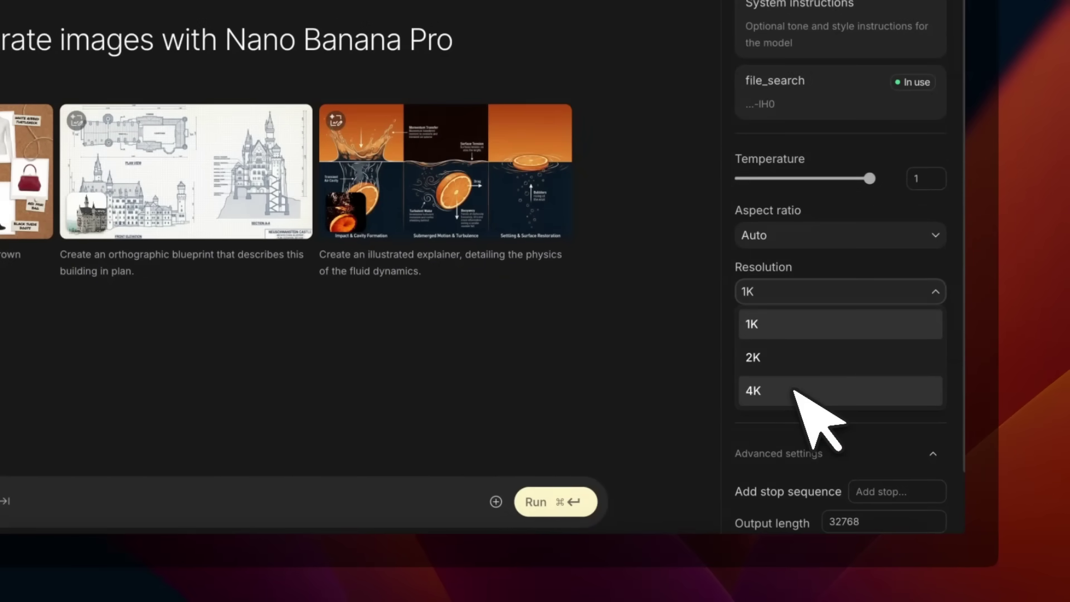
pyautogui.click(897, 410)
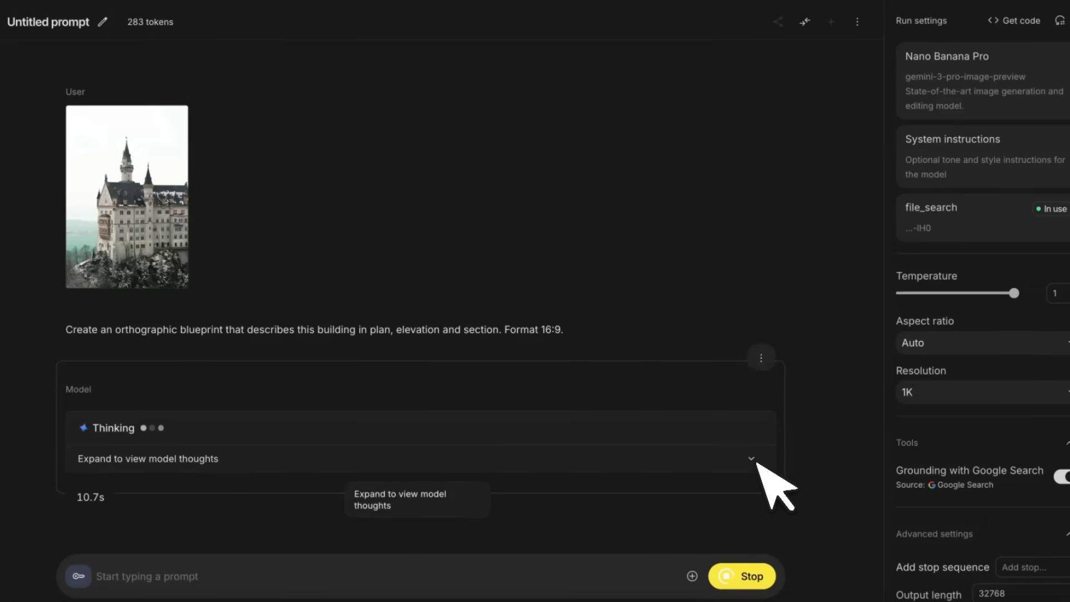
pyautogui.click(751, 458)
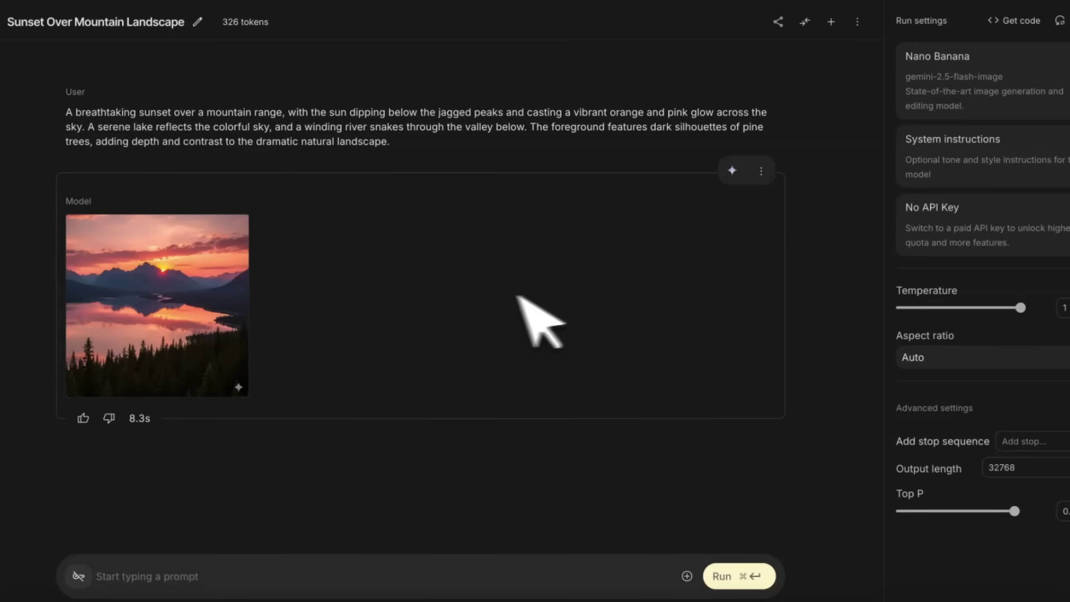
# View the sunset image zoomed to full size, then select all of the sunset prompt text
pyautogui.click(198, 289)
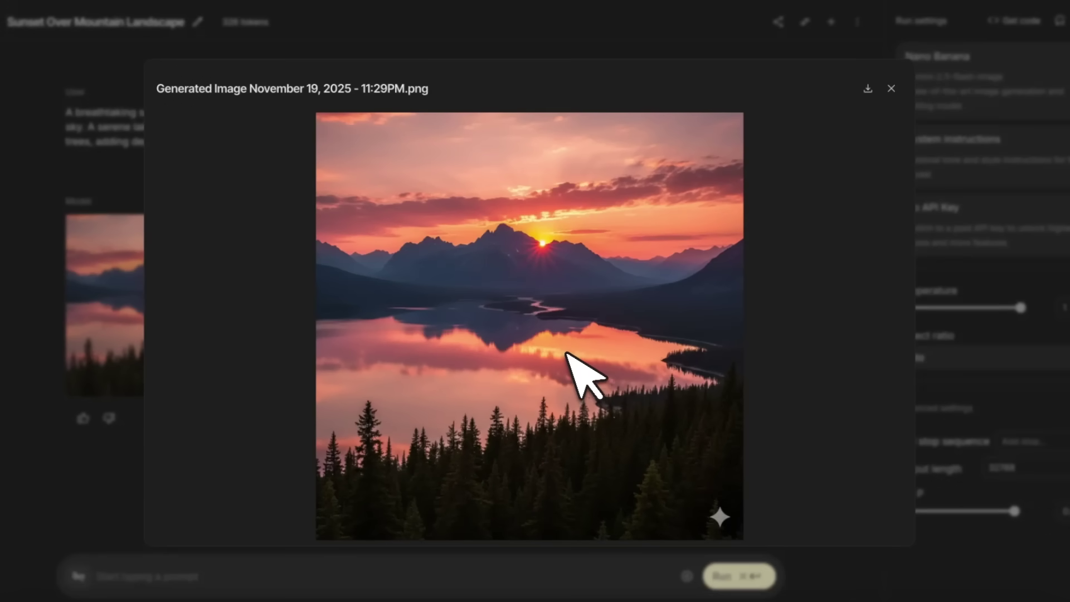
pyautogui.click(566, 352)
pyautogui.scroll(-5, 566, 352)
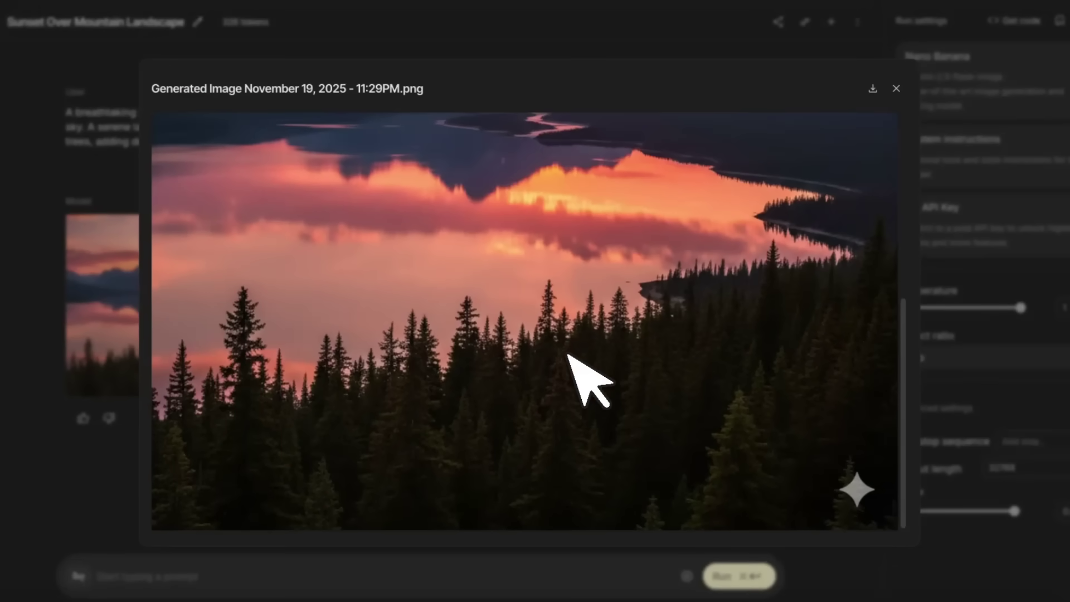
pyautogui.click(896, 88)
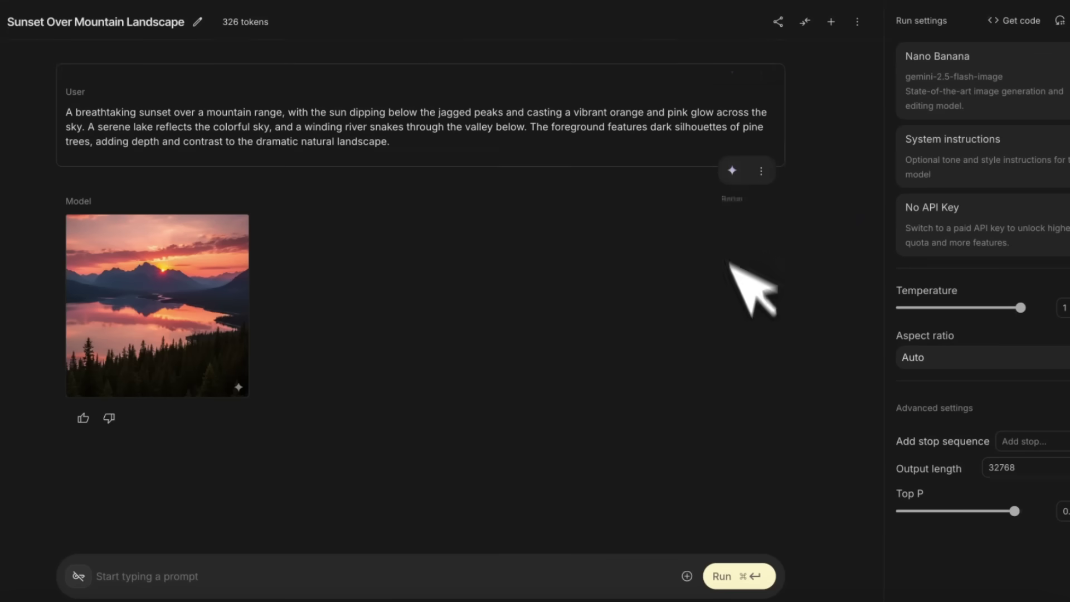
pyautogui.press('super+a')
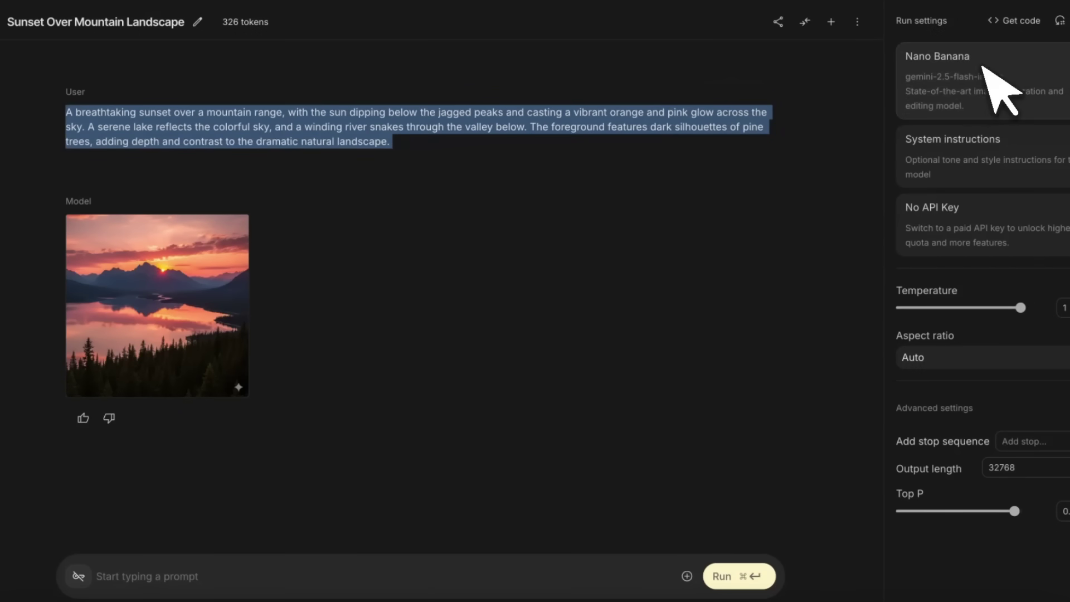
# Open the Building Blueprint chat and preview the castle photo full size
pyautogui.click(982, 67)
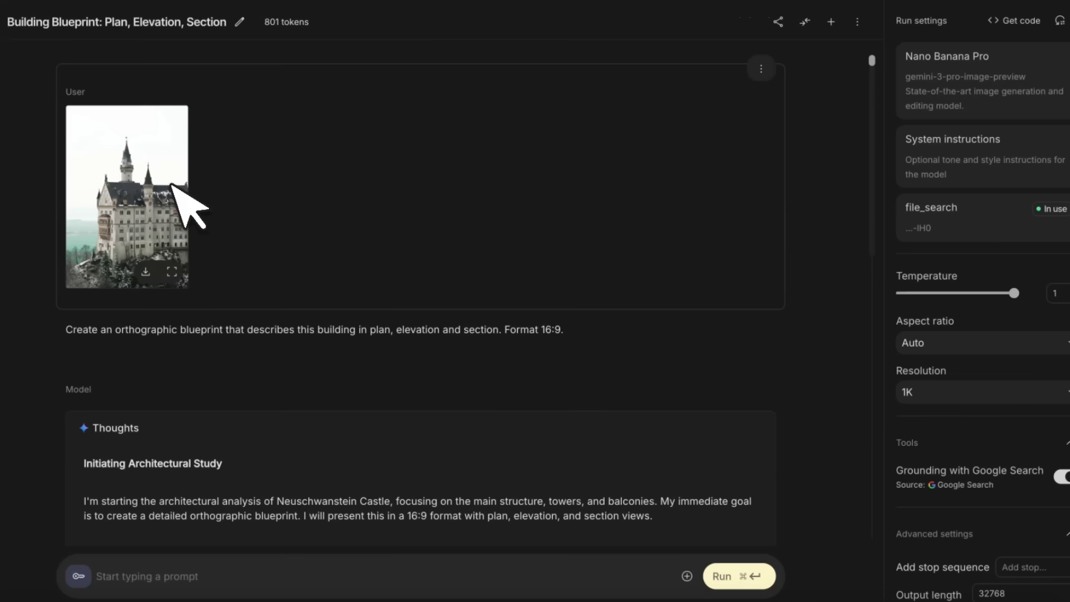
pyautogui.click(172, 186)
pyautogui.click(94, 194)
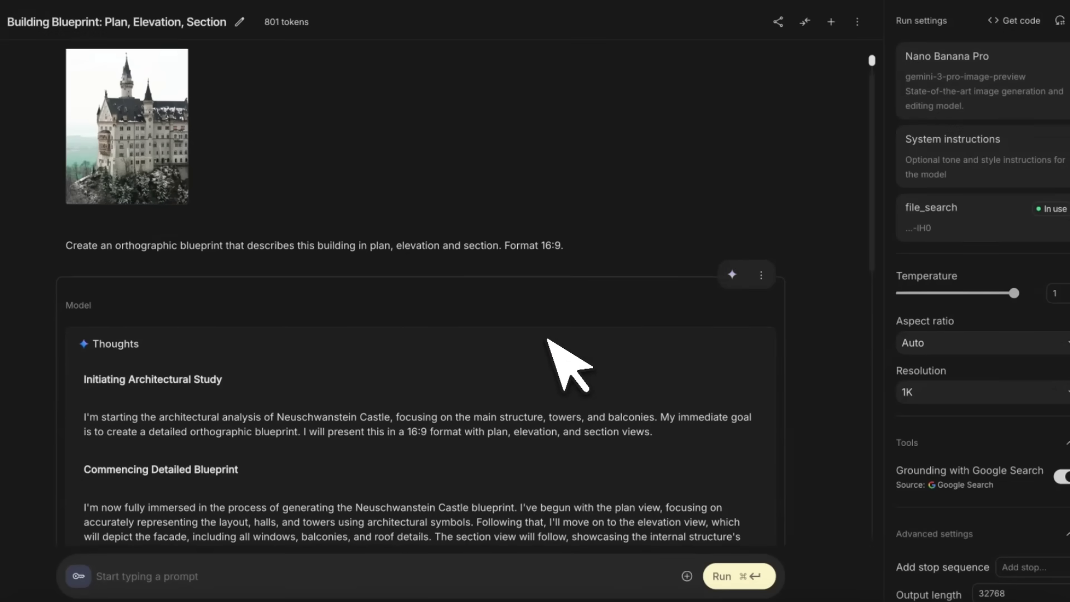
# Highlight the prompt's 'Format 16:9' and leave the aspect ratio on Auto
pyautogui.moveTo(505, 231); pyautogui.dragTo(566, 233)
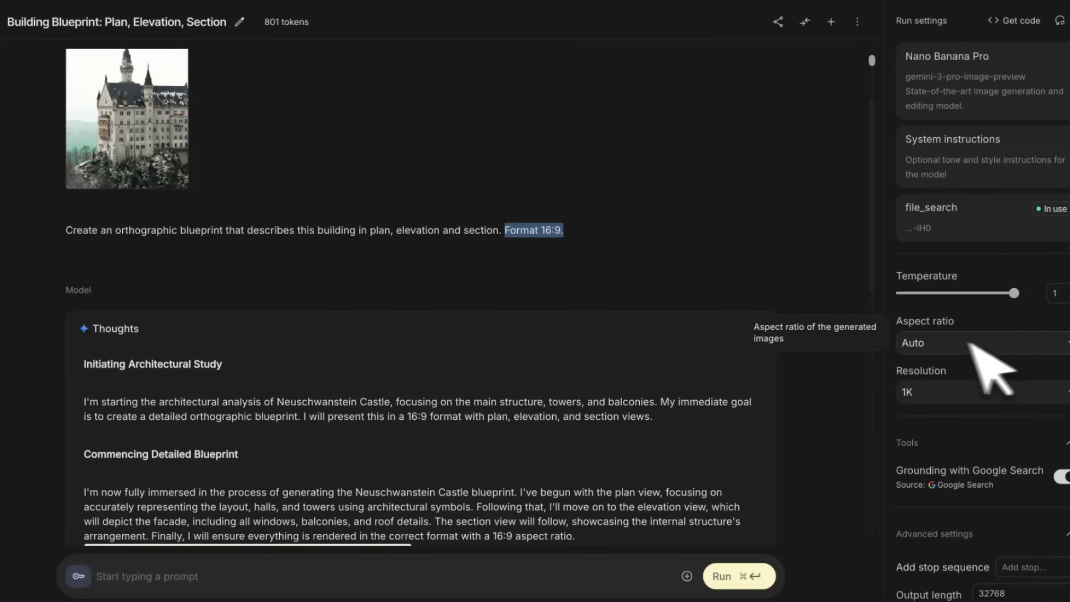
pyautogui.click(1007, 344)
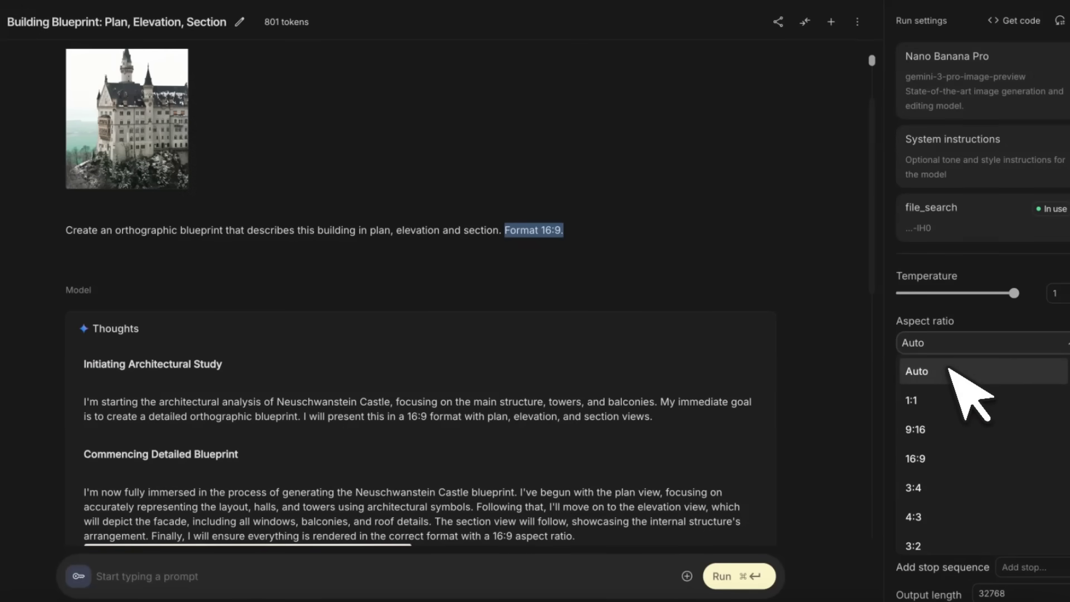
pyautogui.click(717, 240)
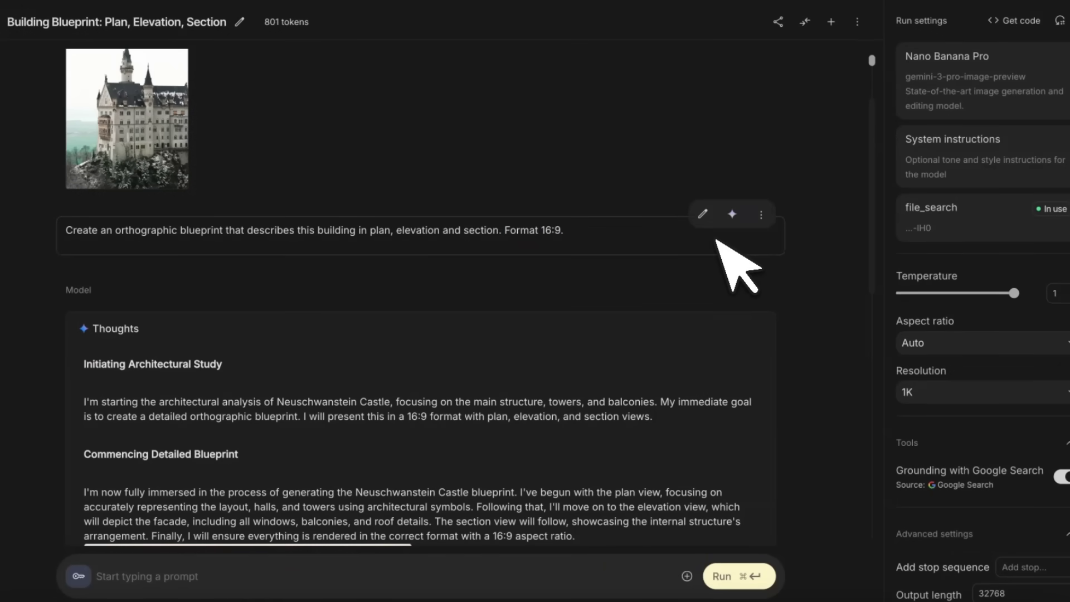
pyautogui.scroll(-2, 815, 303)
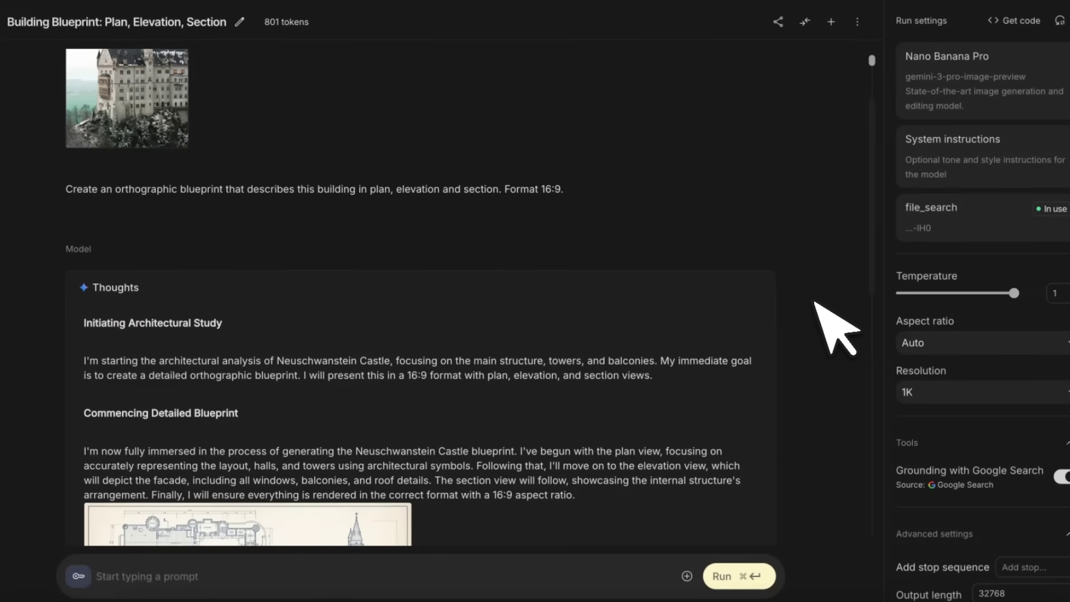
pyautogui.scroll(-5, 815, 302)
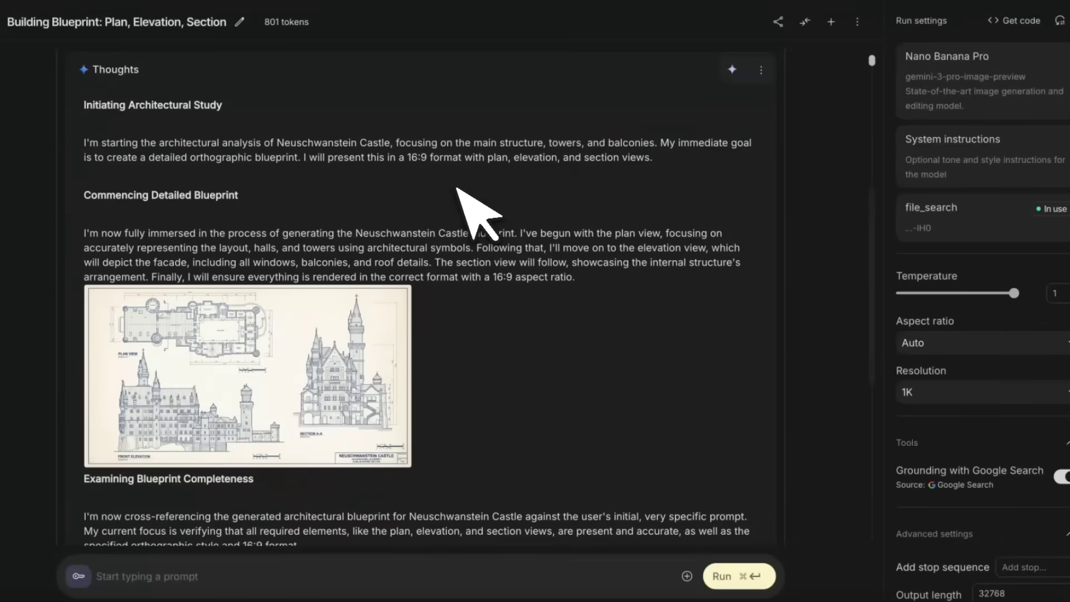
pyautogui.scroll(-2, 457, 189)
pyautogui.scroll(-1, 458, 189)
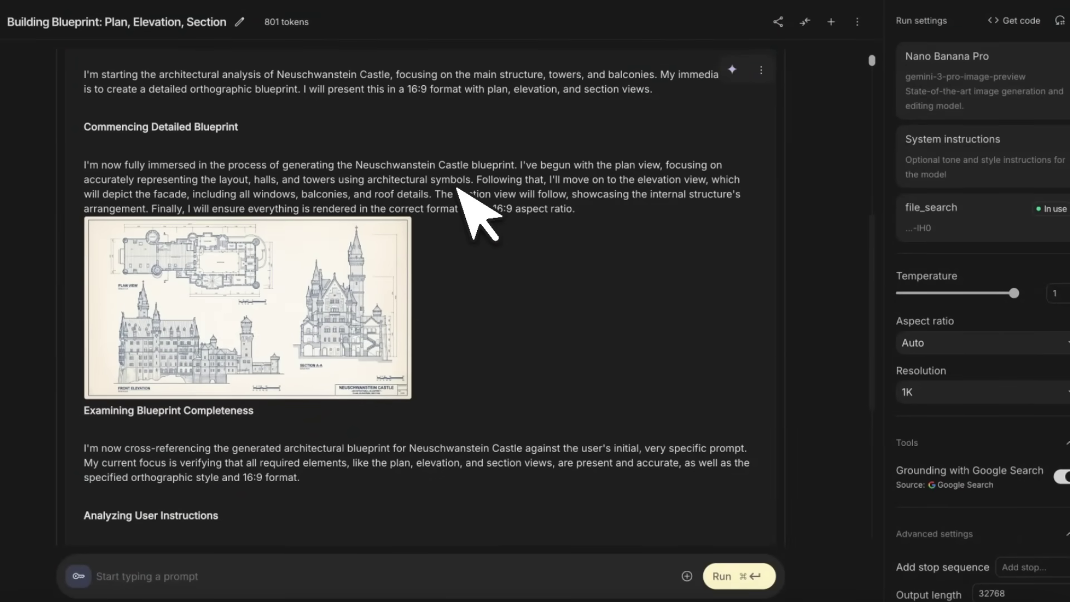
pyautogui.scroll(-2, 446, 186)
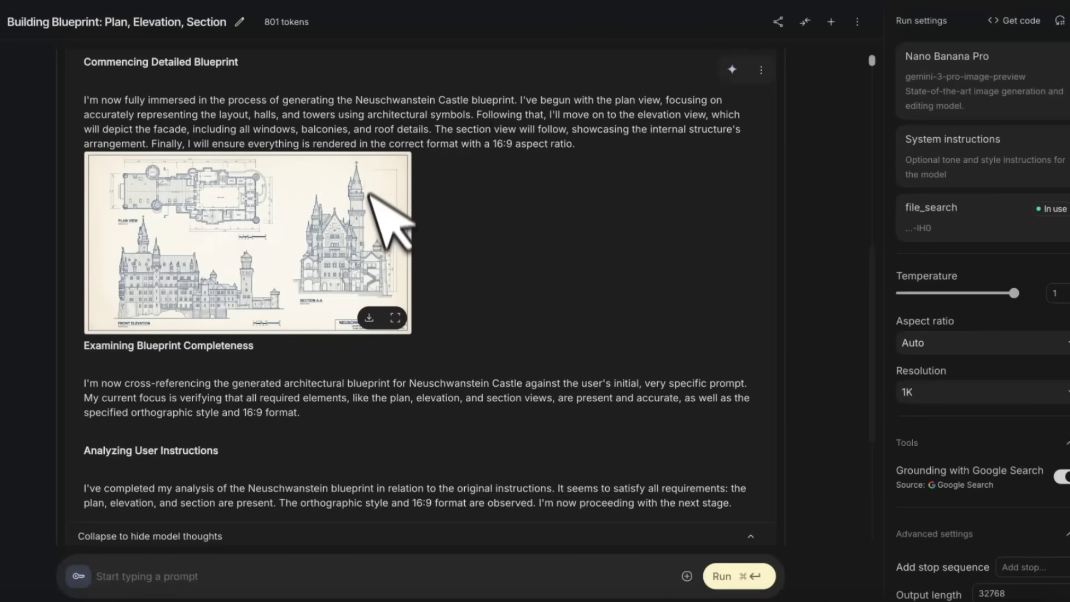
pyautogui.click(357, 237)
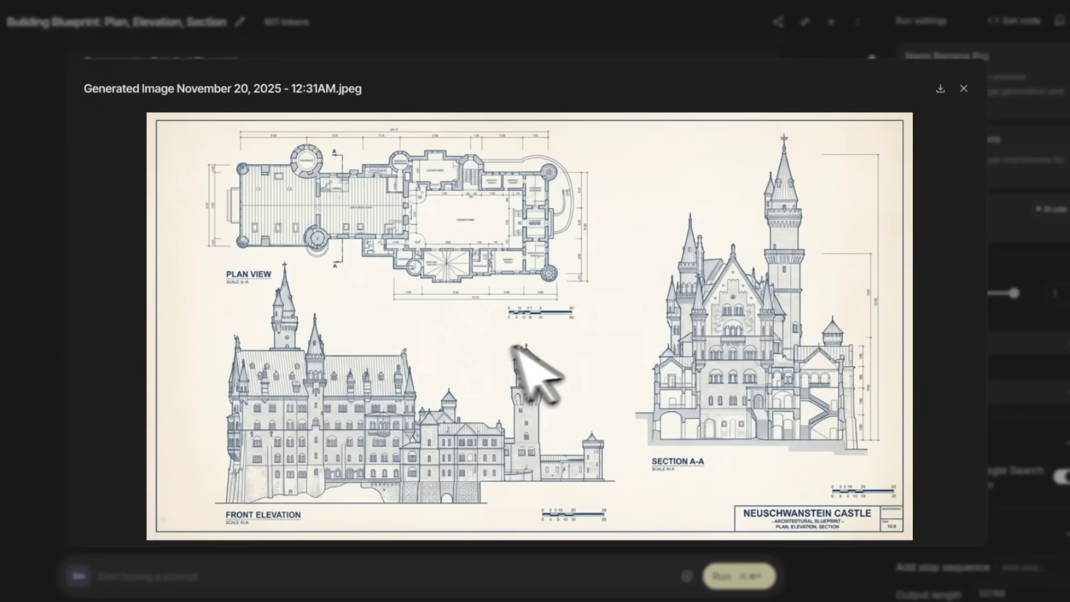
pyautogui.click(543, 53)
pyautogui.scroll(-2, 468, 262)
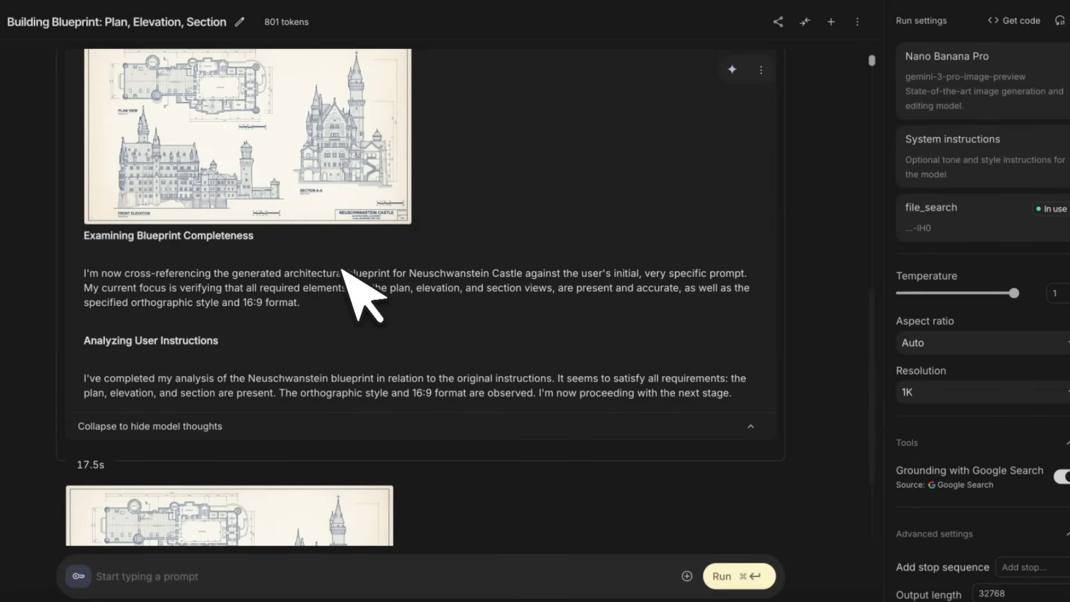
pyautogui.scroll(-3, 343, 270)
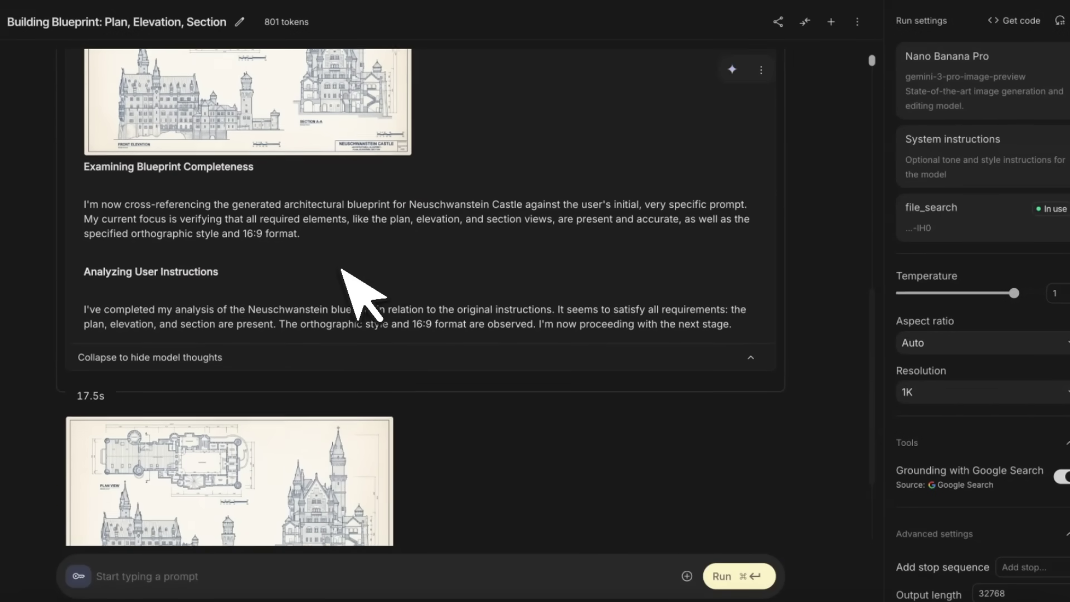
pyautogui.click(276, 369)
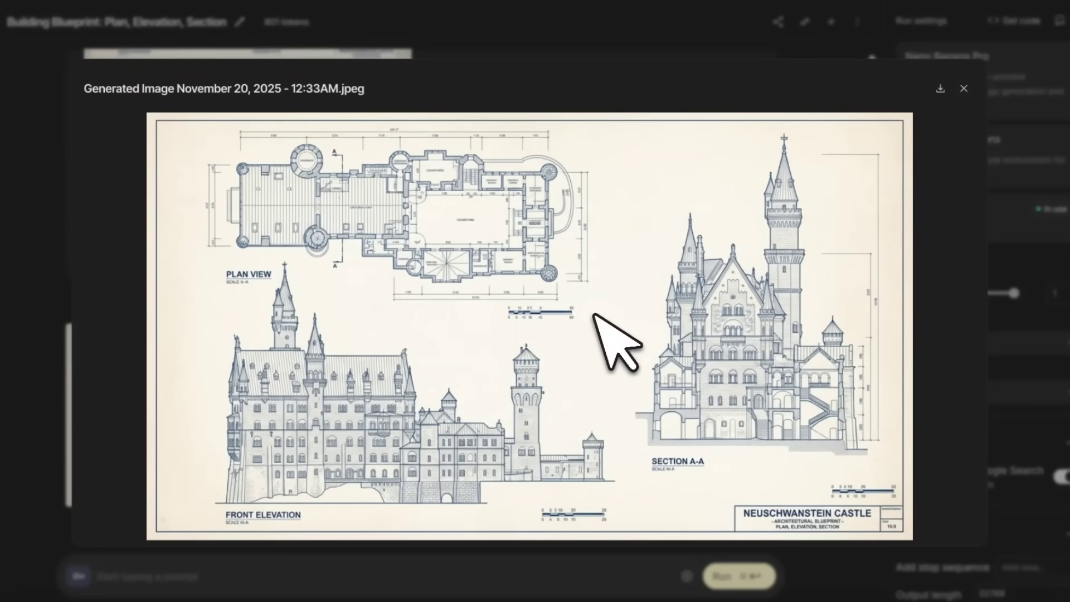
# Close the full-size blueprint view
pyautogui.press('Escape')
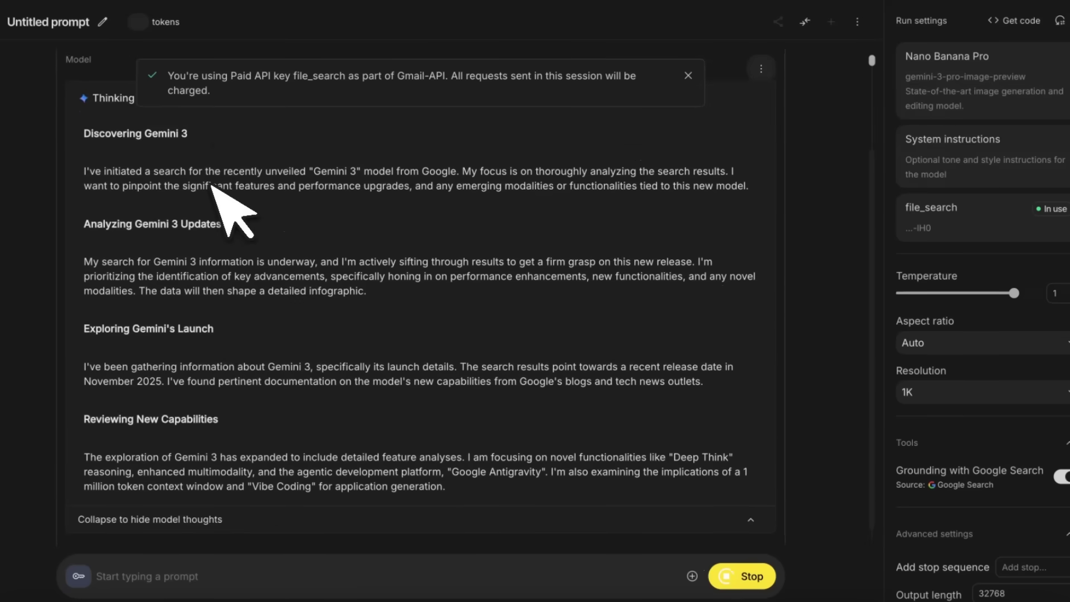
# Highlight 'Gemini 3' in the model's thinking, then open the generated infographic full size
pyautogui.scroll(3, 216, 184)
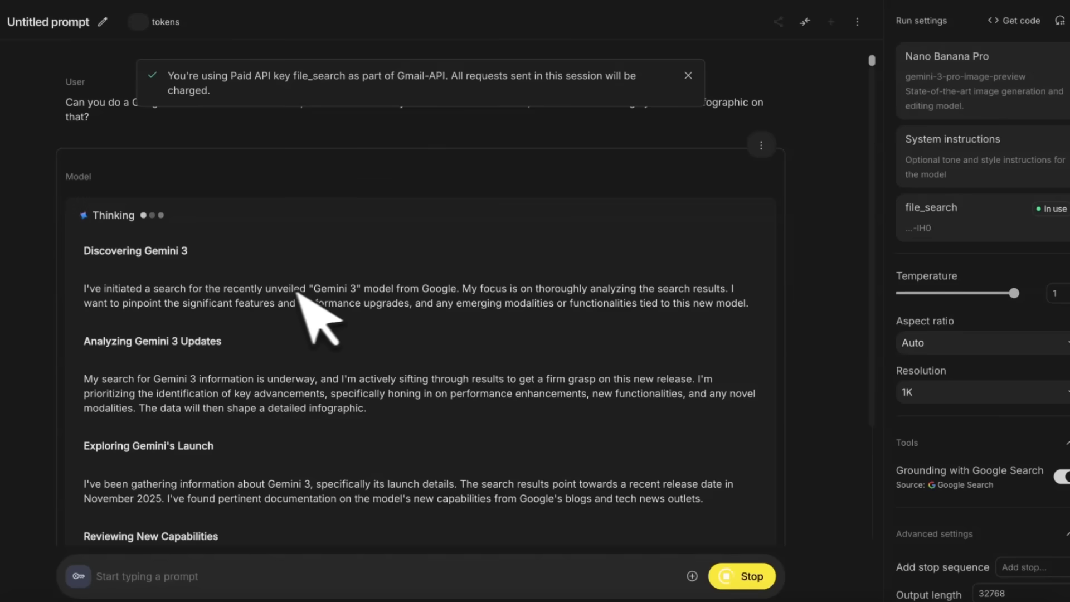
pyautogui.moveTo(313, 288); pyautogui.dragTo(361, 292)
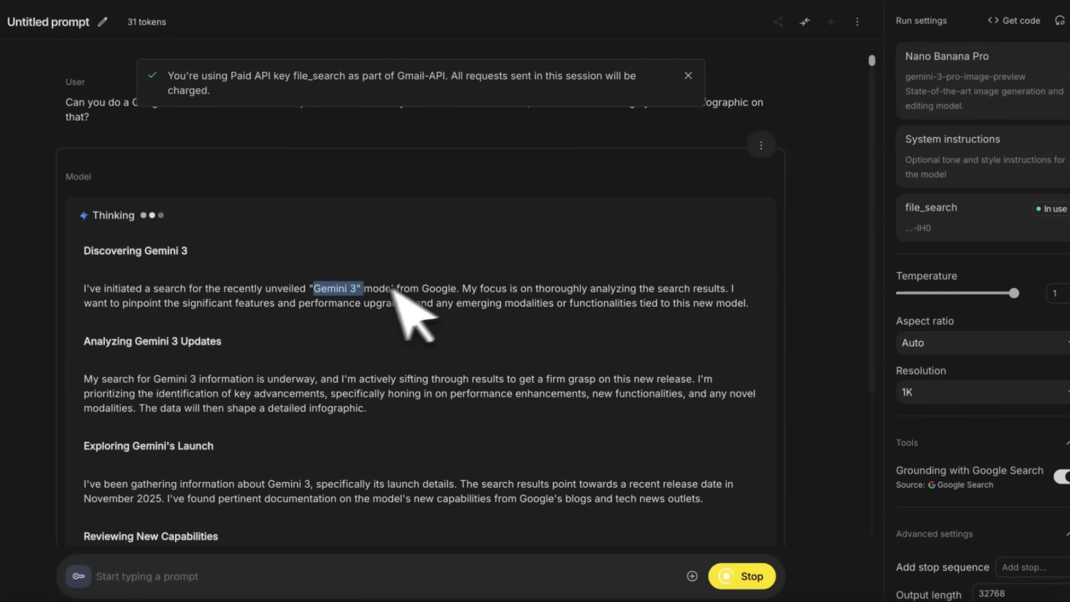
pyautogui.scroll(-2, 468, 295)
pyautogui.scroll(-1, 465, 306)
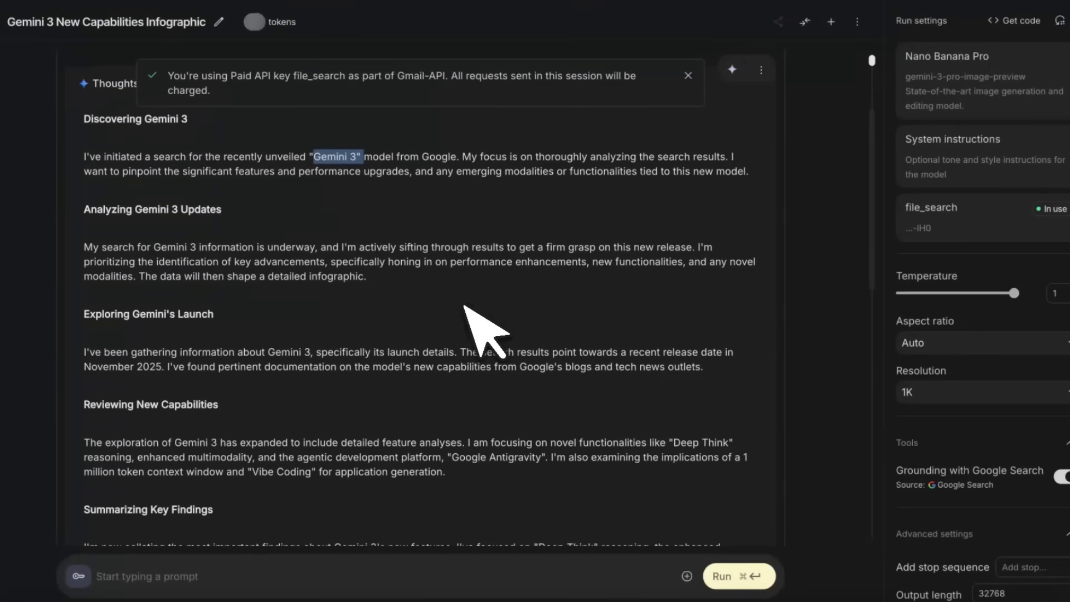
pyautogui.scroll(-5, 468, 307)
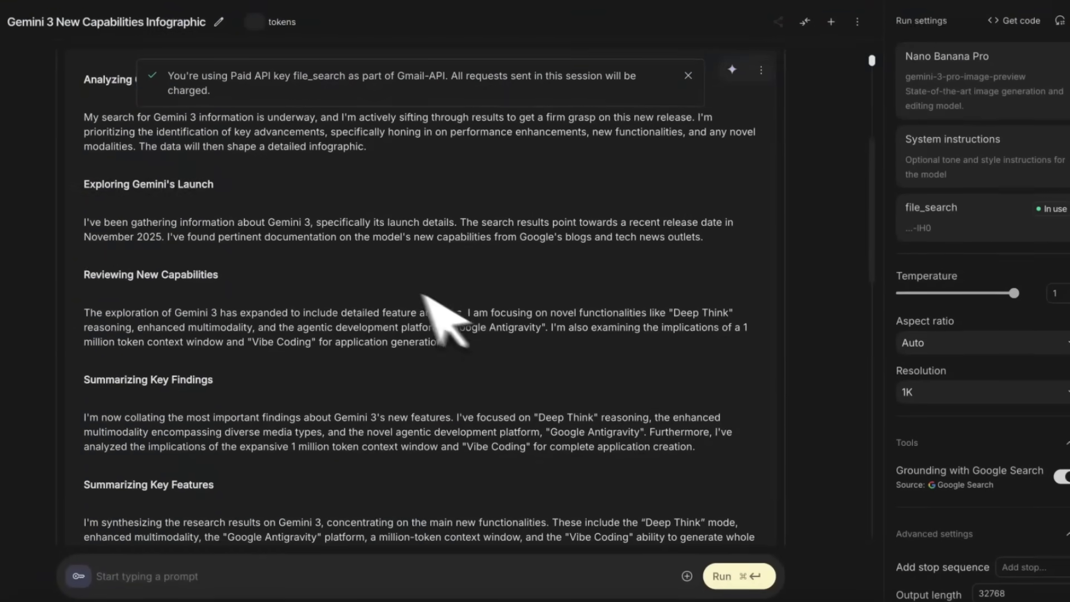
pyautogui.scroll(-2, 304, 263)
pyautogui.scroll(-5, 296, 264)
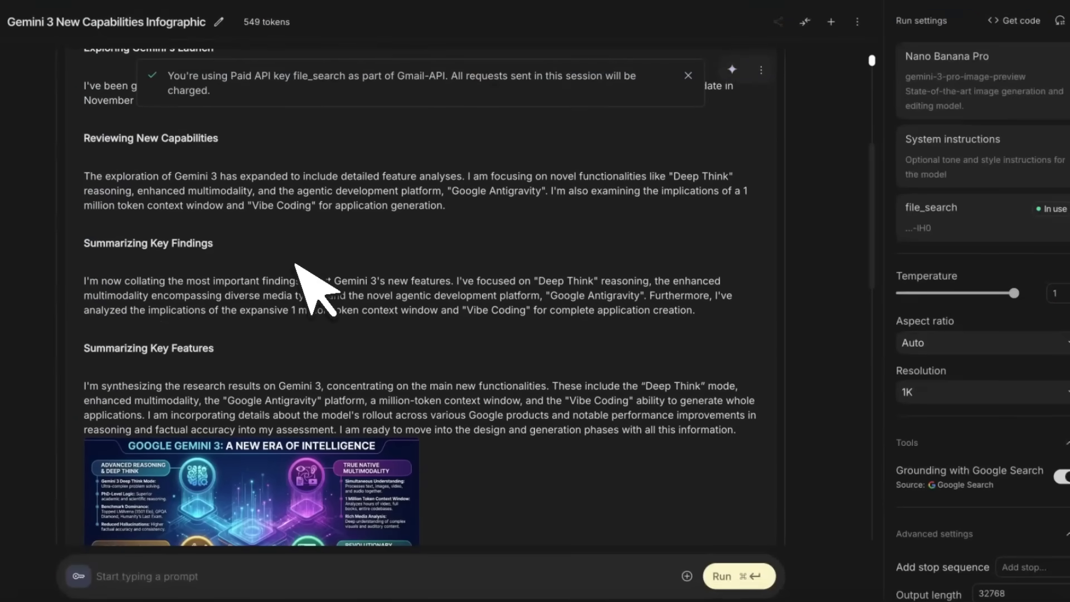
pyautogui.scroll(-5, 312, 267)
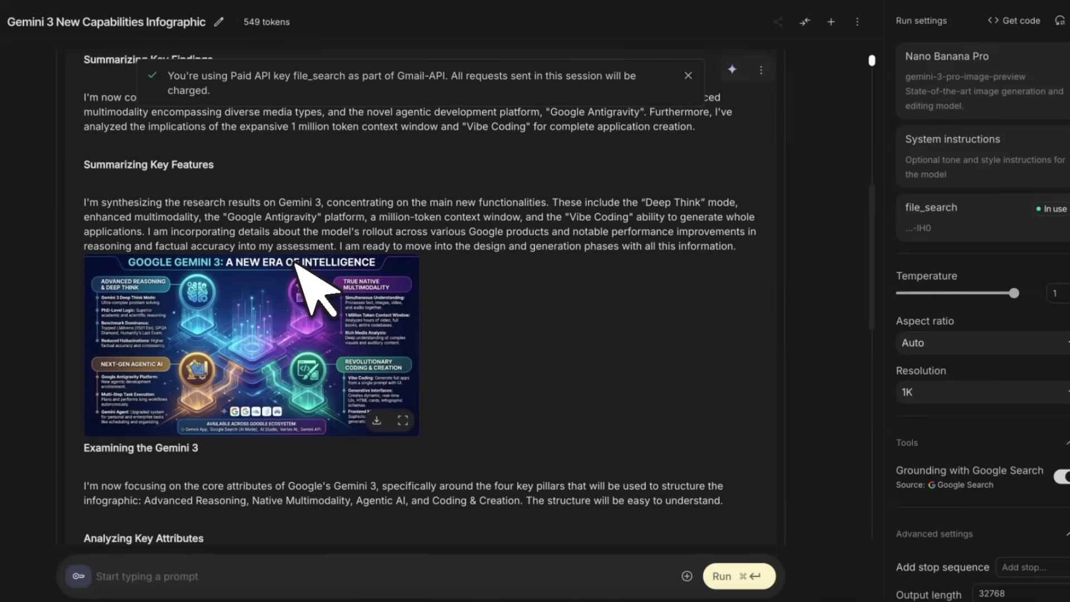
pyautogui.click(276, 340)
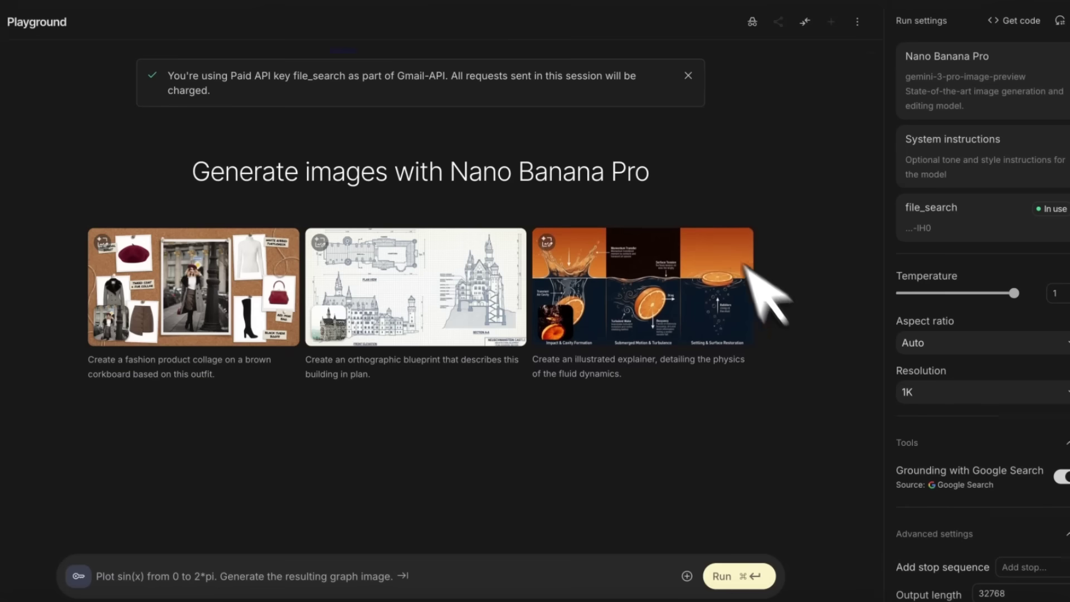
# Set resolution to 4K and run the pasted sunset-over-mountains landscape prompt
pyautogui.click(1002, 395)
pyautogui.click(953, 480)
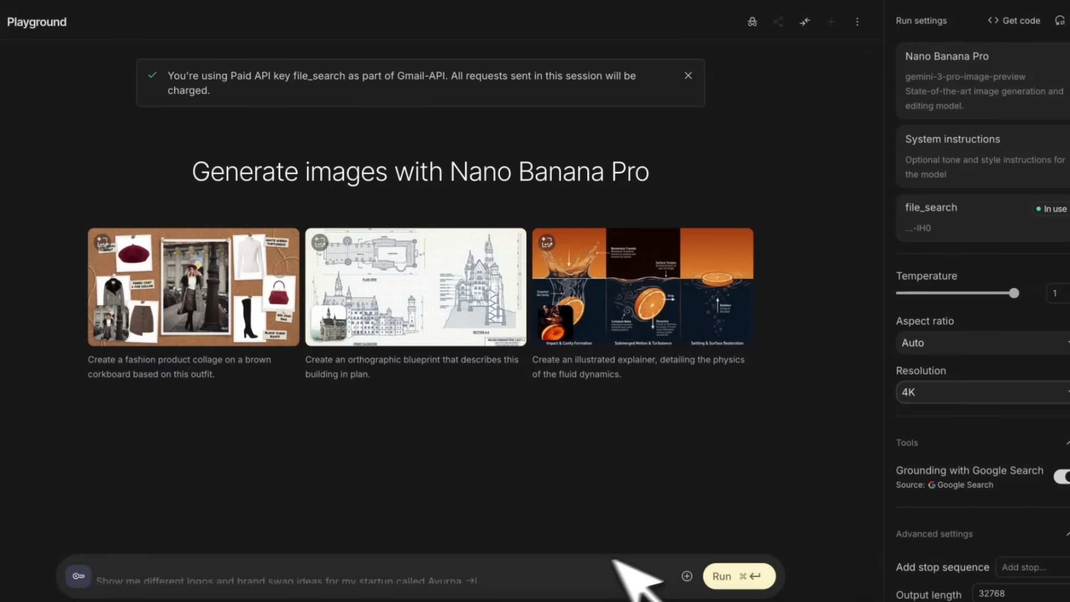
pyautogui.write('A breathtaking sunset over a mountain range, with the sun dipping below the jagged peaks and casting a vibrant orange and pink glow across the sky. A serene lake reflects the colorful sky, and a winding river snakes through the valley below. The foreground features dark silhouettes of pine trees, adding depth and contrast to the dramatic natural landscape.')
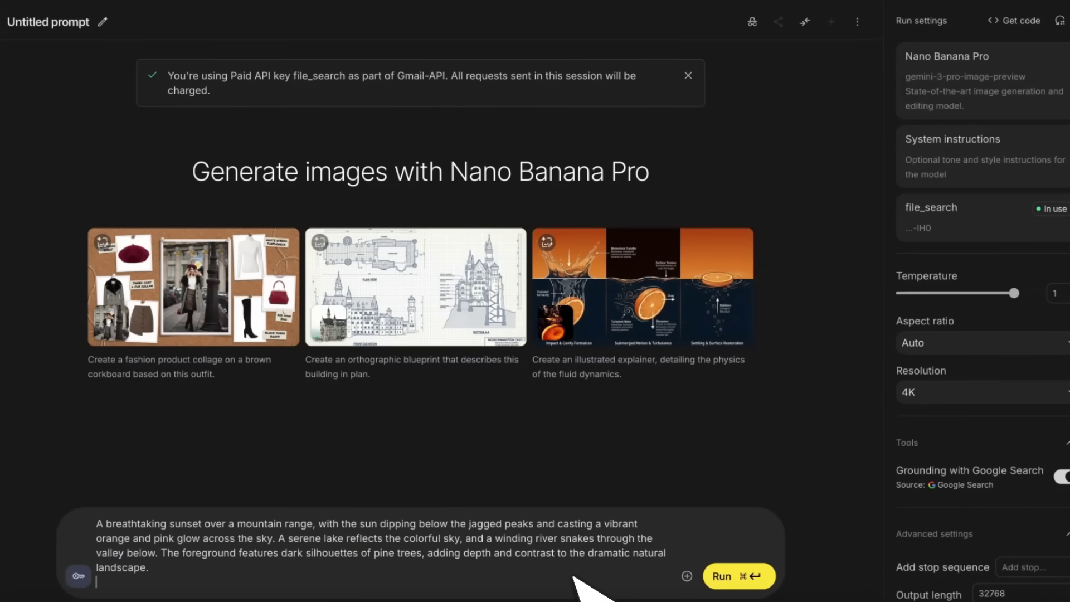
pyautogui.click(728, 577)
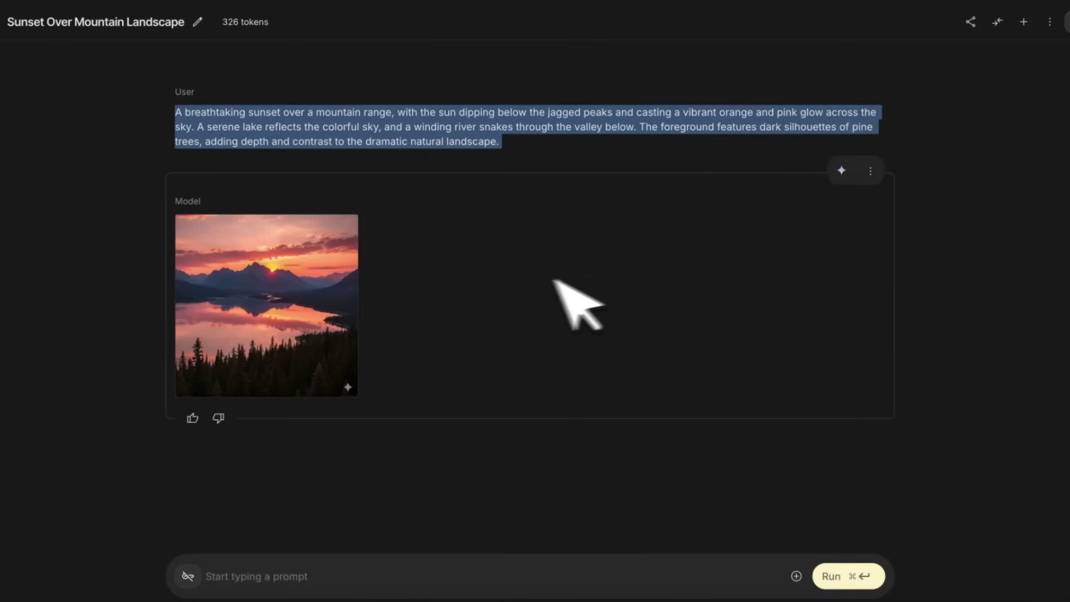
# Open the generated sunset image full size and zoom it to fill the viewer
pyautogui.click(323, 281)
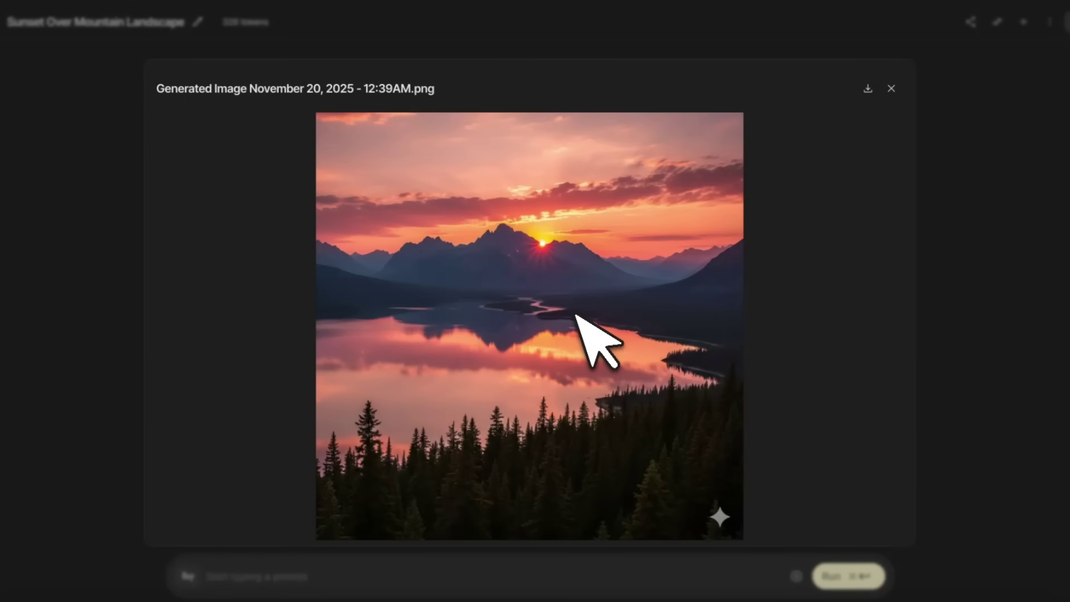
pyautogui.click(453, 305)
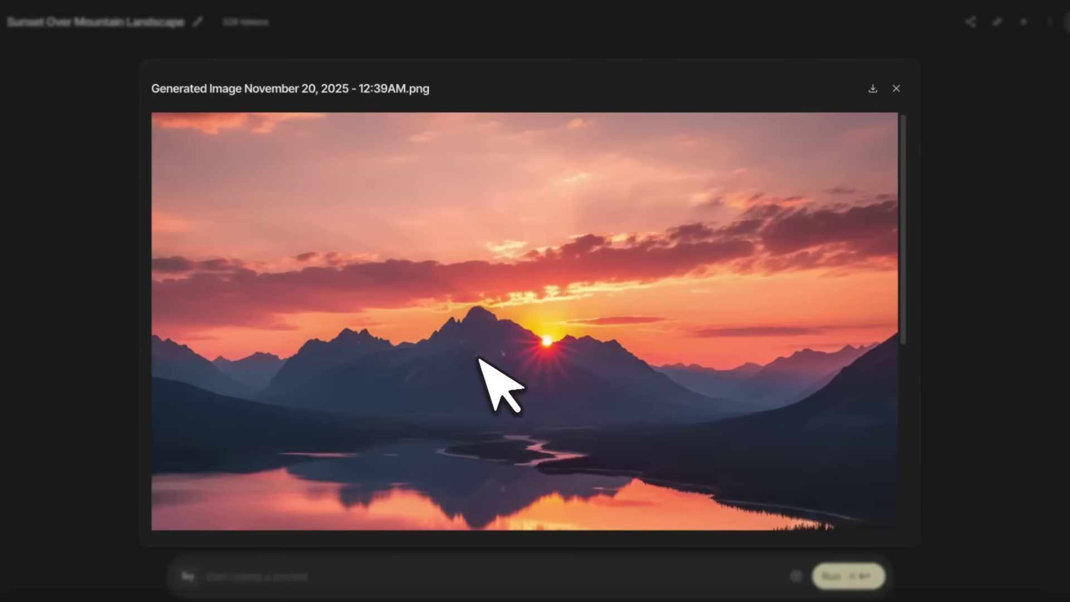
pyautogui.scroll(-2, 481, 361)
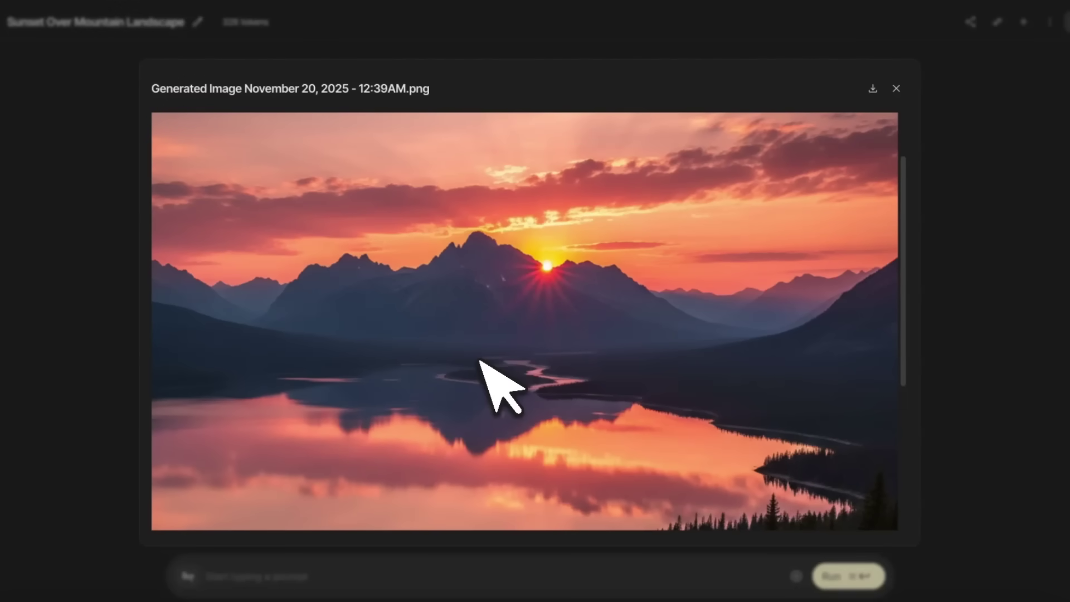
pyautogui.scroll(-6, 480, 362)
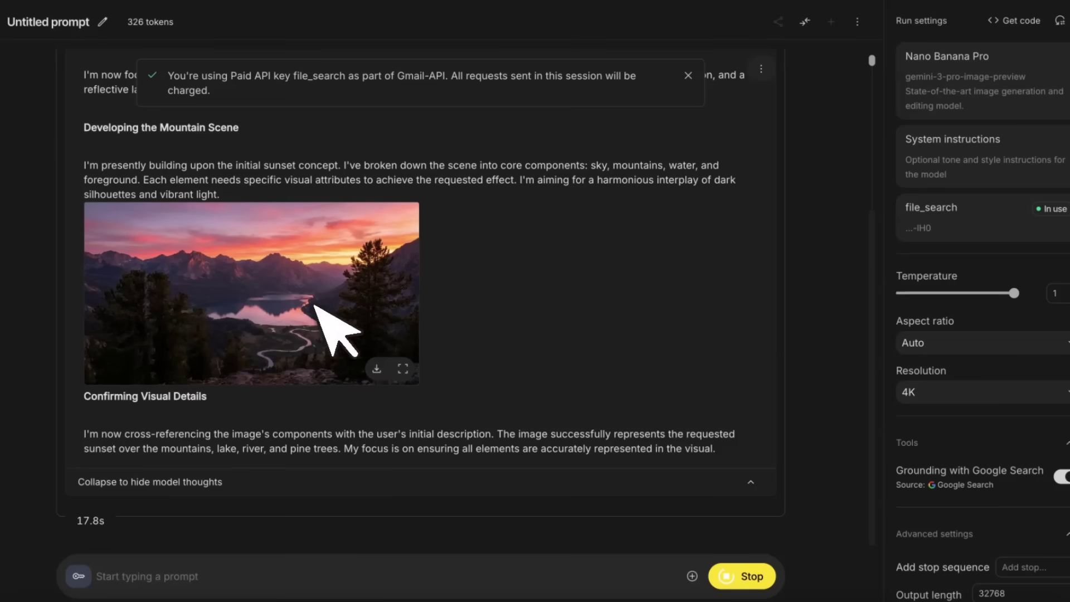
# Open the Pro landscape at full width and scroll across its lake, river and forest
pyautogui.click(319, 310)
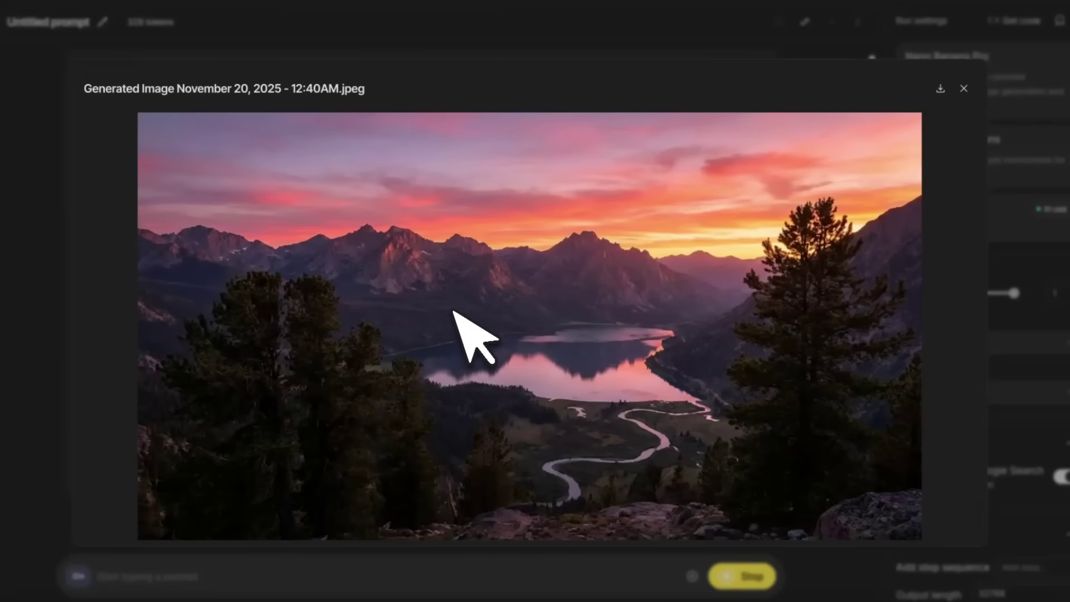
pyautogui.click(454, 311)
pyautogui.scroll(-3, 542, 347)
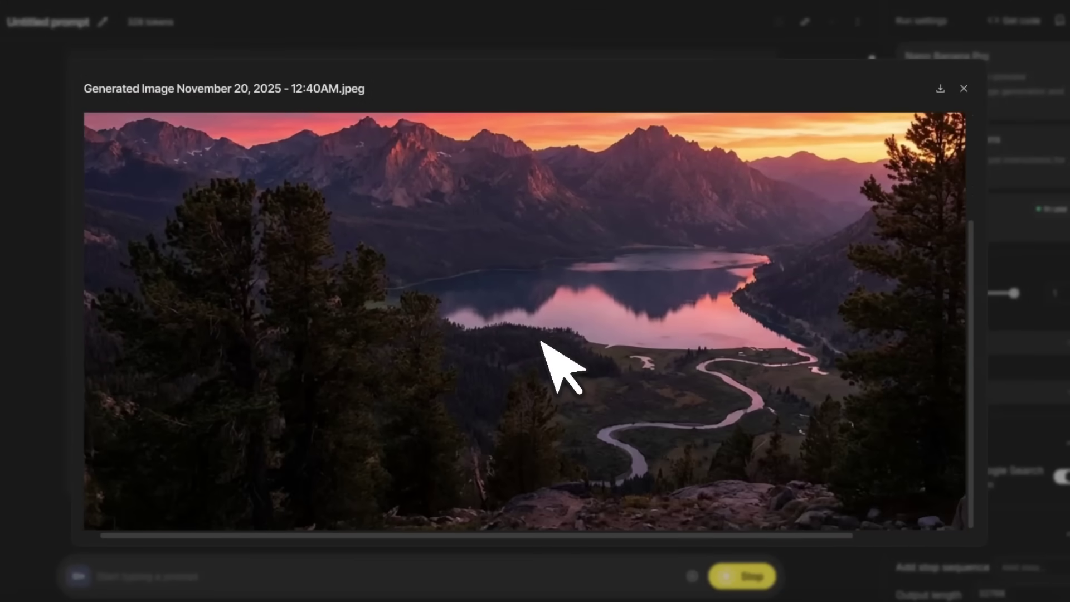
pyautogui.hscroll(3, 542, 346)
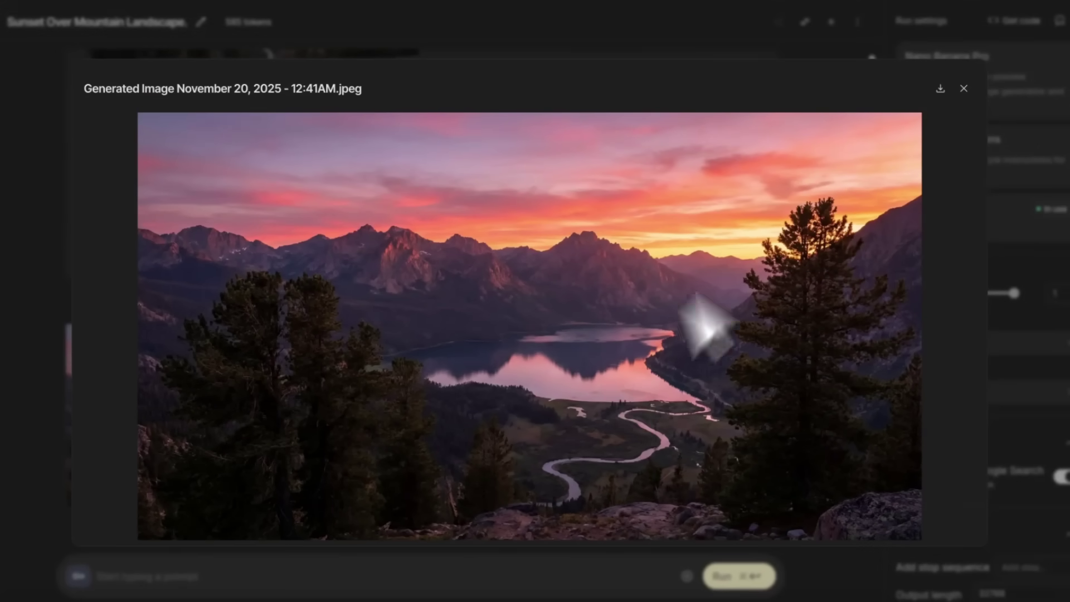
# Highlight the winter transformation phrase and inspect the snowy landscape image zoomed in and out
pyautogui.press('Escape')
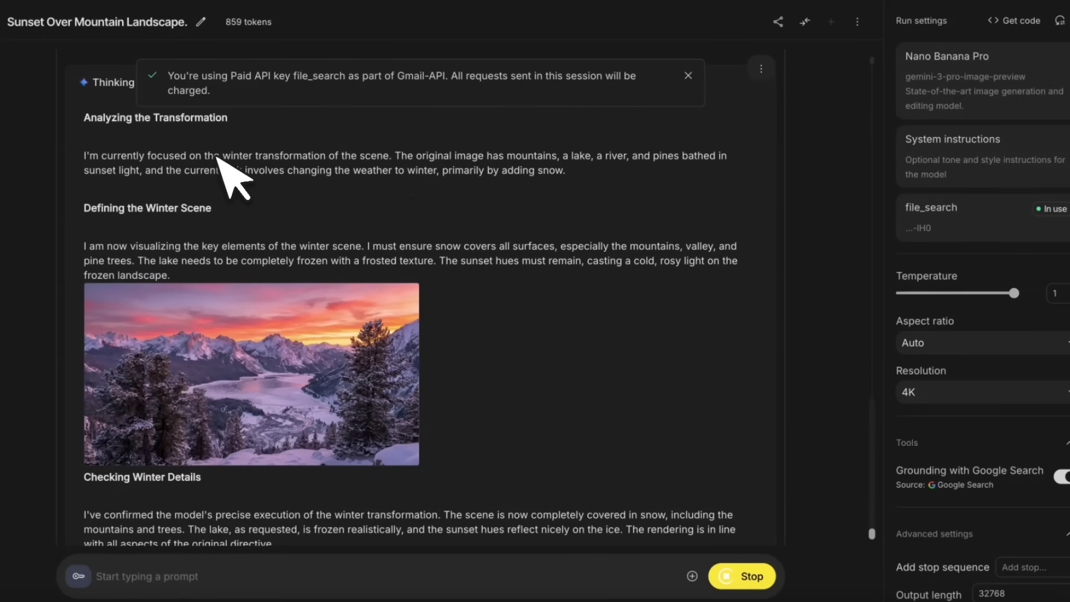
pyautogui.moveTo(214, 156); pyautogui.dragTo(394, 162)
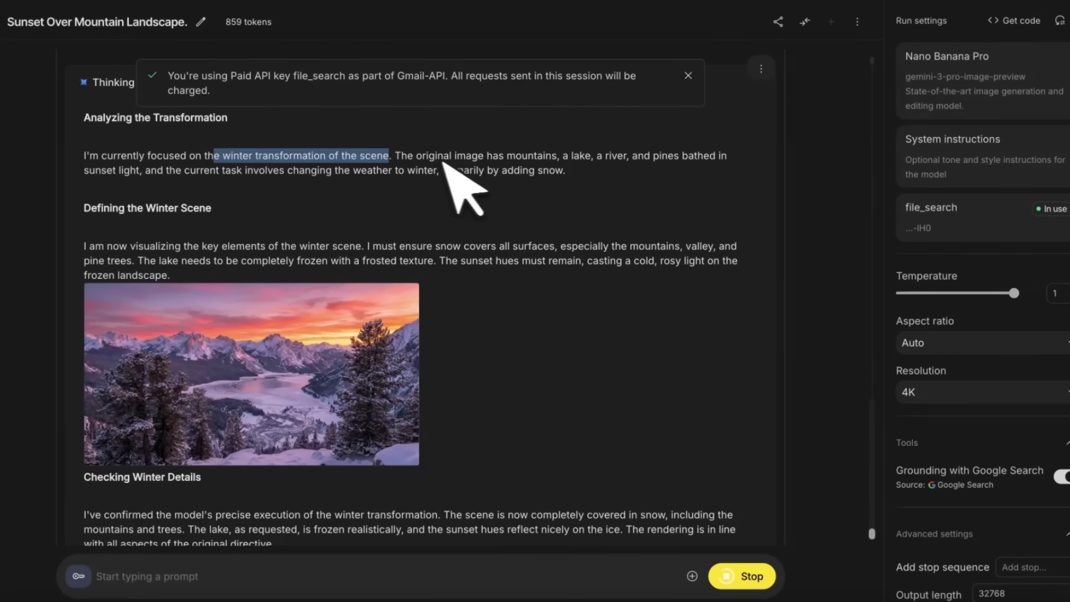
pyautogui.click(286, 375)
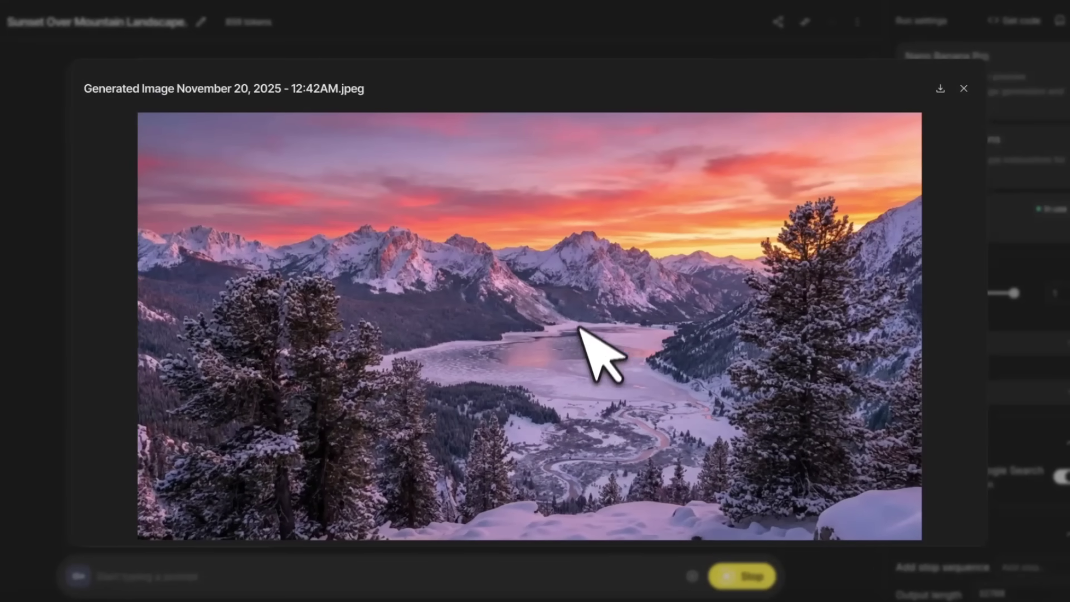
pyautogui.click(619, 363)
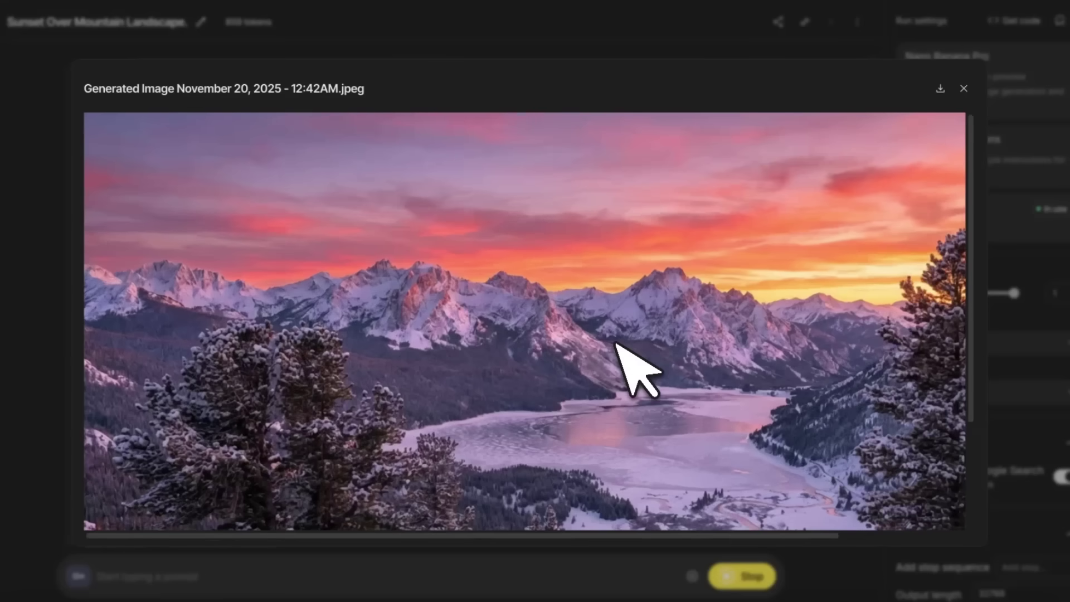
pyautogui.click(641, 329)
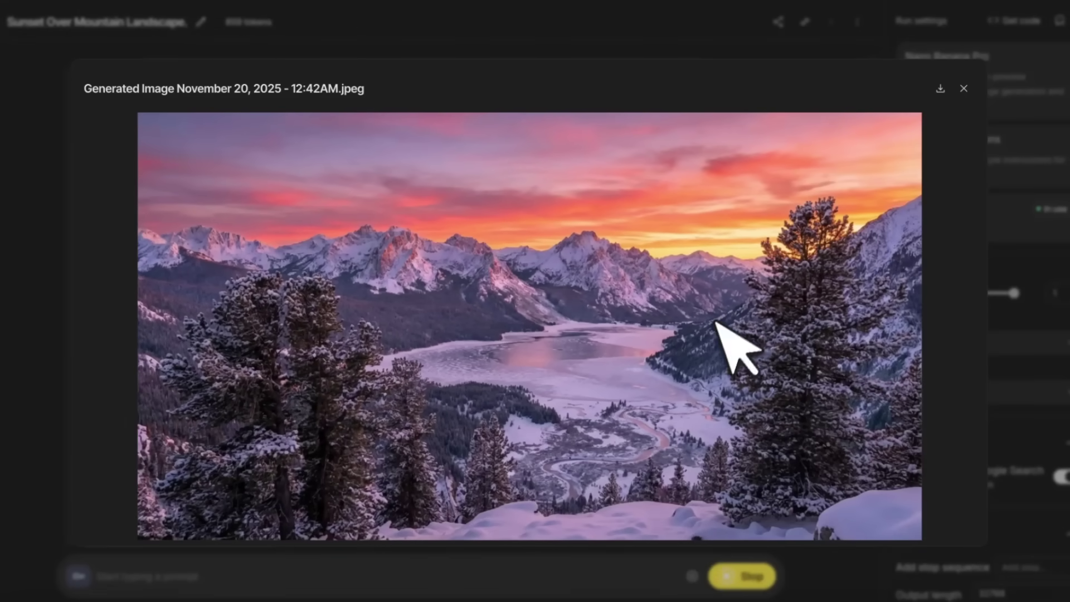
pyautogui.click(973, 90)
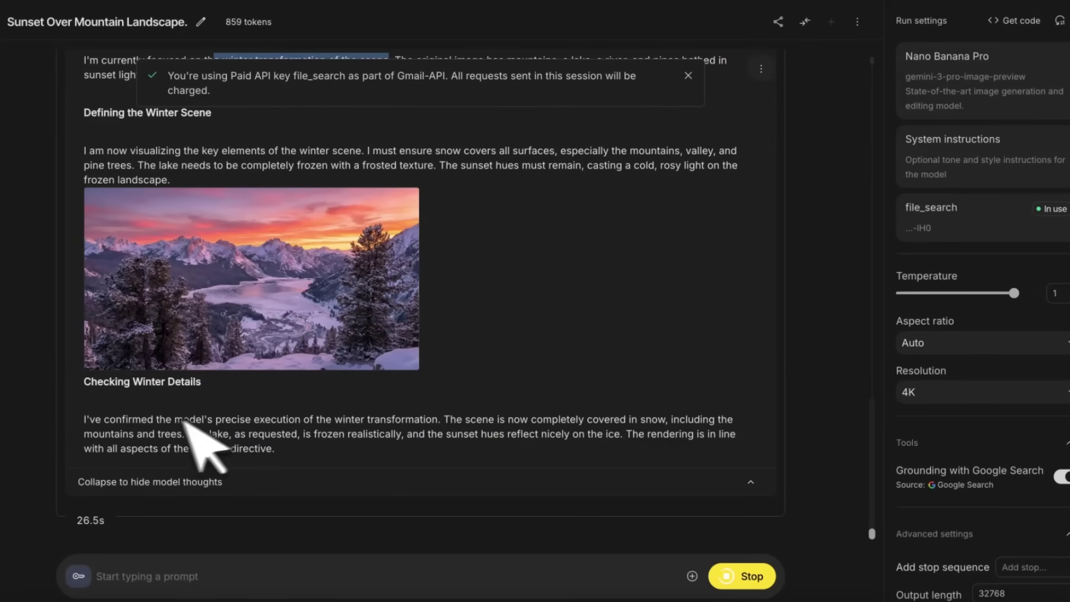
# Highlight and scroll through the model's reasoning about the winter transformation
pyautogui.moveTo(277, 286)
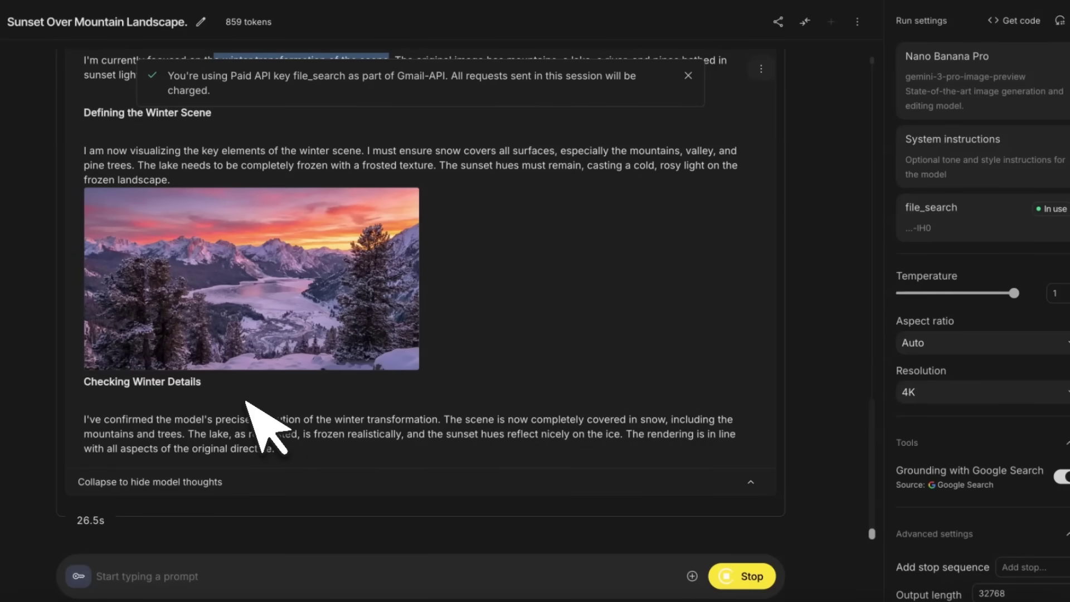
pyautogui.moveTo(84, 419); pyautogui.dragTo(395, 422)
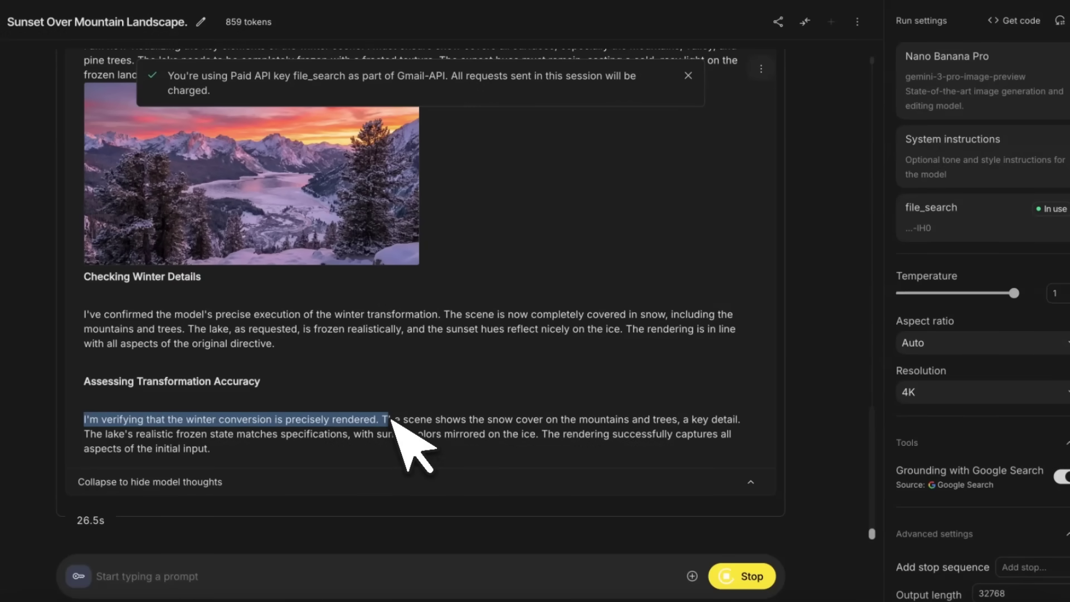
pyautogui.scroll(-2, 696, 306)
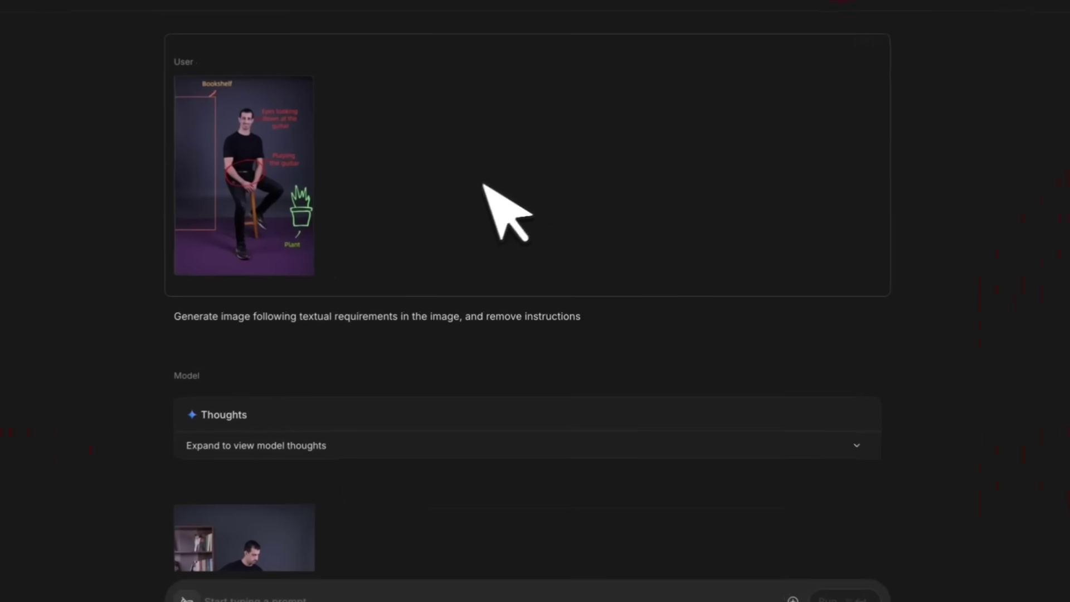
# View the annotated reference photo full size, then highlight the prompt sentence beneath it
pyautogui.moveTo(337, 191)
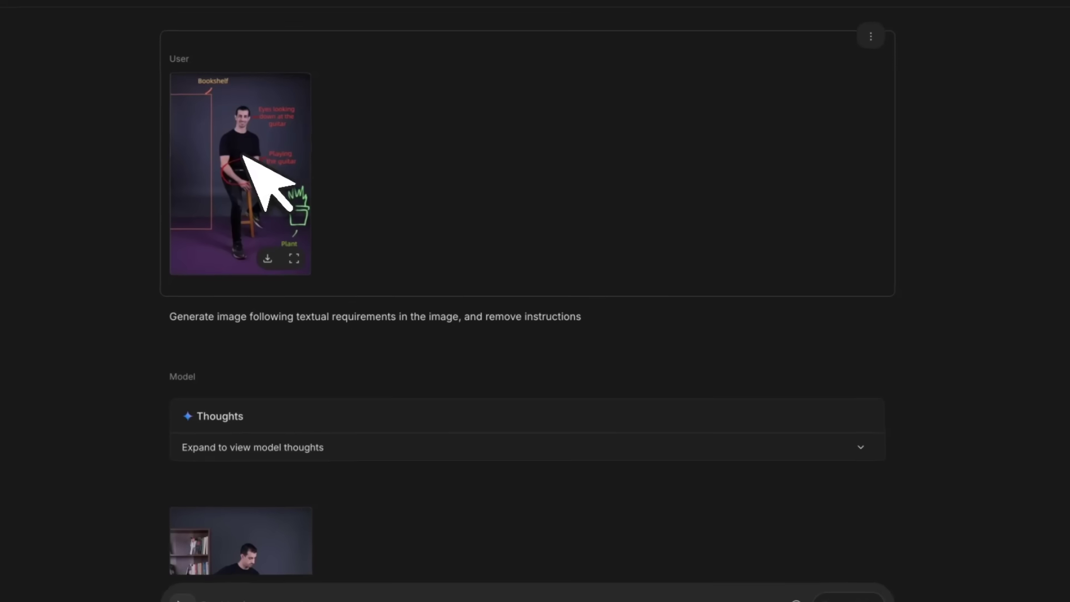
pyautogui.click(266, 150)
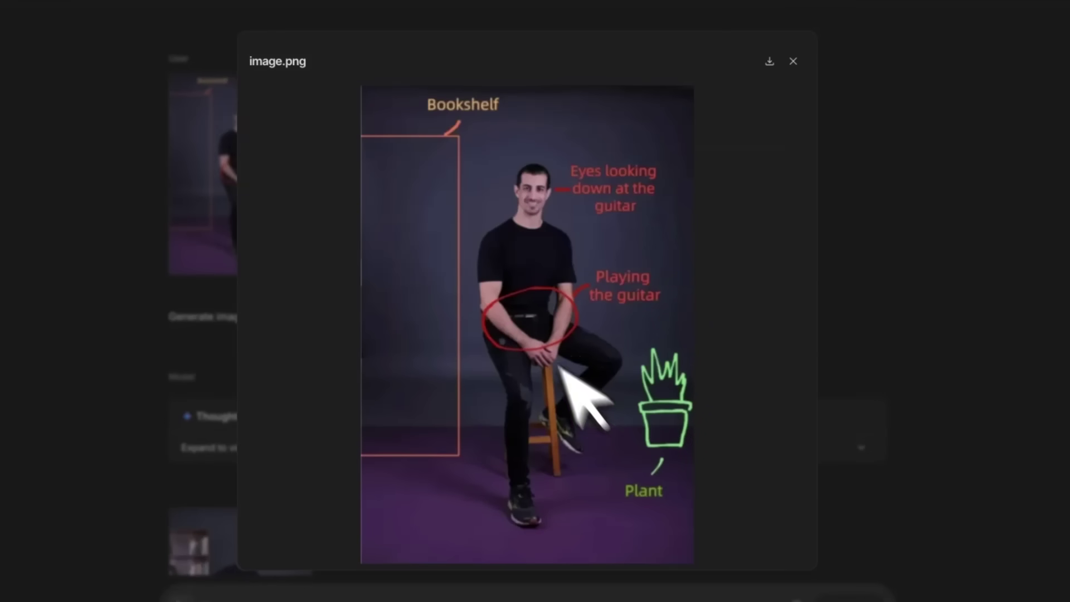
pyautogui.click(803, 67)
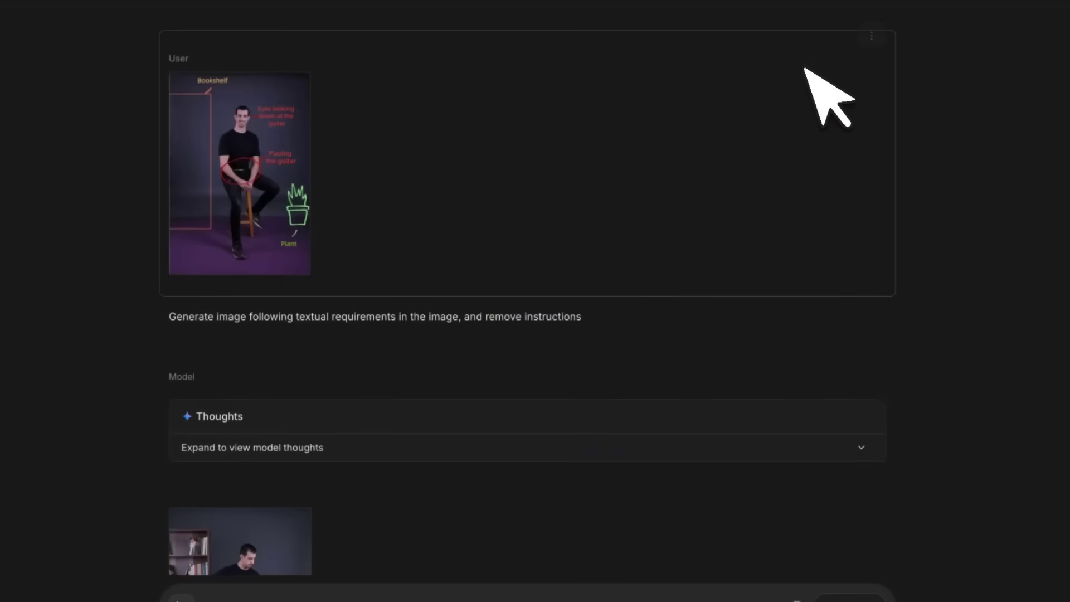
pyautogui.moveTo(177, 317); pyautogui.dragTo(467, 315)
pyautogui.click(493, 319)
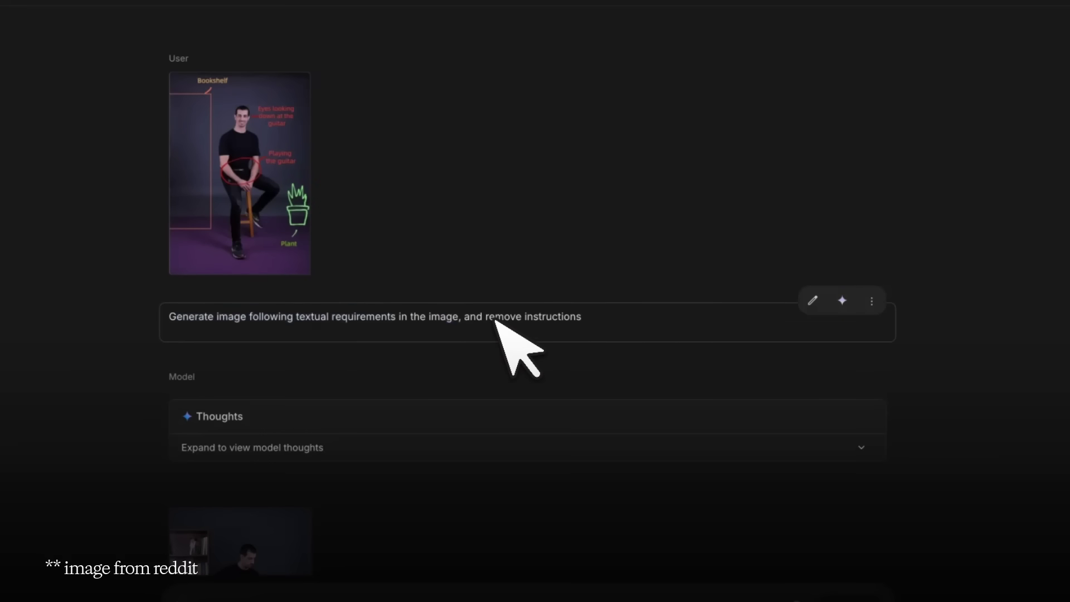
pyautogui.hotkey('shift', 'Home')
pyautogui.scroll(-4, 278, 312)
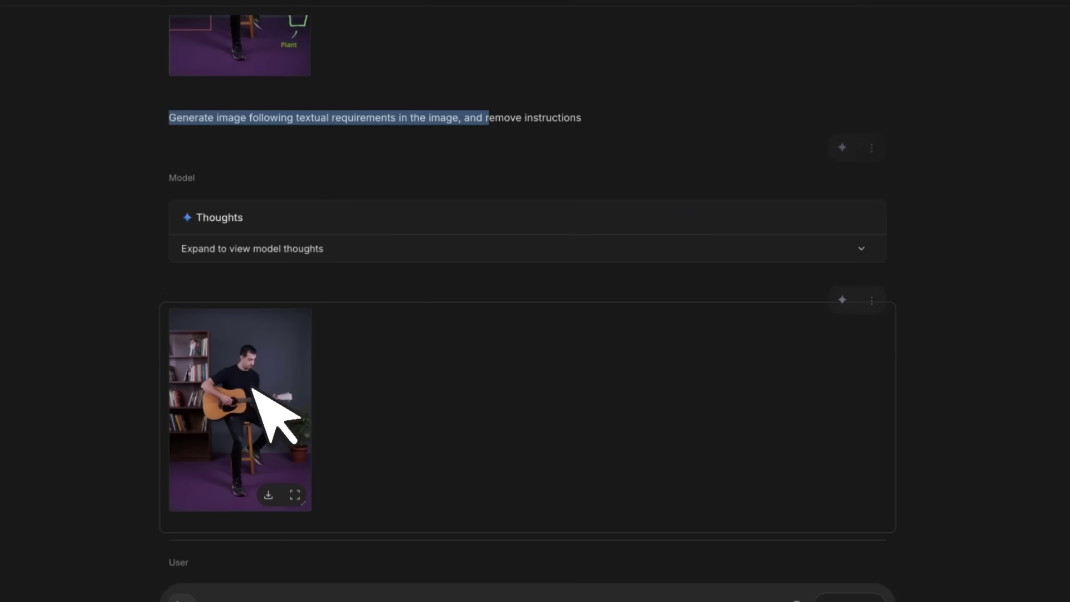
# Inspect the generated guitarist image at full width, fit it back, and close the viewer
pyautogui.click(267, 393)
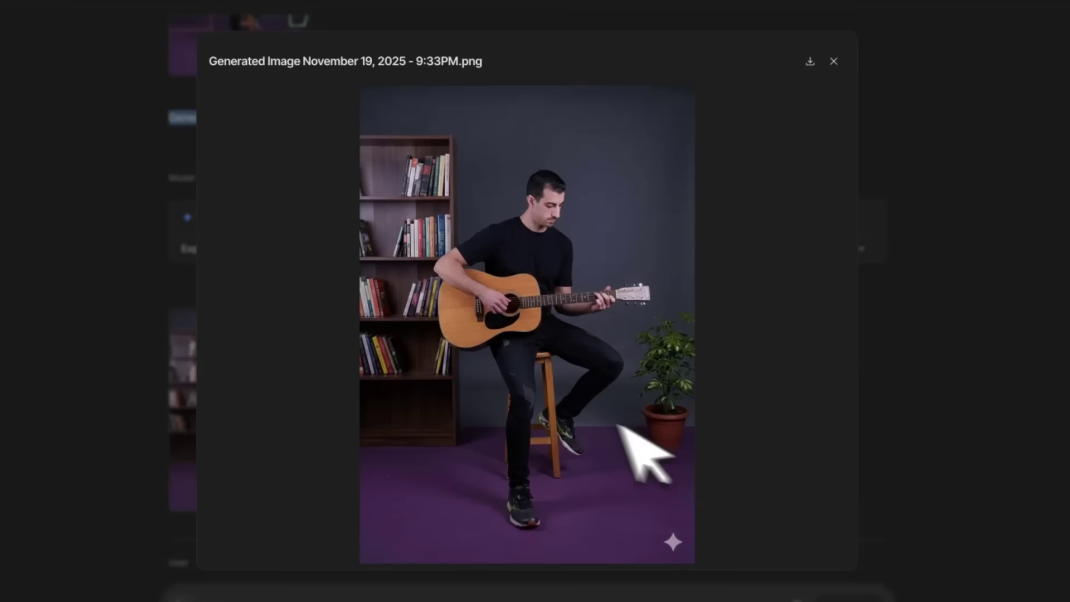
pyautogui.click(528, 232)
pyautogui.scroll(-5, 494, 363)
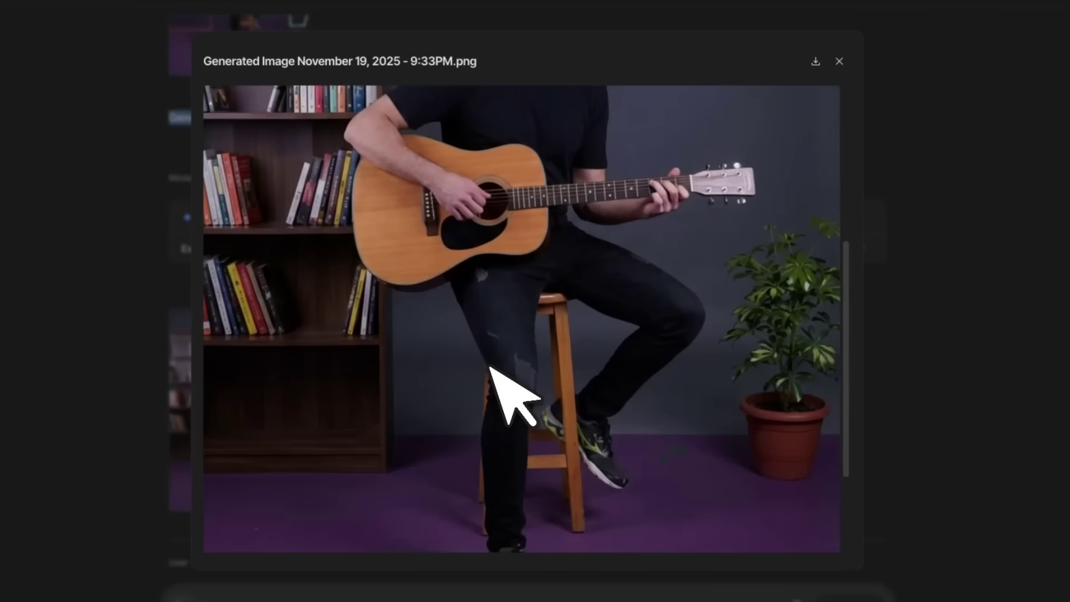
pyautogui.scroll(2, 482, 334)
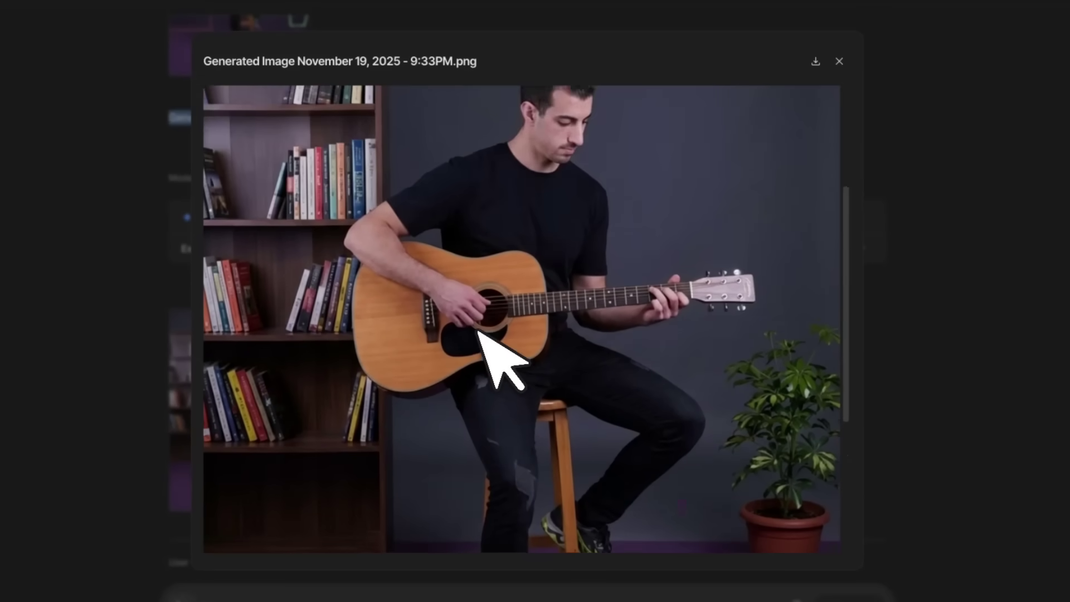
pyautogui.scroll(2, 483, 334)
pyautogui.click(521, 253)
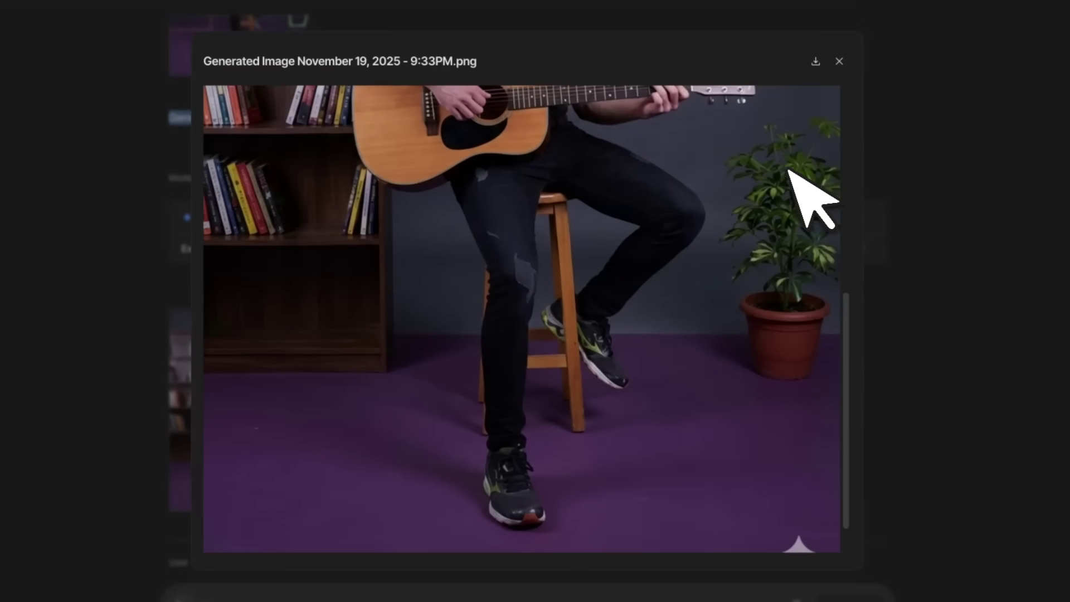
pyautogui.click(839, 61)
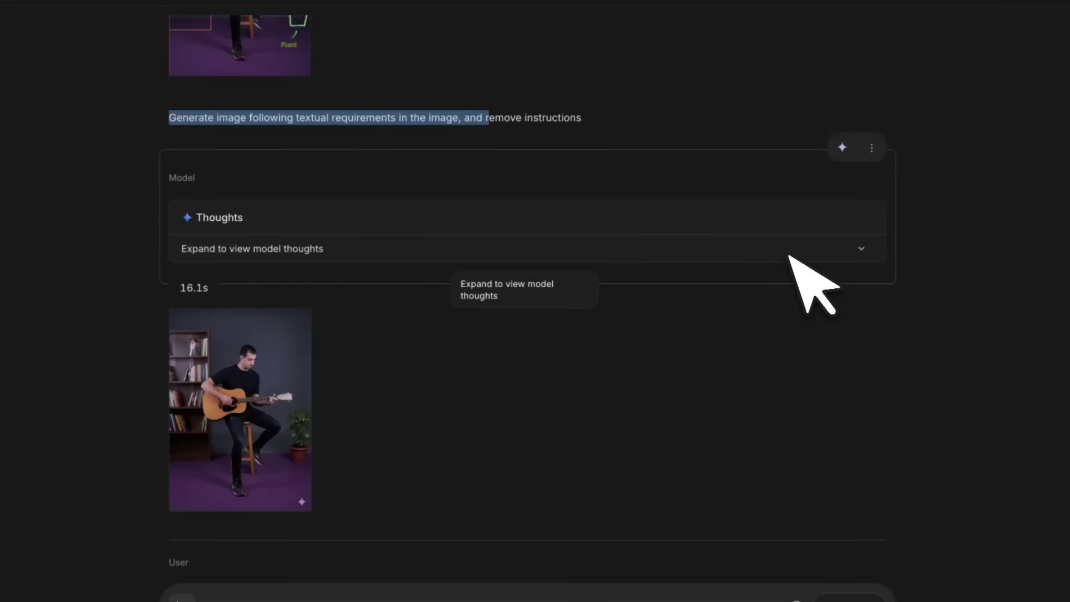
# Compare the blue portrait and annotated guitarist sketch reference images full size
pyautogui.scroll(-8, 790, 256)
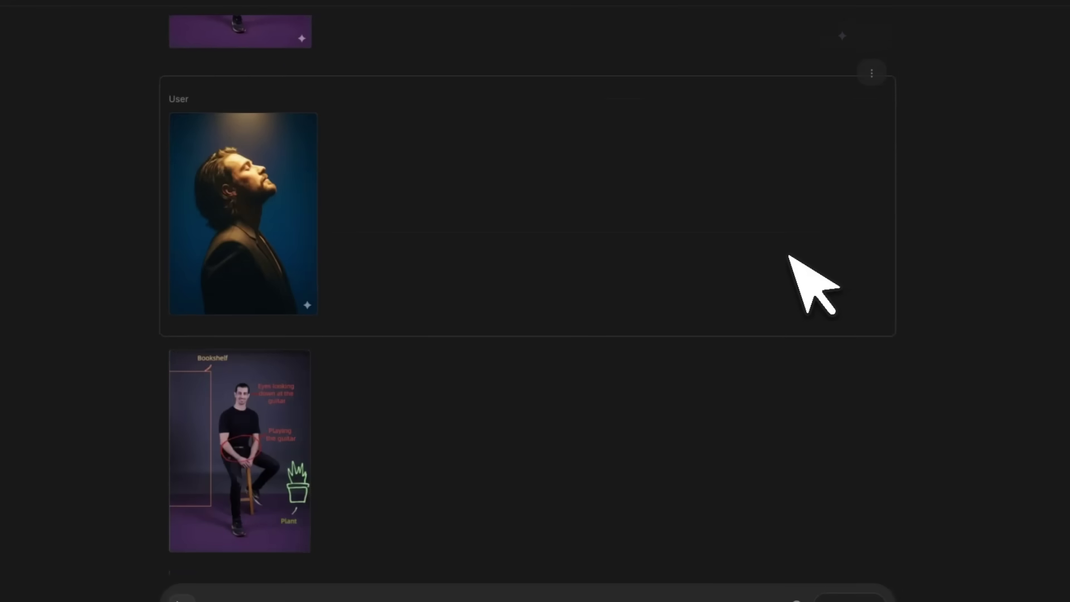
pyautogui.click(270, 163)
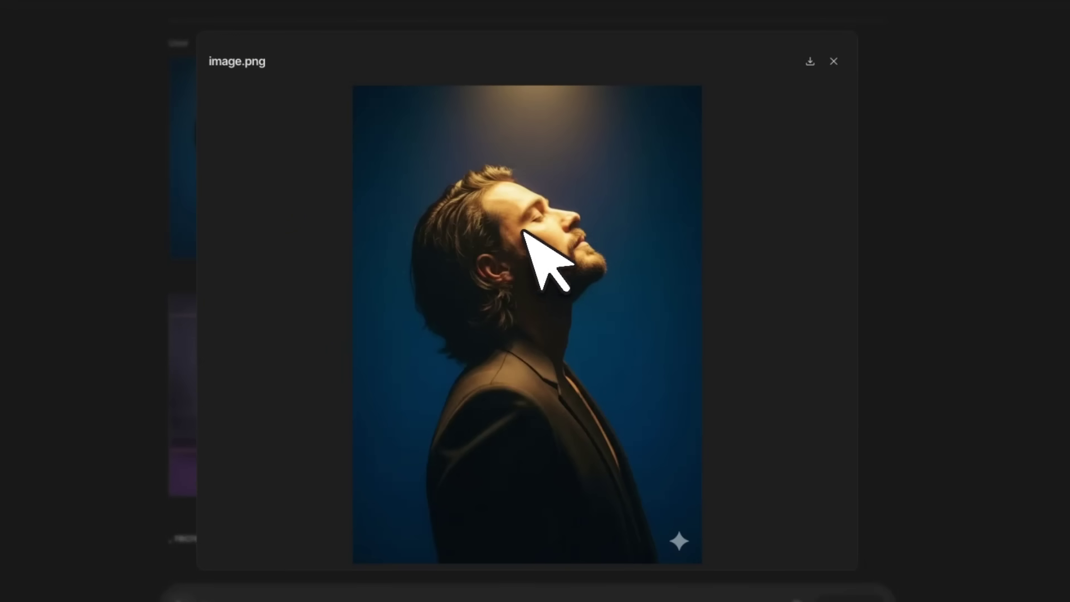
pyautogui.click(835, 62)
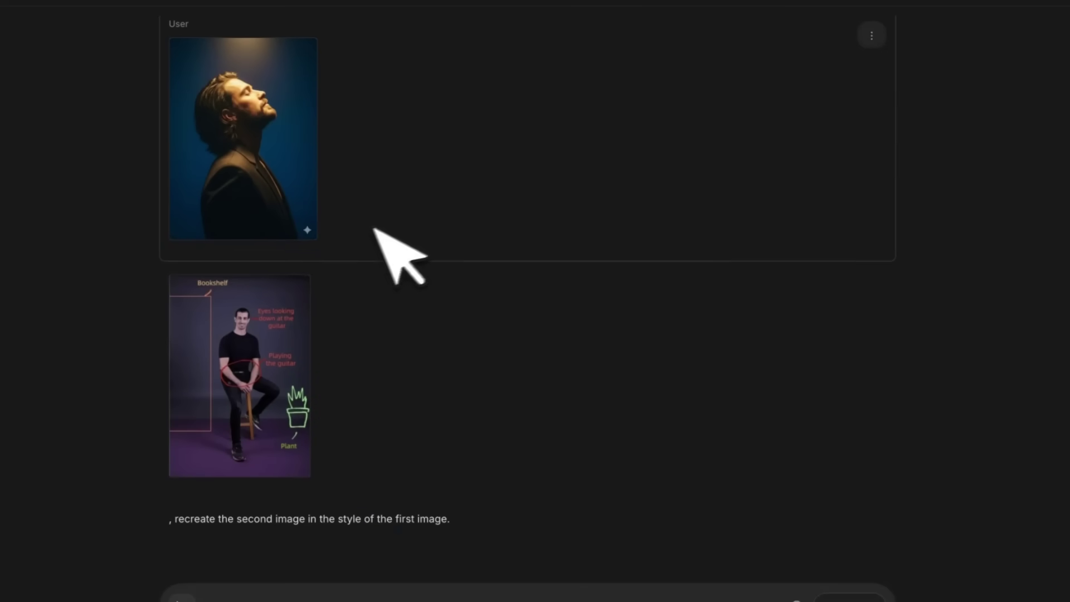
pyautogui.click(271, 344)
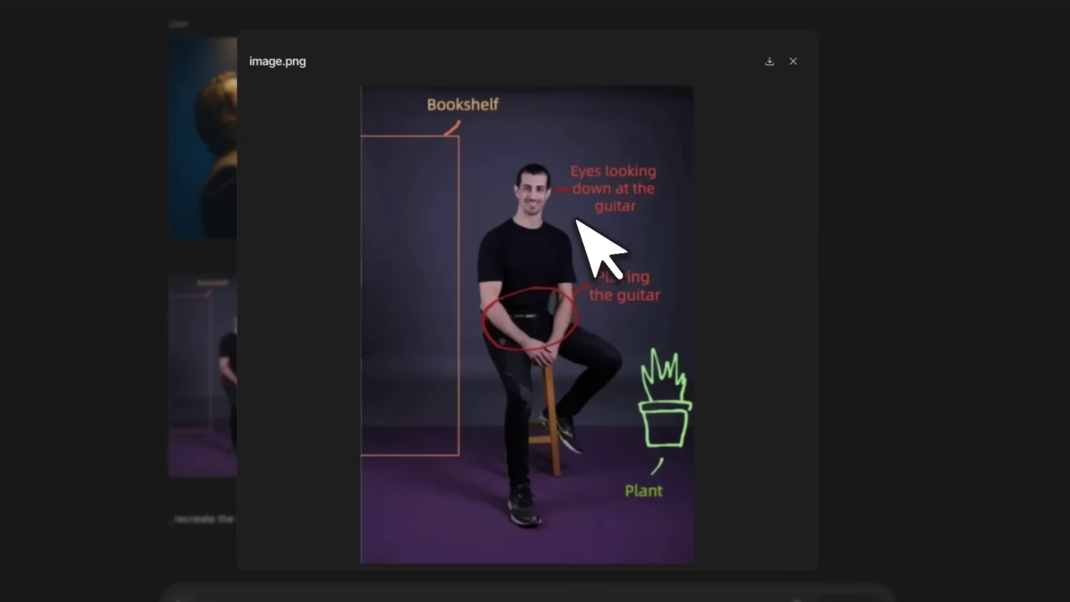
pyautogui.click(794, 63)
pyautogui.click(296, 139)
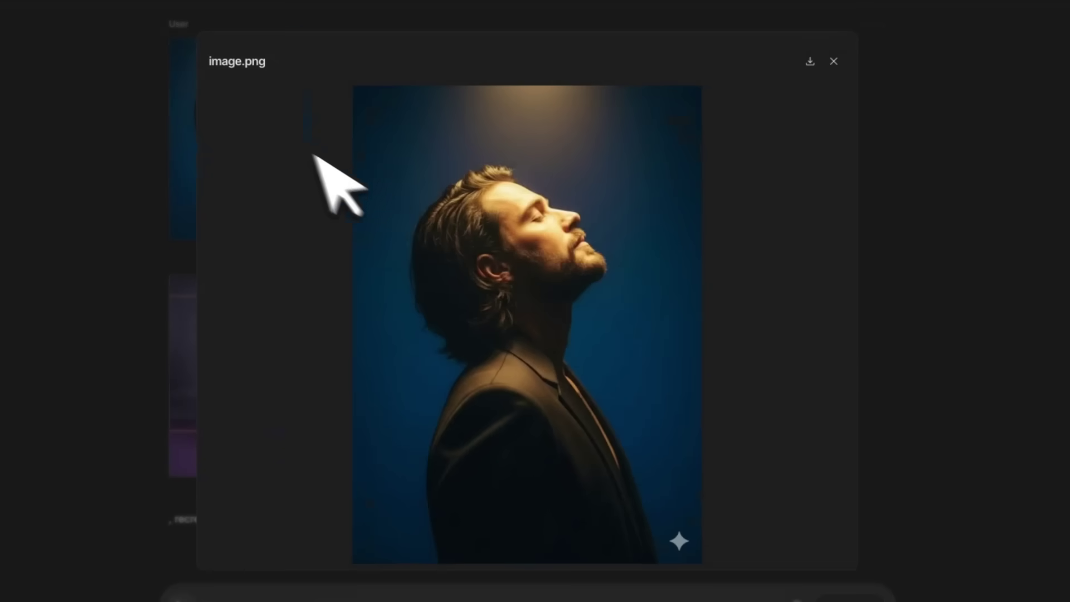
pyautogui.click(834, 62)
# Scroll through the thoughts, highlighting text, and view the draft guitarist image full size
pyautogui.scroll(-1, 367, 219)
pyautogui.moveTo(176, 504); pyautogui.dragTo(475, 504)
pyautogui.scroll(-5, 450, 383)
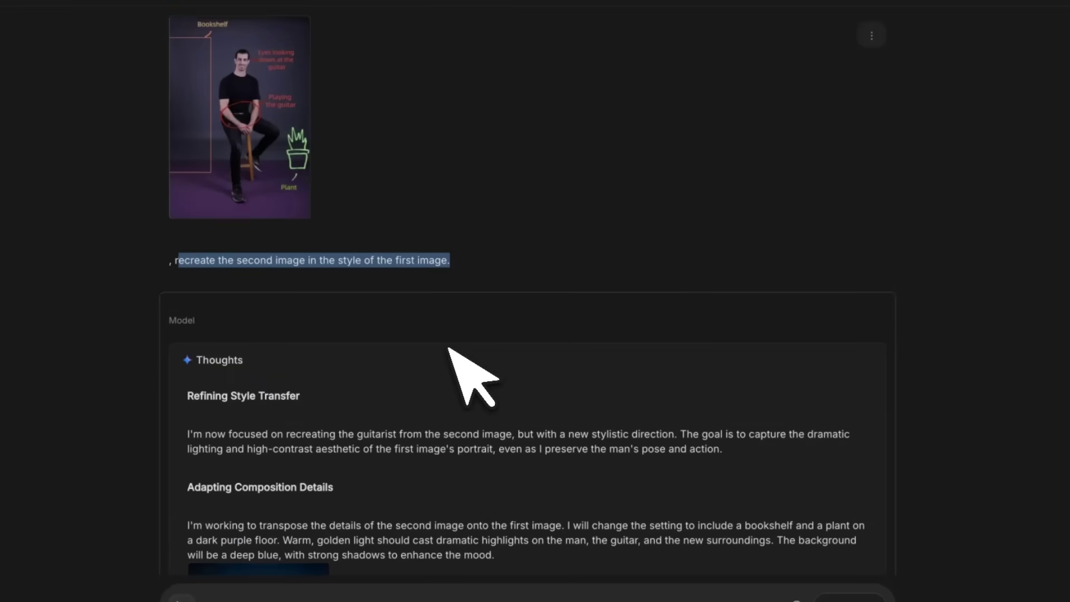
pyautogui.scroll(-4, 449, 353)
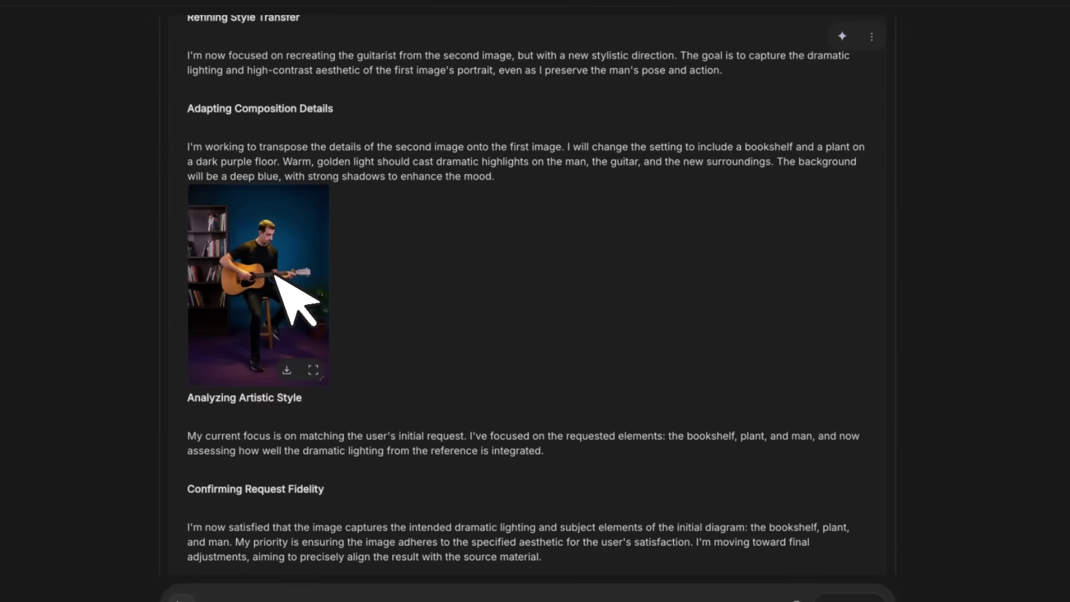
pyautogui.click(276, 278)
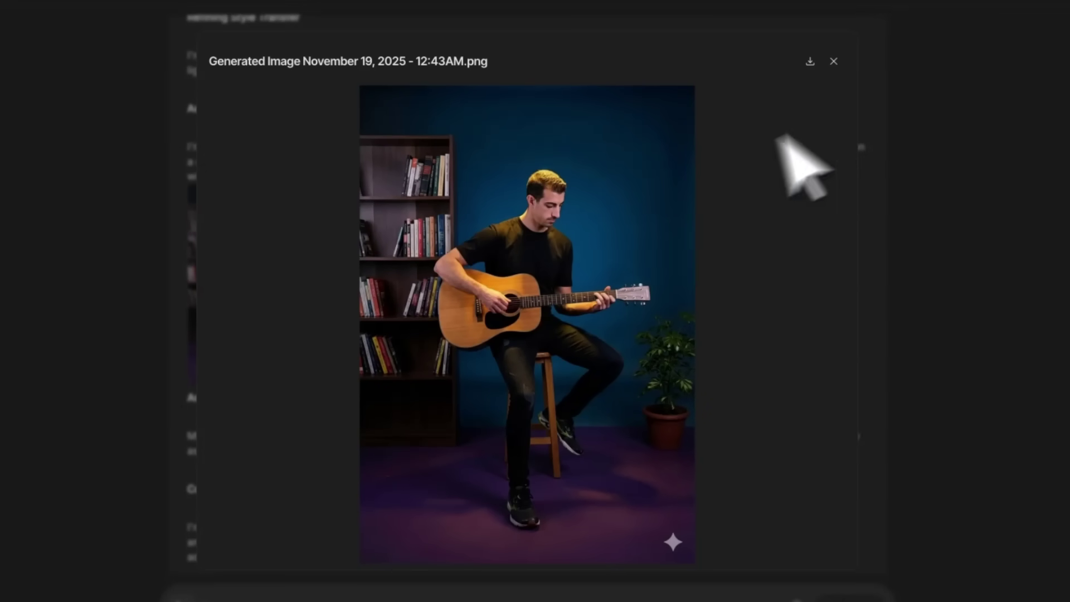
pyautogui.click(834, 62)
# Open the final blue-background guitarist image full size and fit it to the viewer
pyautogui.scroll(-5, 275, 301)
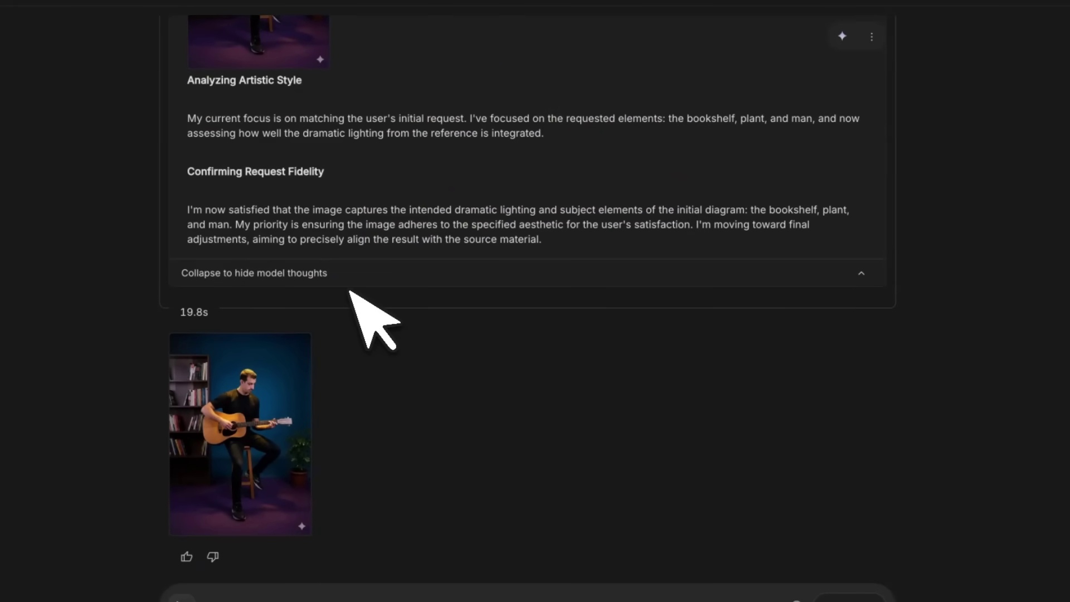
pyautogui.click(277, 394)
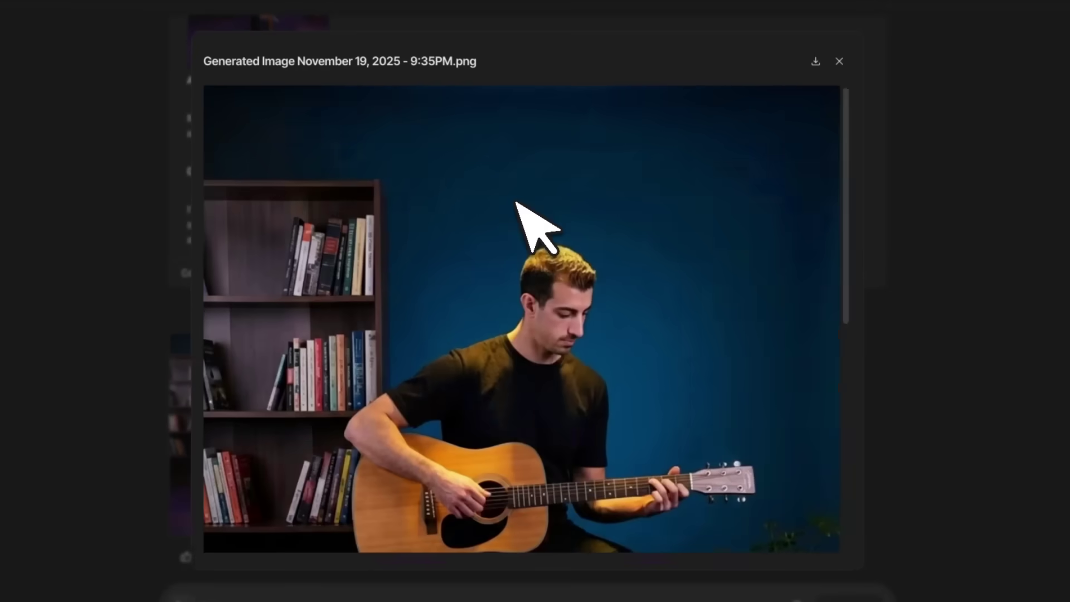
pyautogui.scroll(-5, 593, 206)
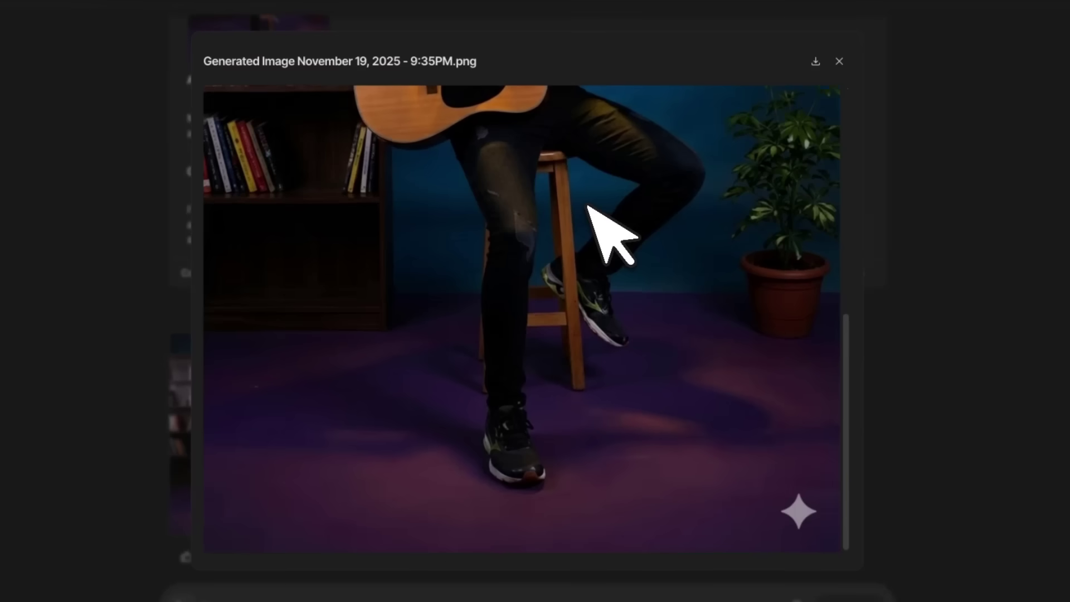
pyautogui.scroll(5, 588, 205)
pyautogui.click(588, 205)
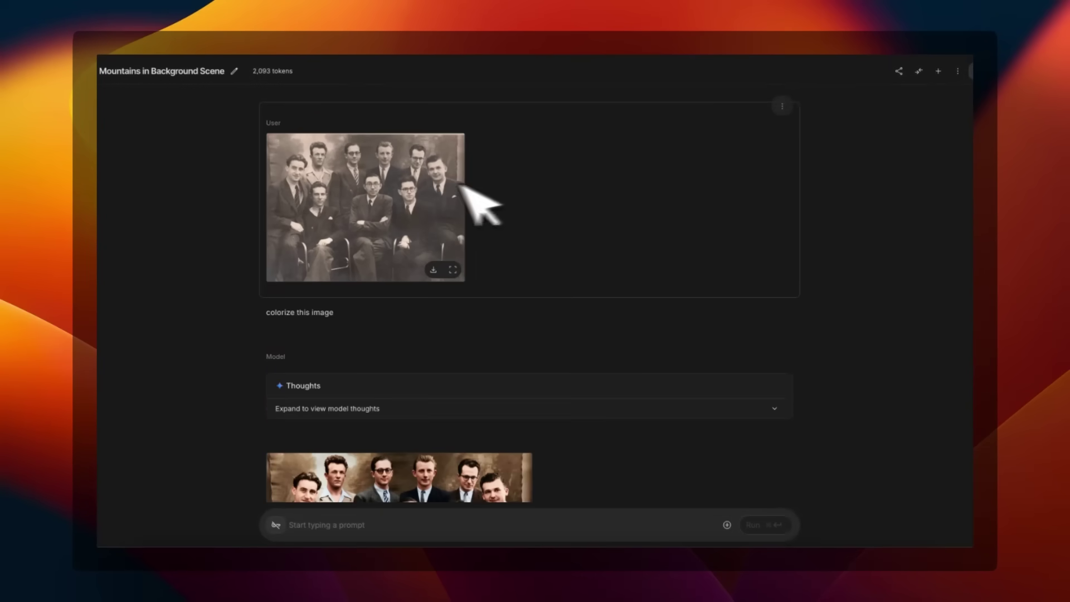
# View the sepia group photo and its colorized version full size, then enlarge the toy robot reference
pyautogui.click(424, 184)
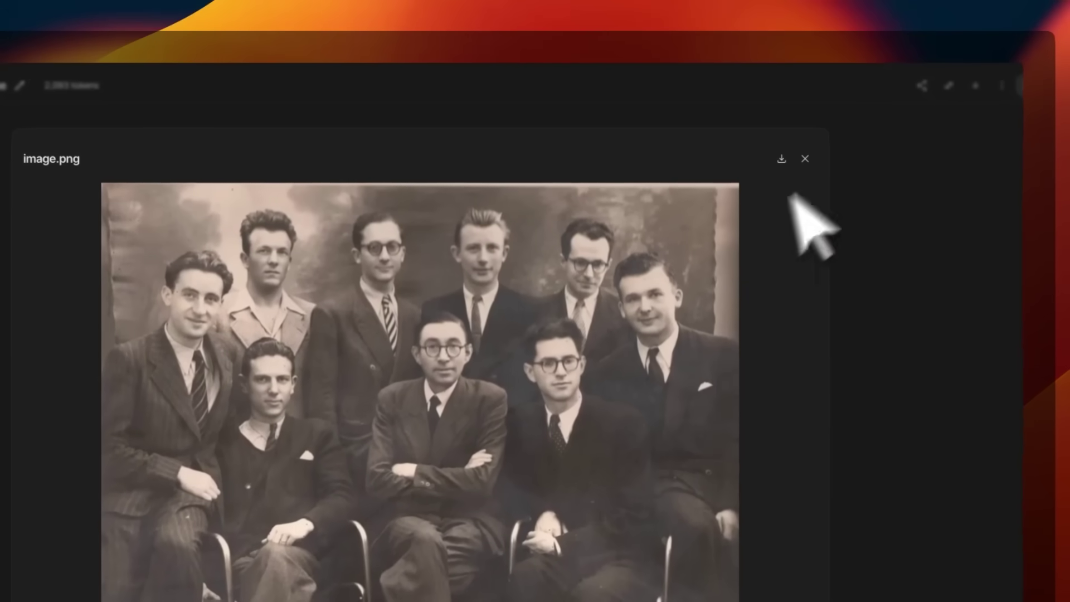
pyautogui.click(804, 159)
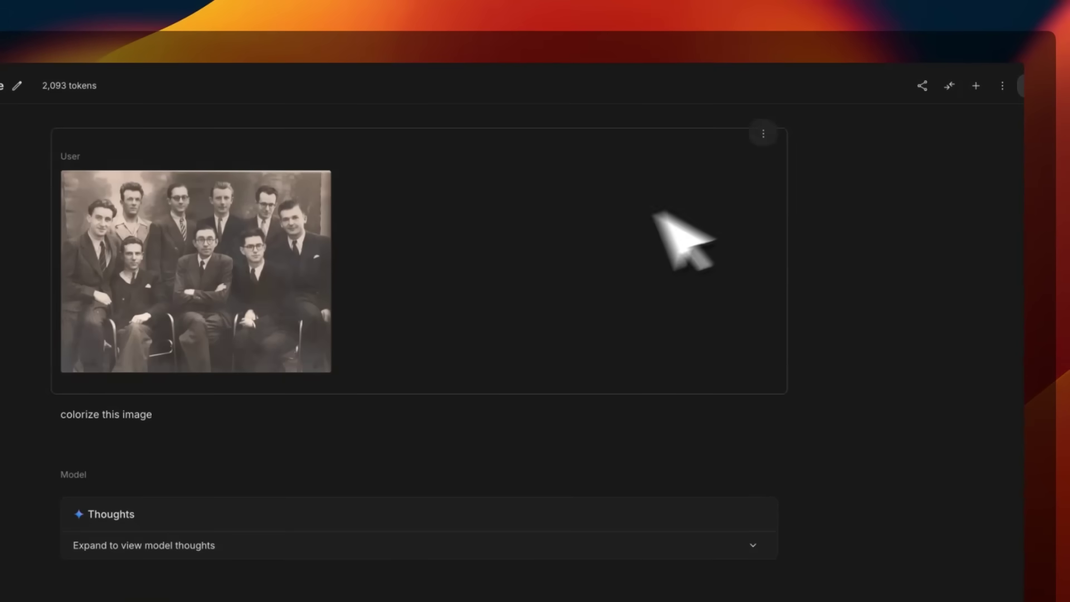
pyautogui.scroll(-8, 602, 240)
pyautogui.click(345, 263)
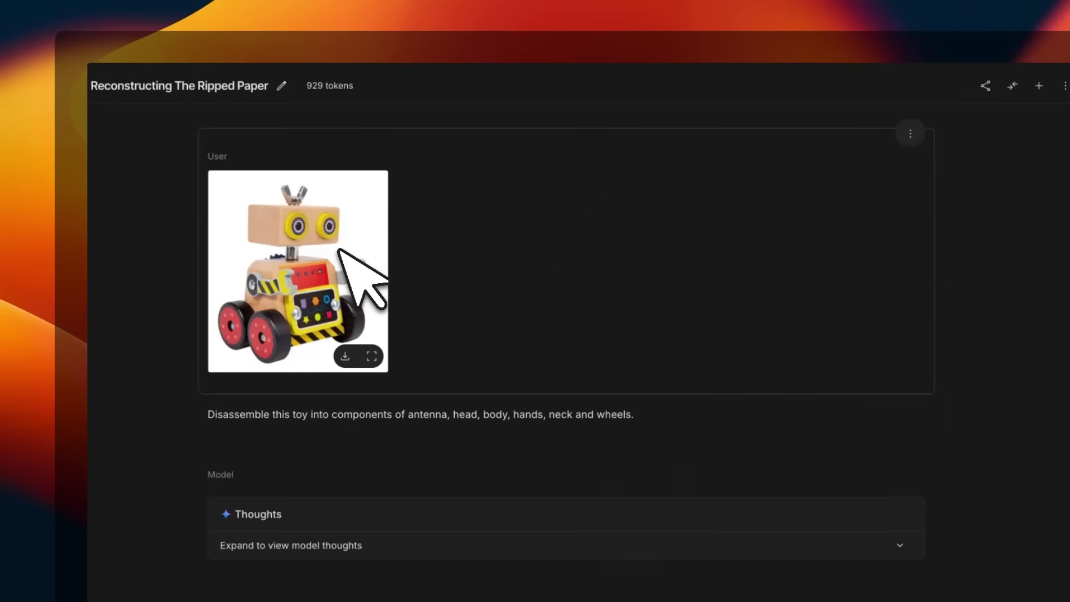
pyautogui.click(339, 249)
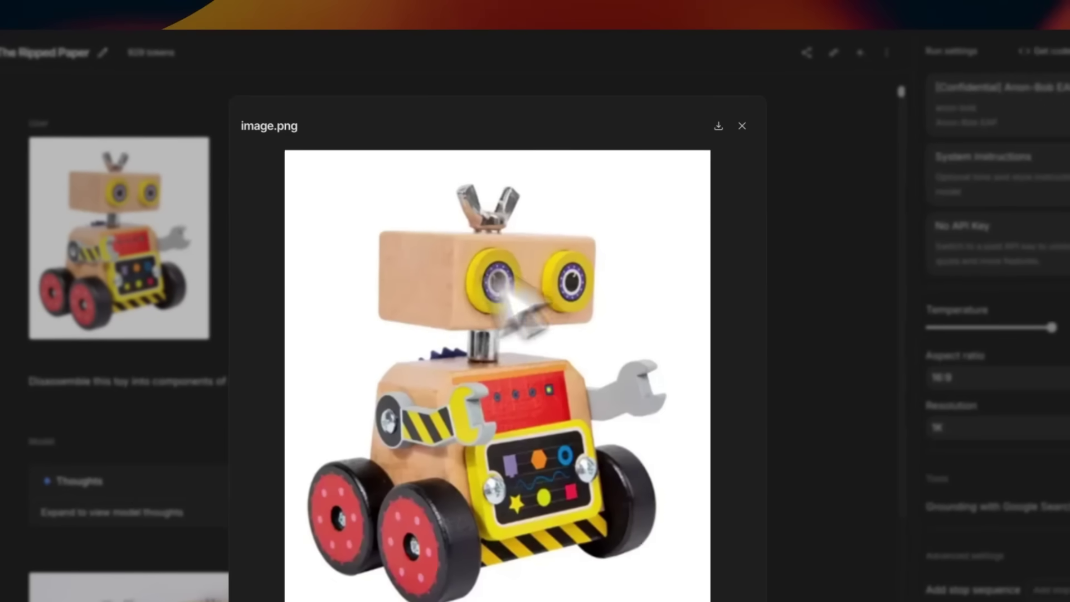
# Highlight the robot component list in the prompt, then open the disassembled robot parts image full size
pyautogui.click(742, 126)
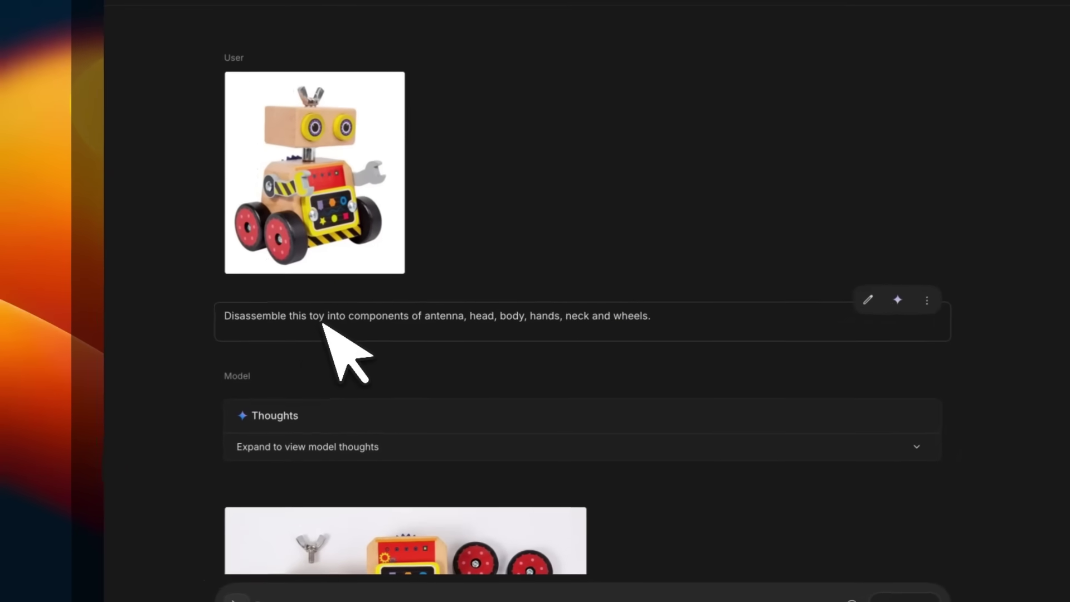
pyautogui.moveTo(334, 321); pyautogui.dragTo(641, 315)
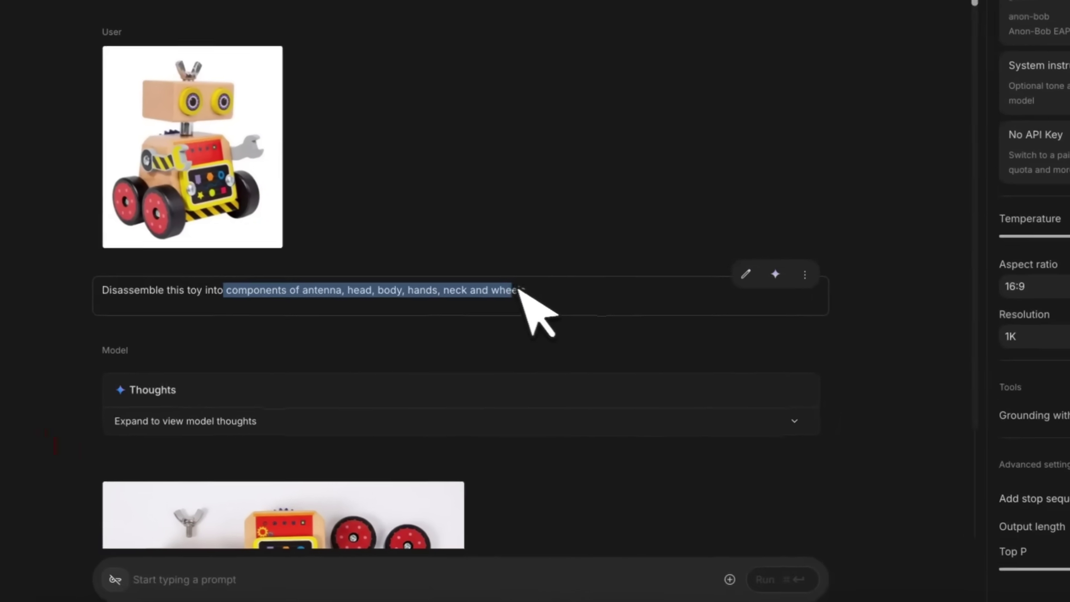
pyautogui.moveTo(521, 290); pyautogui.dragTo(530, 292)
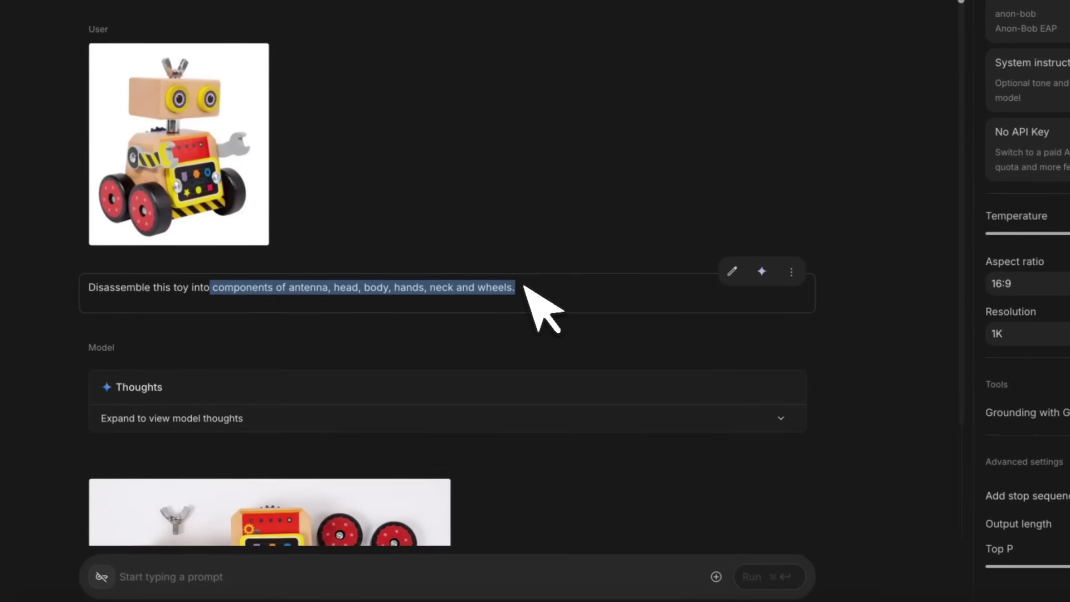
pyautogui.click(537, 308)
pyautogui.scroll(-3, 451, 330)
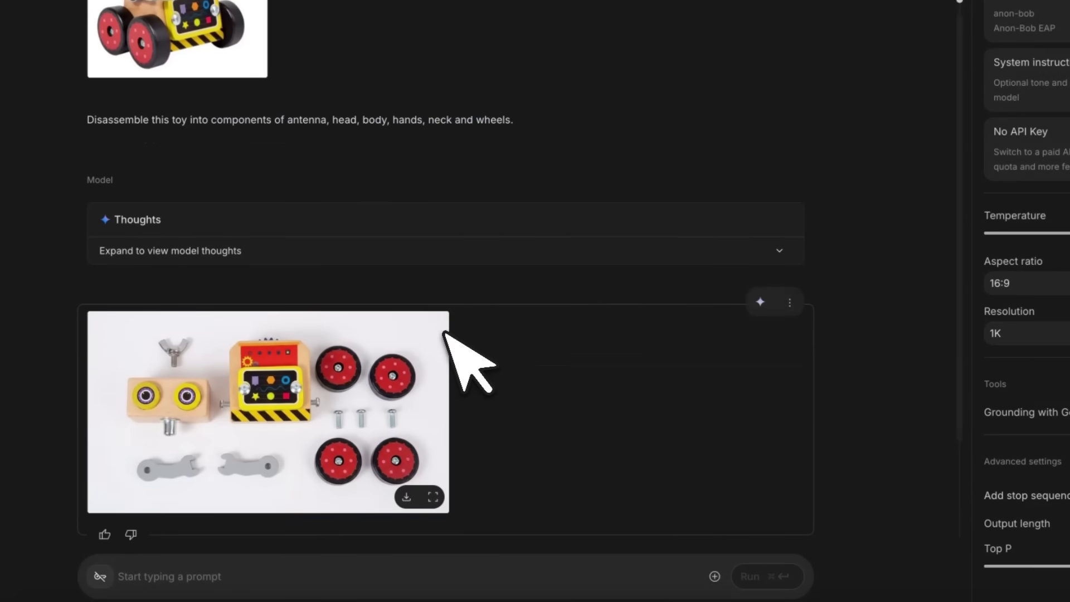
pyautogui.click(301, 404)
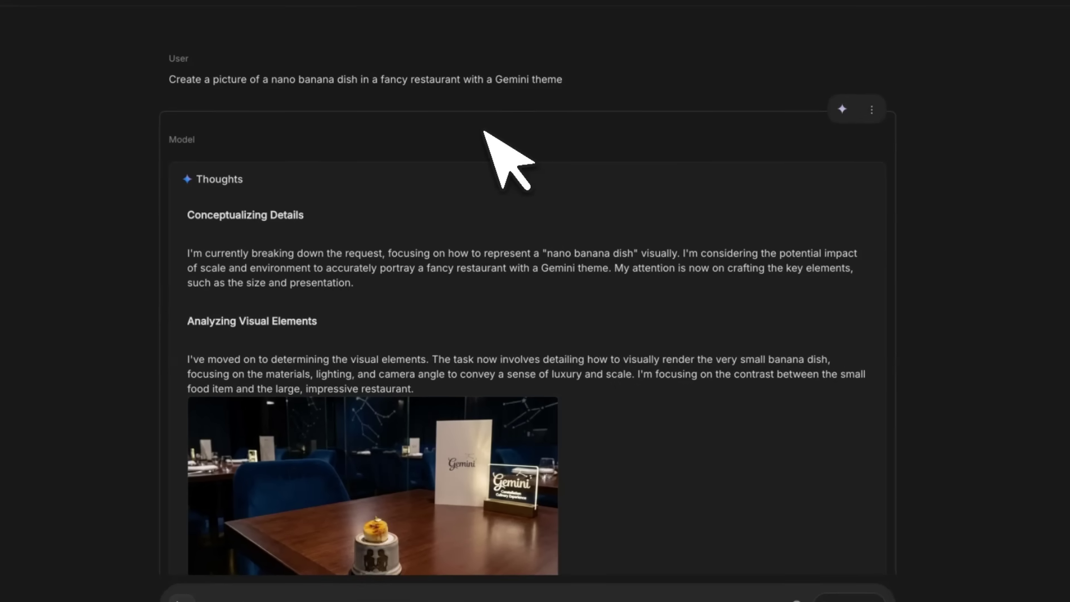
# Highlight the nano banana dish prompt and the thought paragraphs about rendering the dish
pyautogui.moveTo(168, 79); pyautogui.dragTo(595, 78)
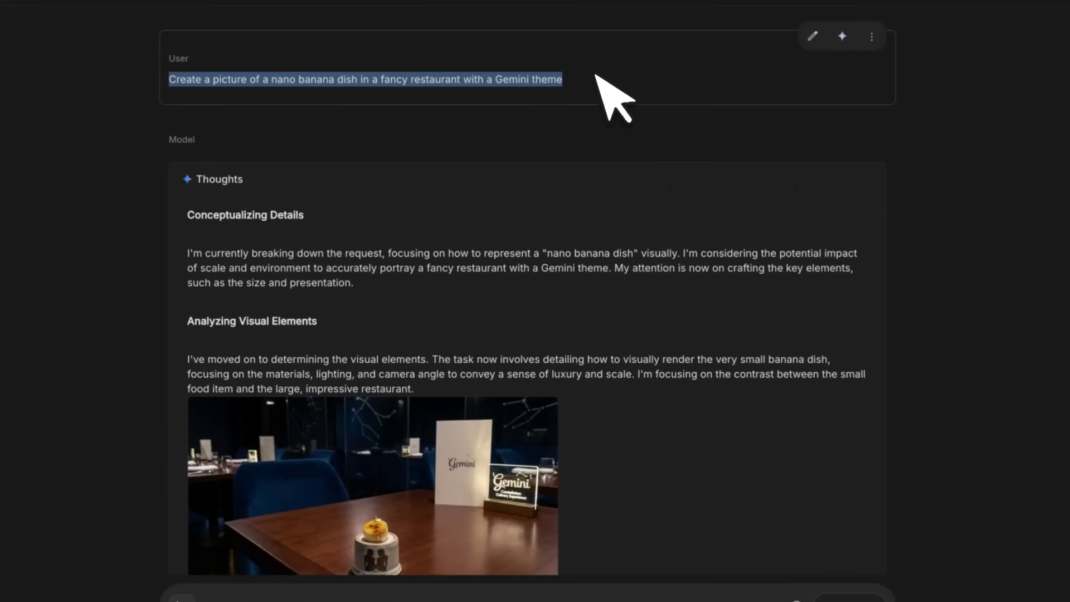
pyautogui.scroll(-1, 569, 145)
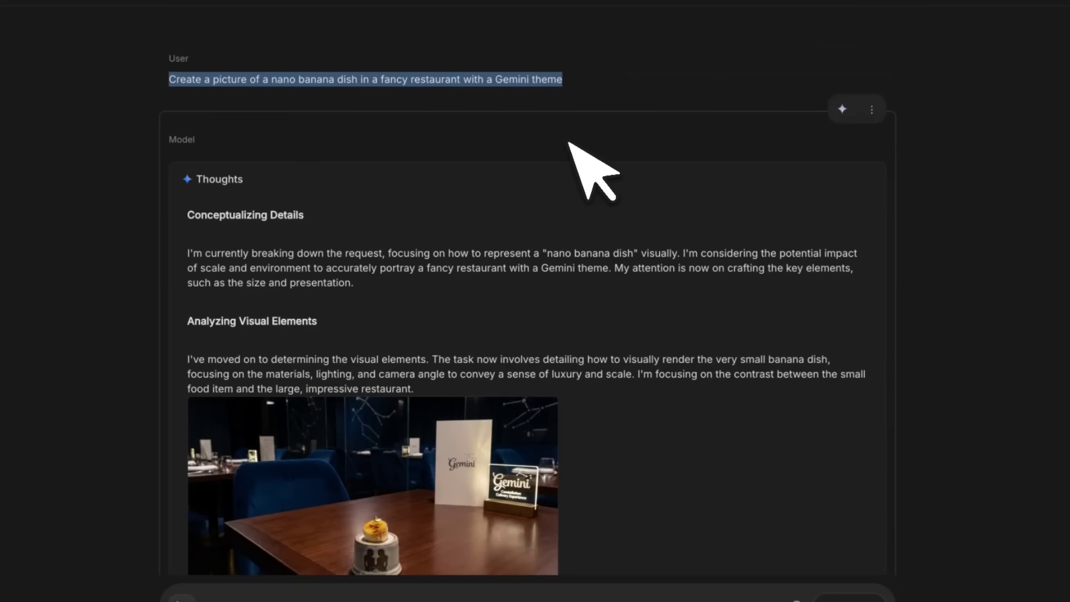
pyautogui.scroll(-2, 569, 148)
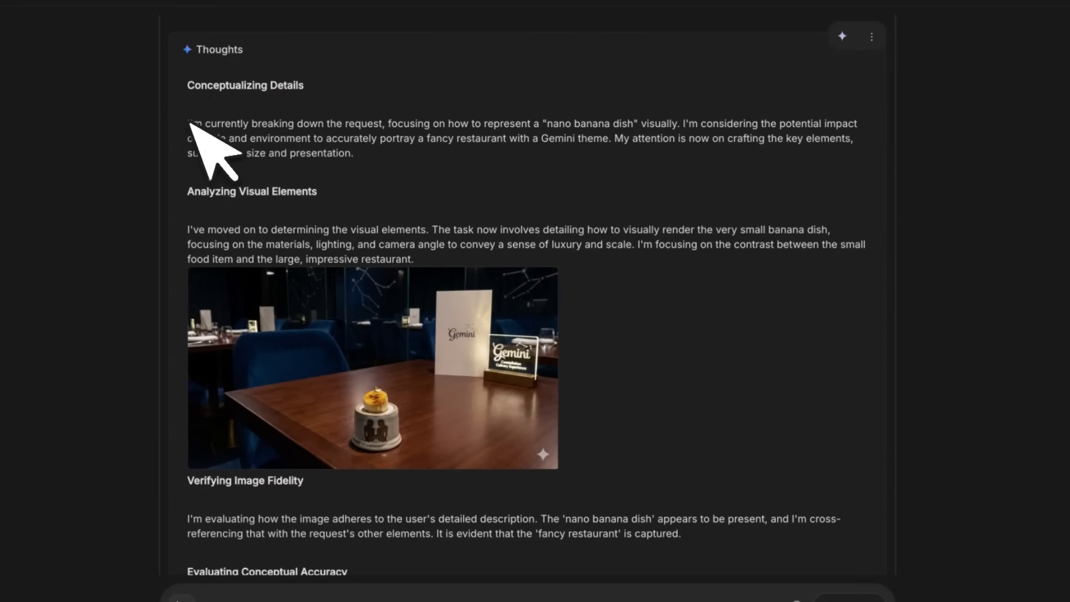
pyautogui.moveTo(189, 119); pyautogui.dragTo(412, 165)
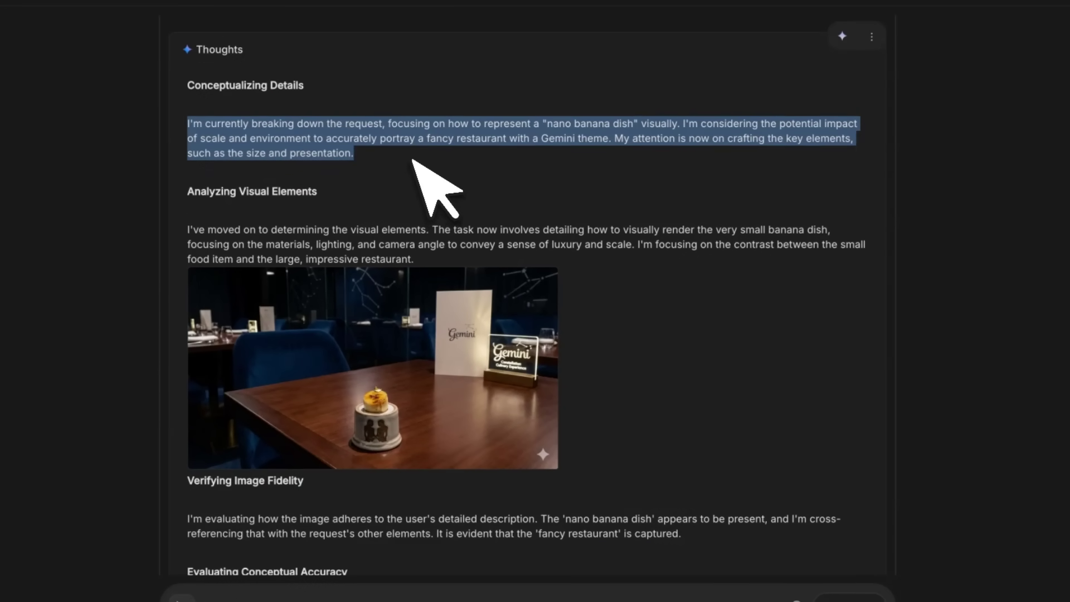
pyautogui.scroll(-1, 418, 162)
pyautogui.moveTo(189, 183); pyautogui.dragTo(438, 216)
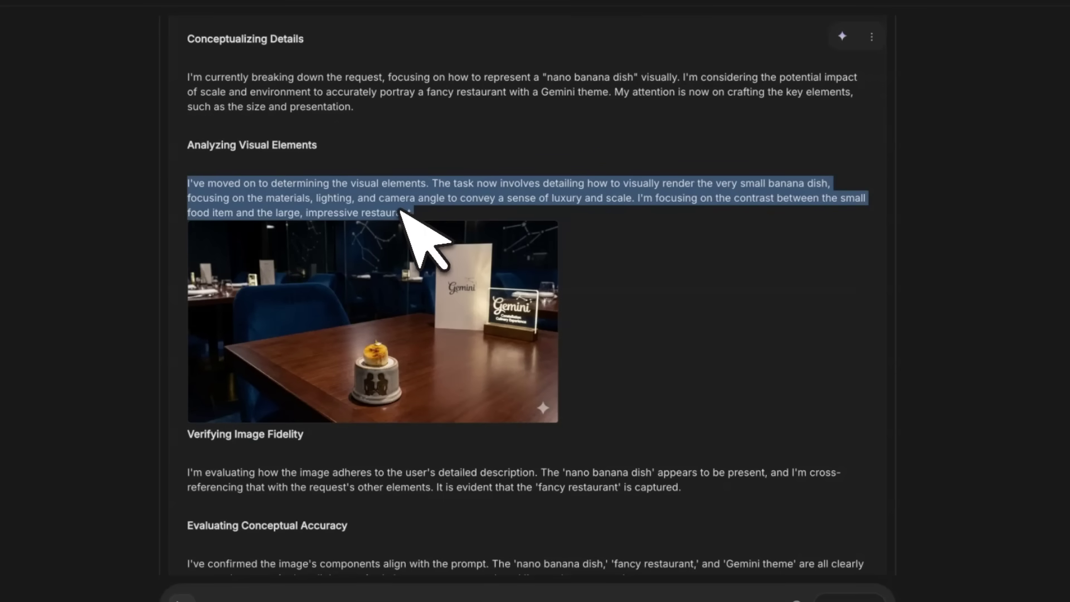
pyautogui.moveTo(436, 245)
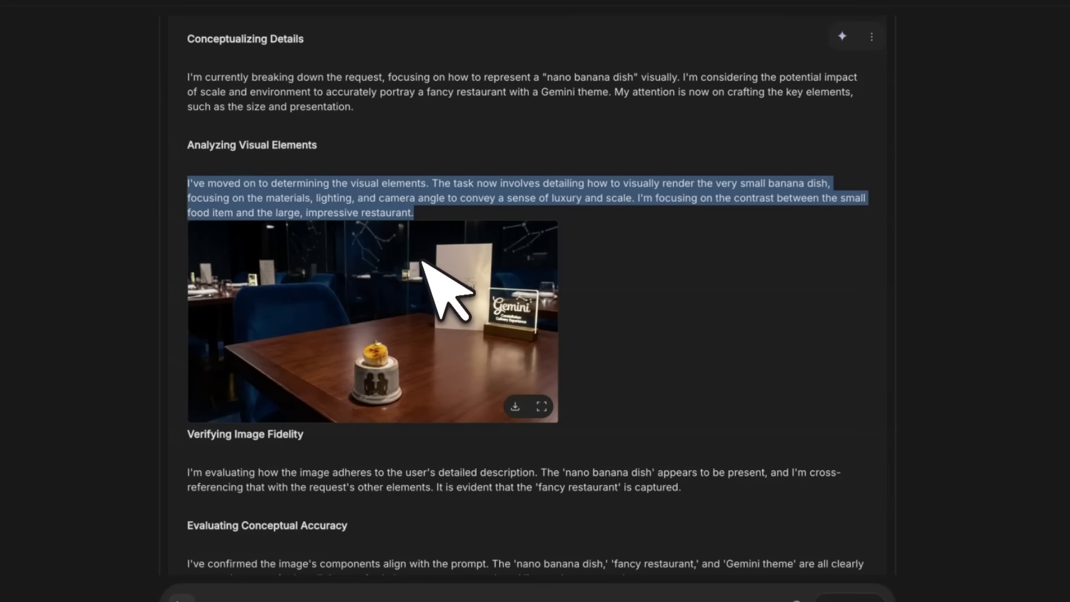
pyautogui.click(258, 187)
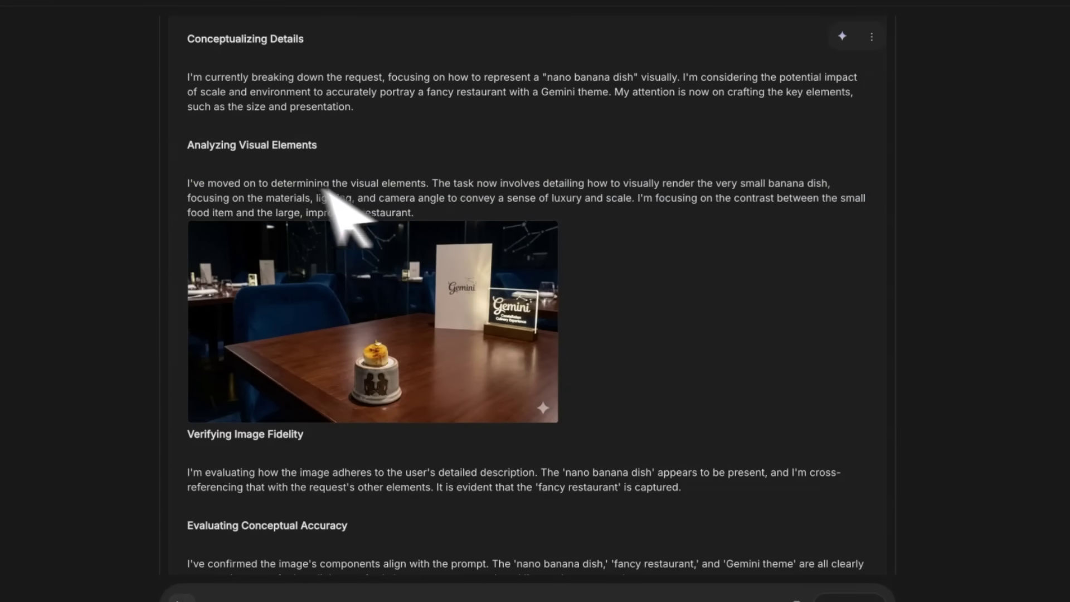
pyautogui.moveTo(436, 184); pyautogui.dragTo(456, 213)
# Highlight the image-fidelity paragraph, then view the constellation-themed restaurant image full size and close it
pyautogui.scroll(-2, 456, 213)
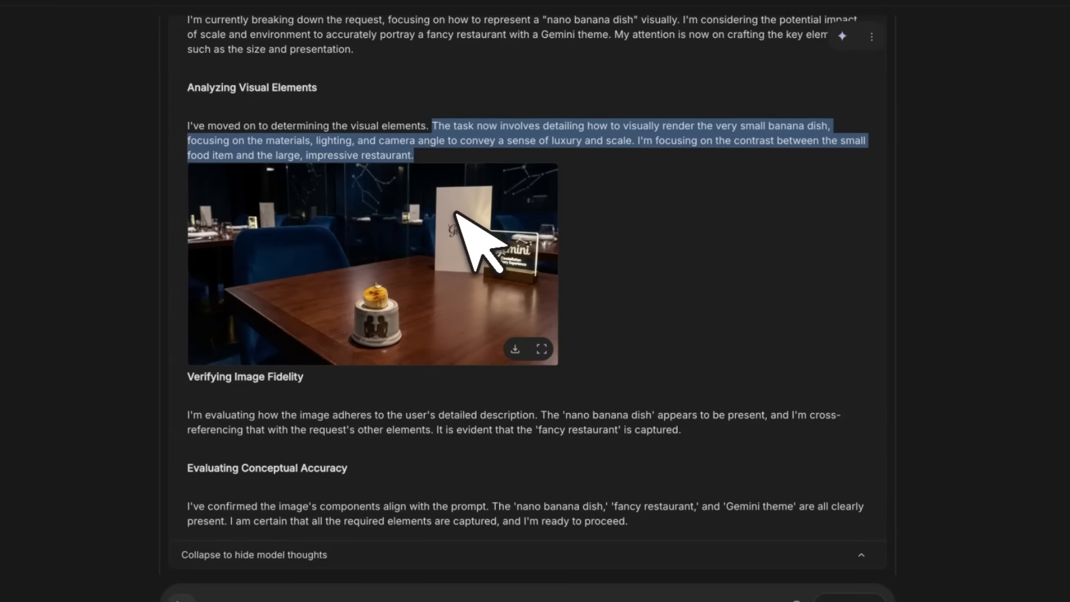
pyautogui.scroll(-1, 456, 213)
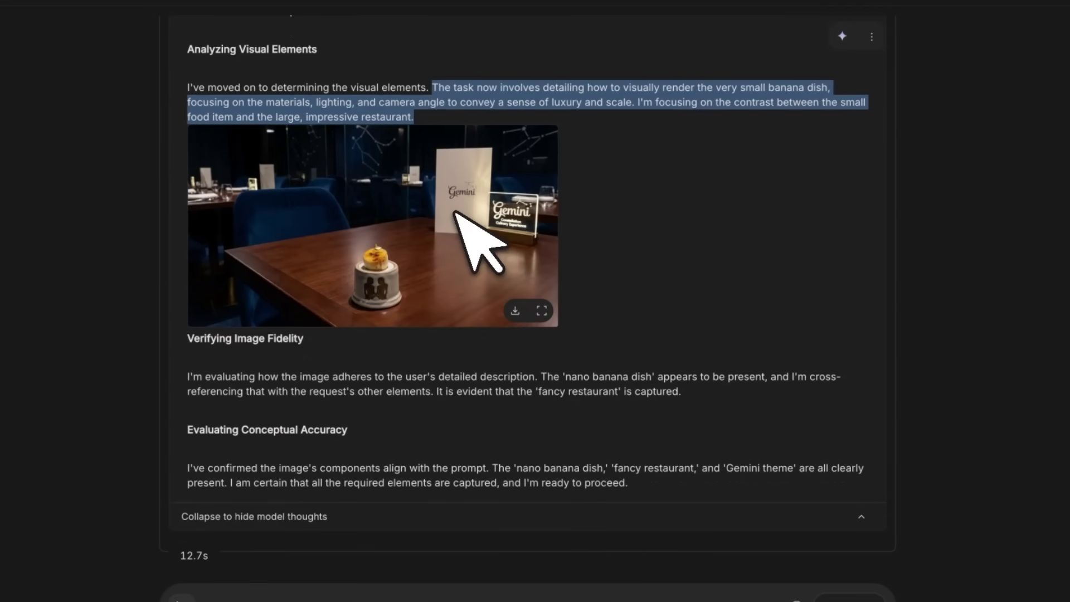
pyautogui.scroll(-1, 455, 212)
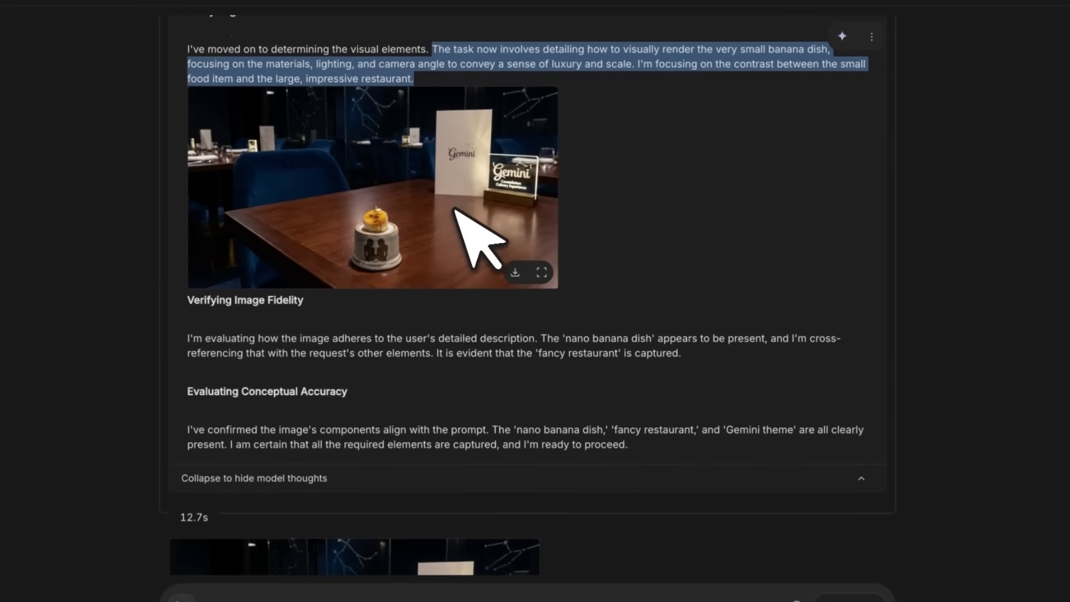
pyautogui.scroll(-1, 477, 239)
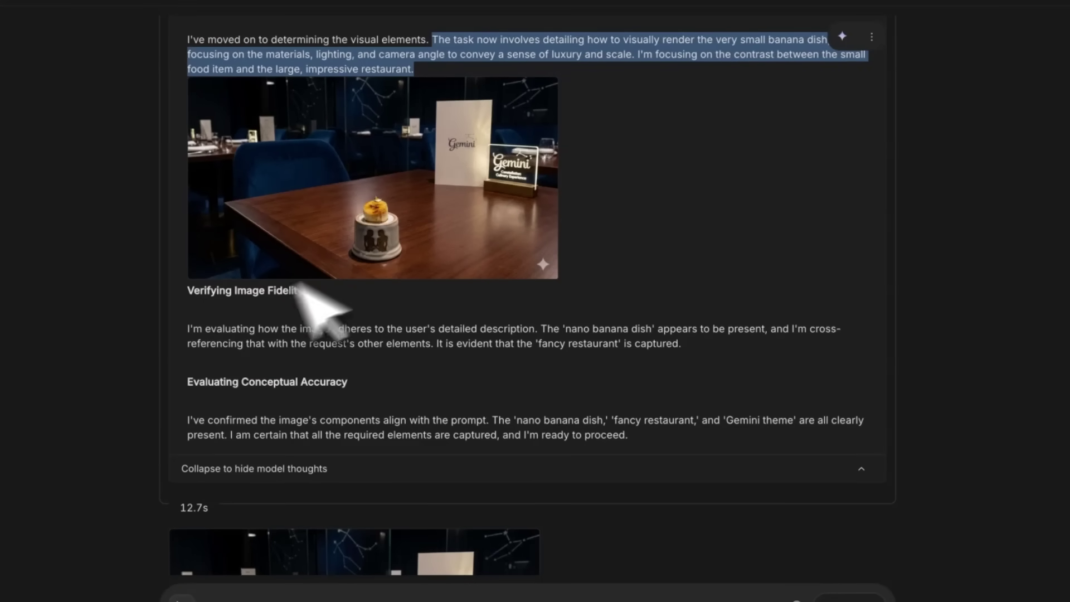
pyautogui.moveTo(188, 328); pyautogui.dragTo(755, 350)
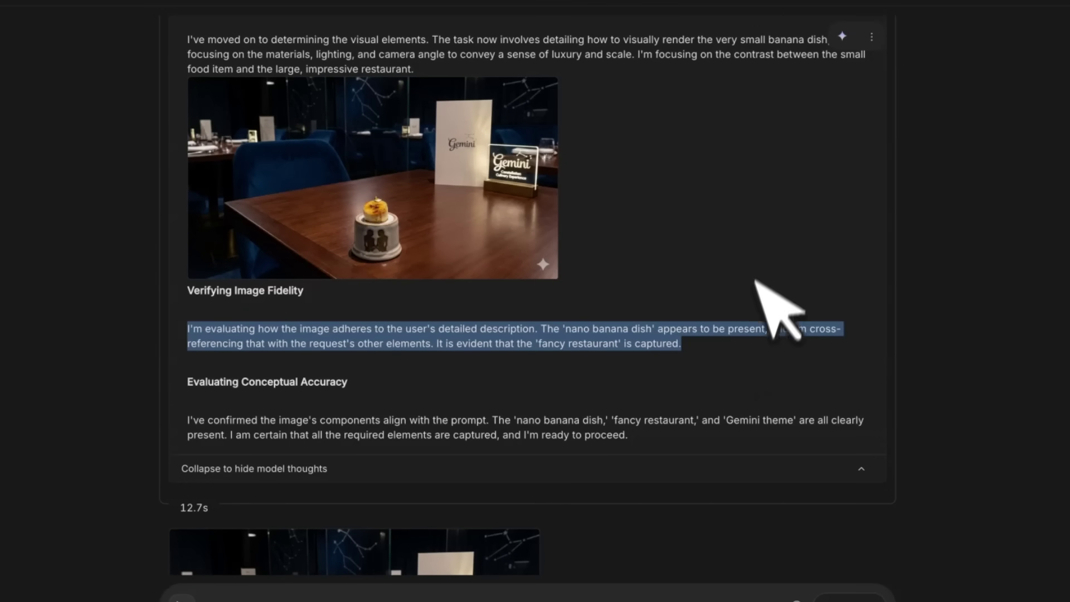
pyautogui.scroll(-3, 755, 239)
pyautogui.scroll(-3, 501, 240)
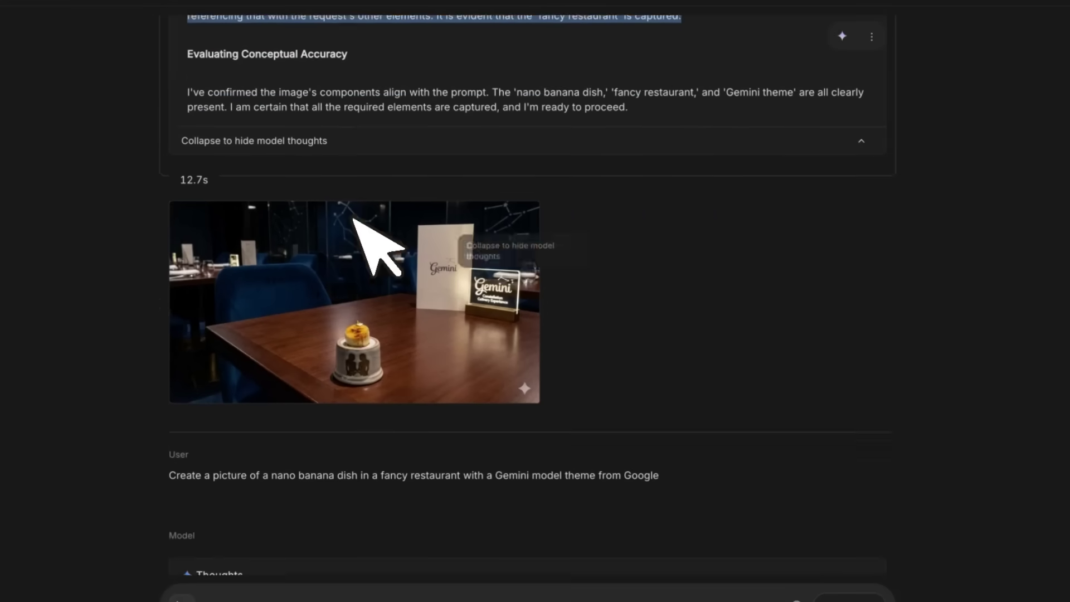
pyautogui.click(395, 281)
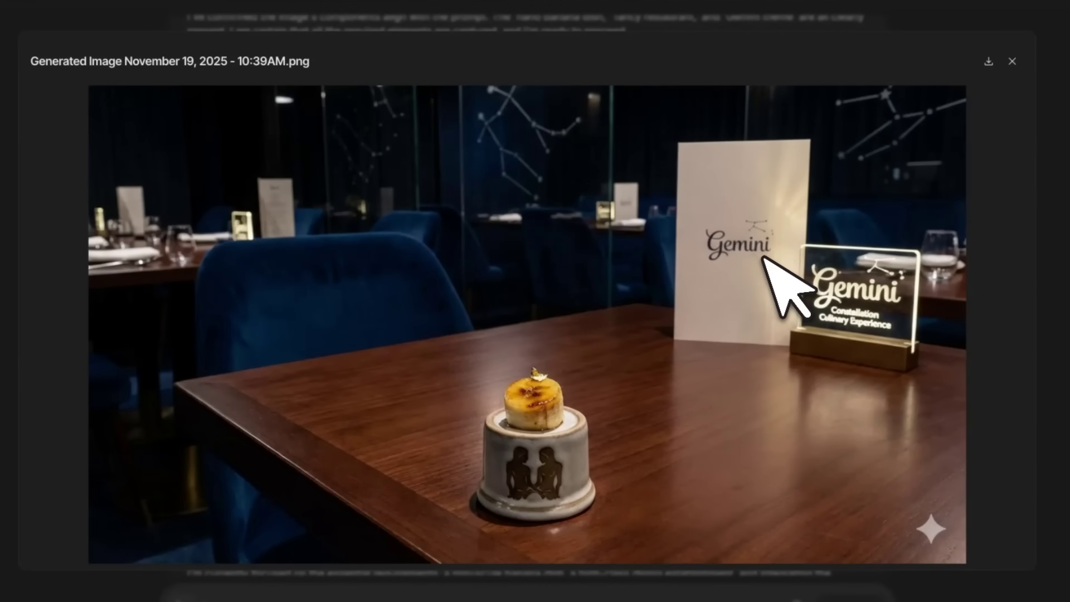
pyautogui.click(1012, 61)
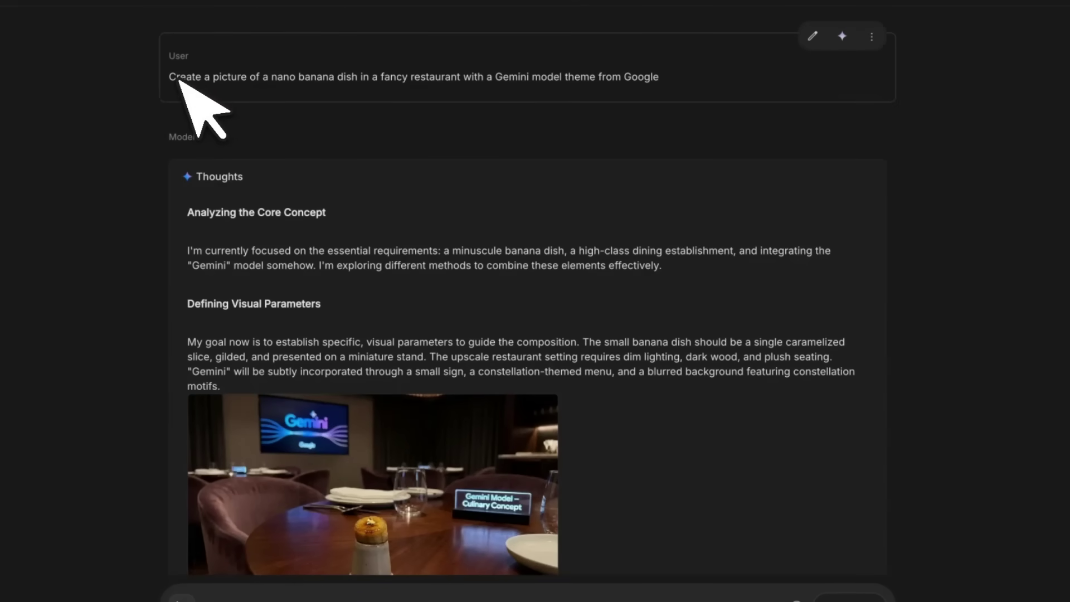
# Highlight the user's prompt and the thought phrase about the Gemini model
pyautogui.moveTo(180, 82); pyautogui.dragTo(529, 78)
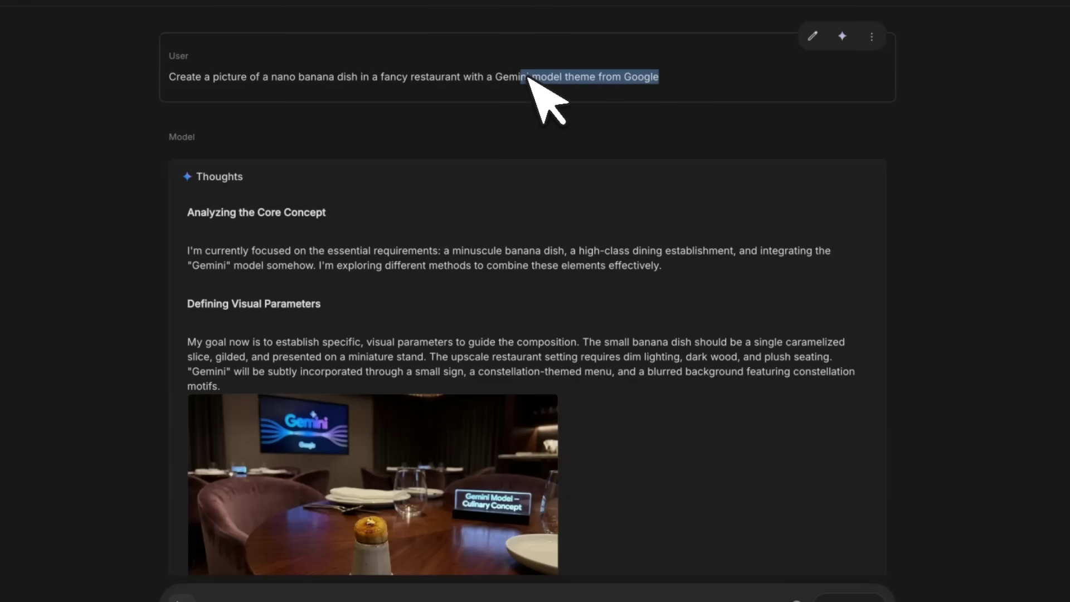
pyautogui.scroll(-3, 334, 299)
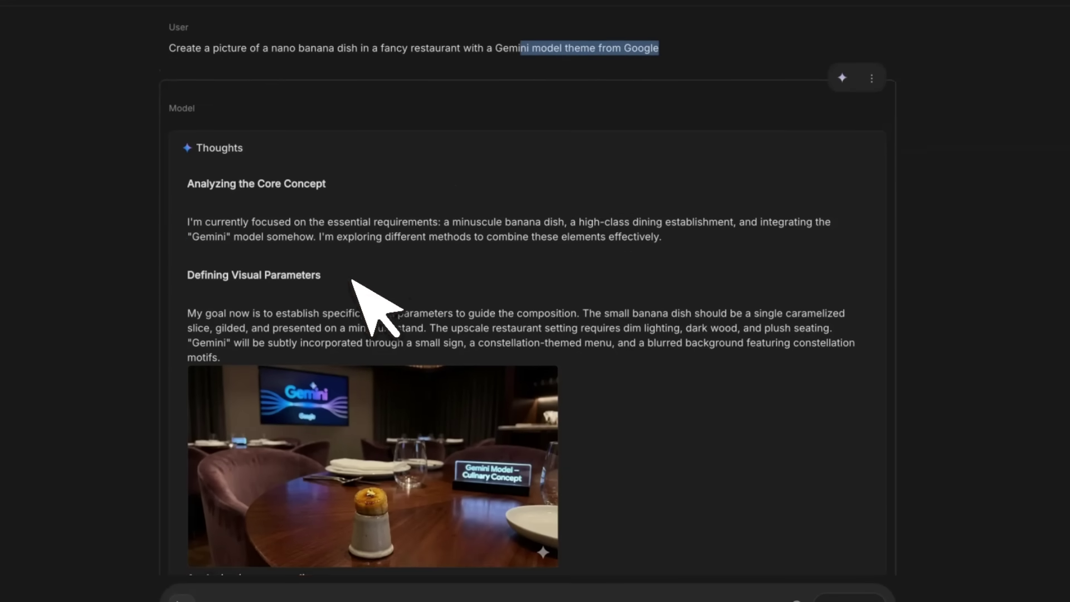
pyautogui.moveTo(192, 84); pyautogui.dragTo(318, 87)
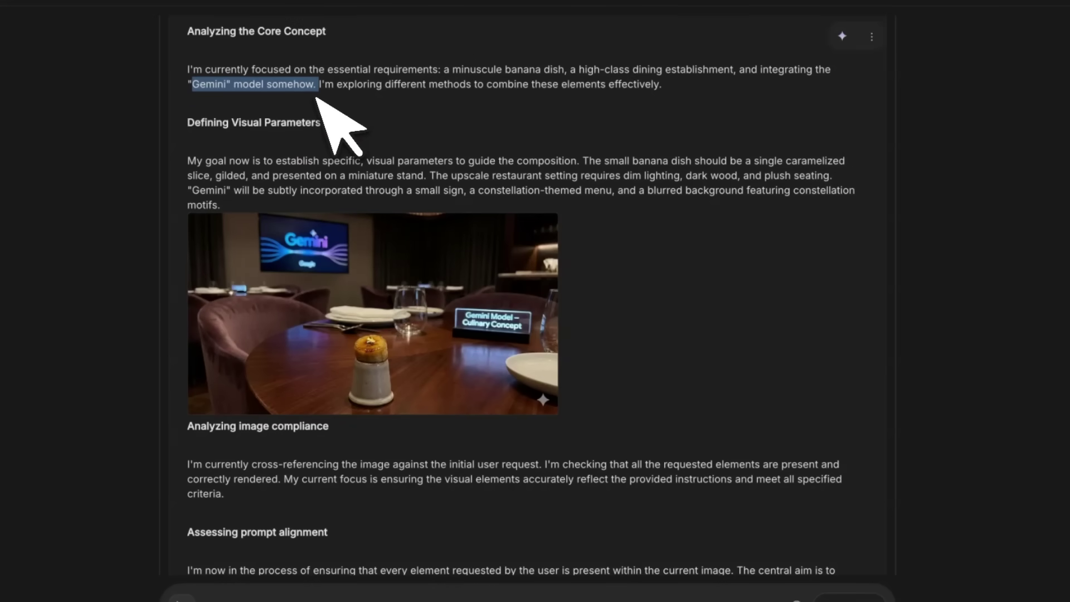
pyautogui.scroll(-1, 321, 106)
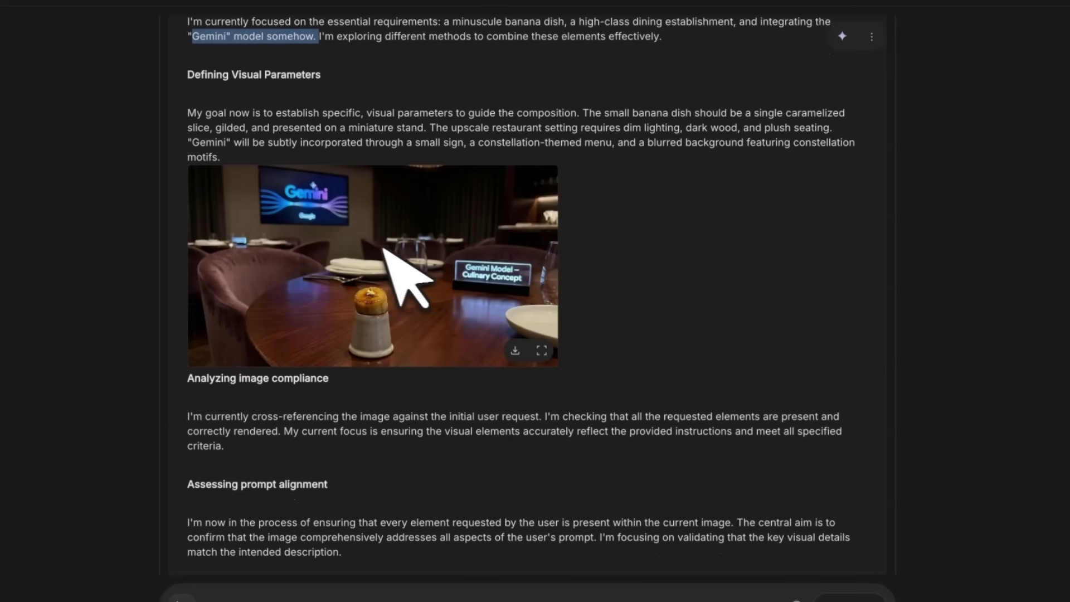
# View the Gemini-screen restaurant image full size, close it, and scroll down to the final image
pyautogui.click(396, 272)
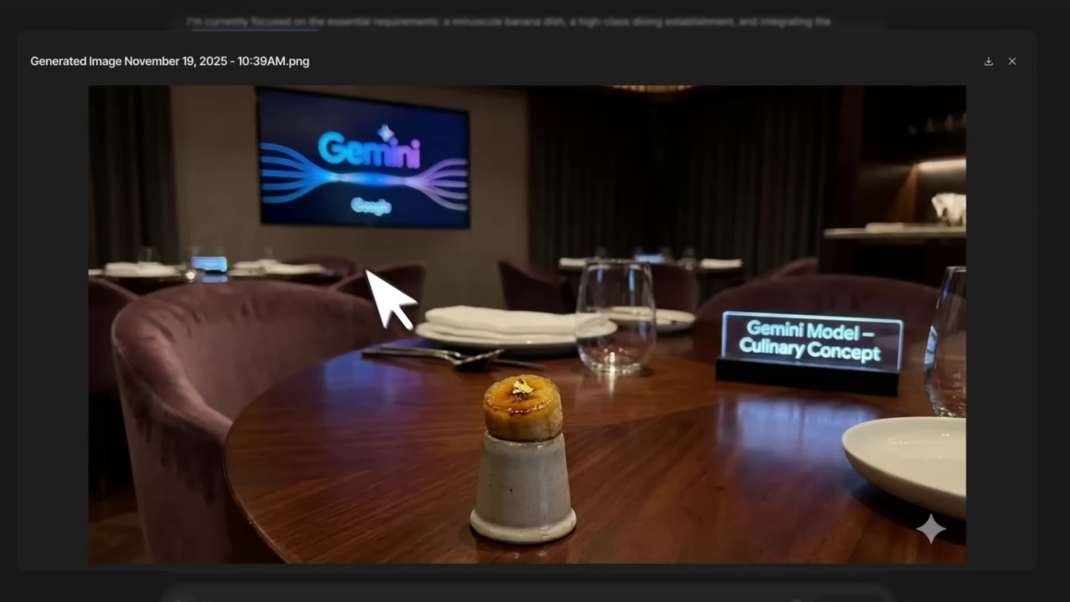
pyautogui.press('Escape')
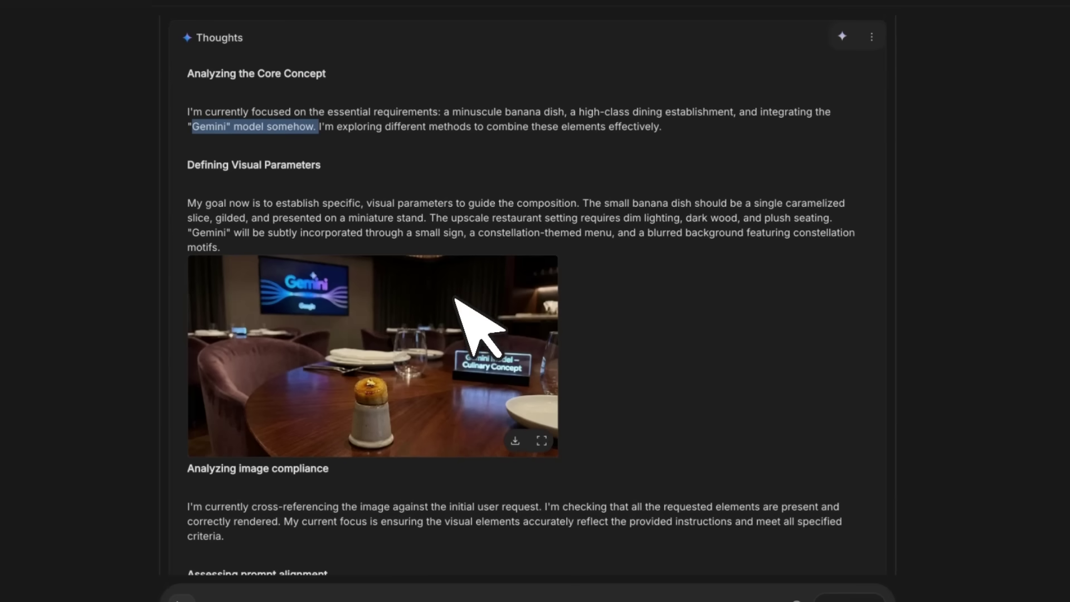
pyautogui.scroll(-5, 440, 310)
pyautogui.scroll(-2, 438, 320)
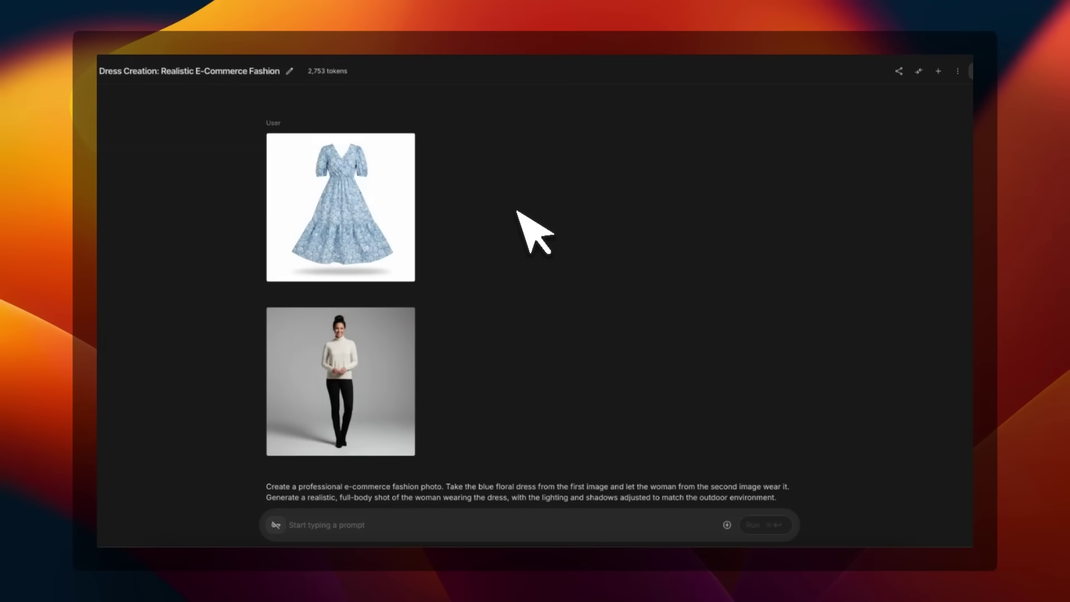
# Highlight the Focusing on E-Commerce paragraph and preview the garden dress image from the thoughts
pyautogui.scroll(-1, 518, 214)
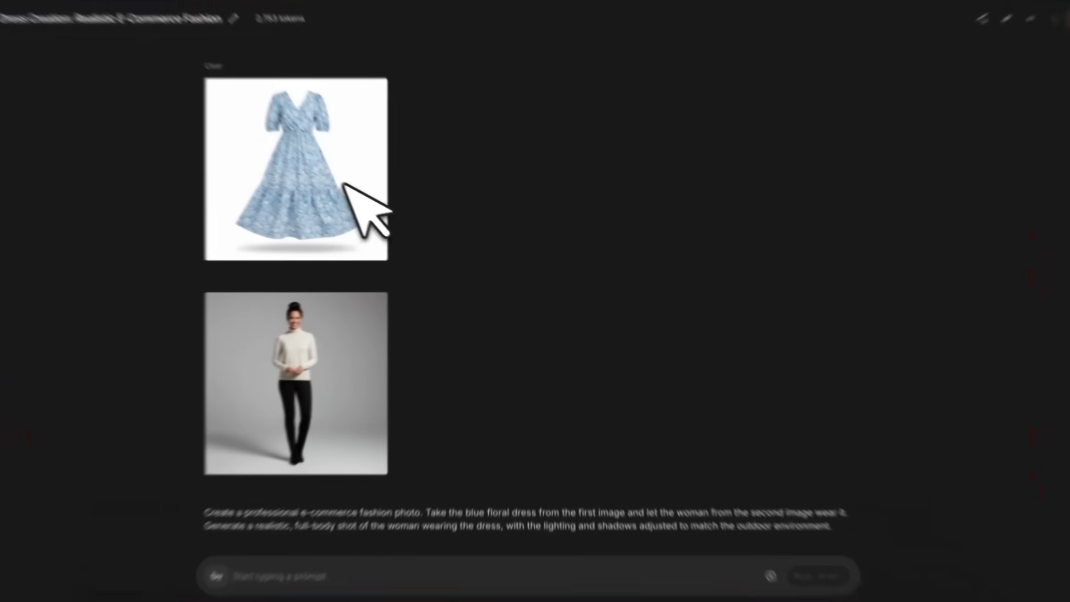
pyautogui.scroll(-10, 273, 313)
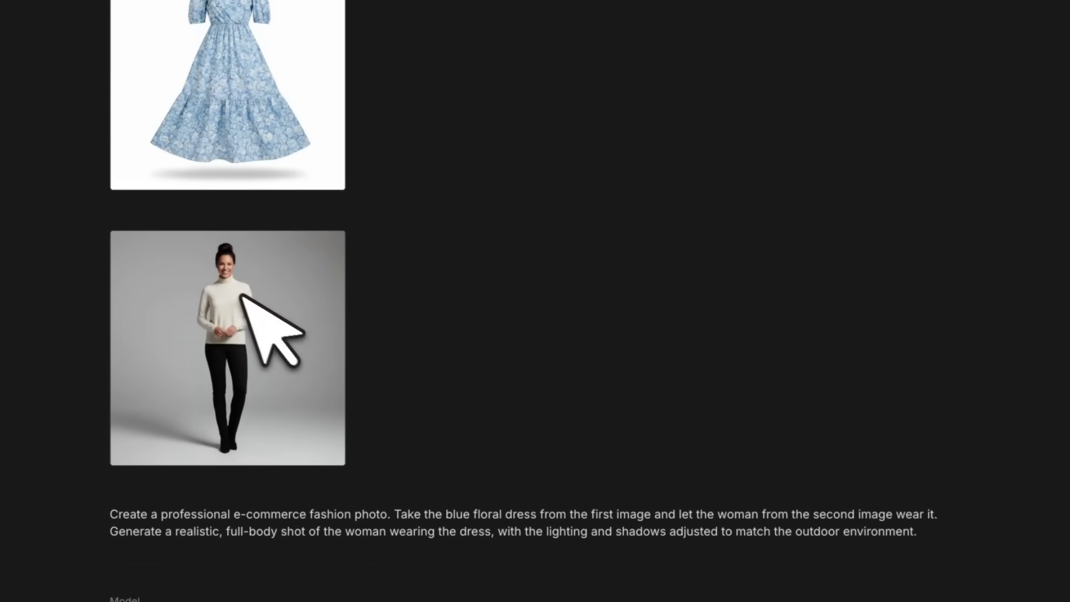
pyautogui.scroll(-5, 379, 341)
pyautogui.scroll(2, 381, 334)
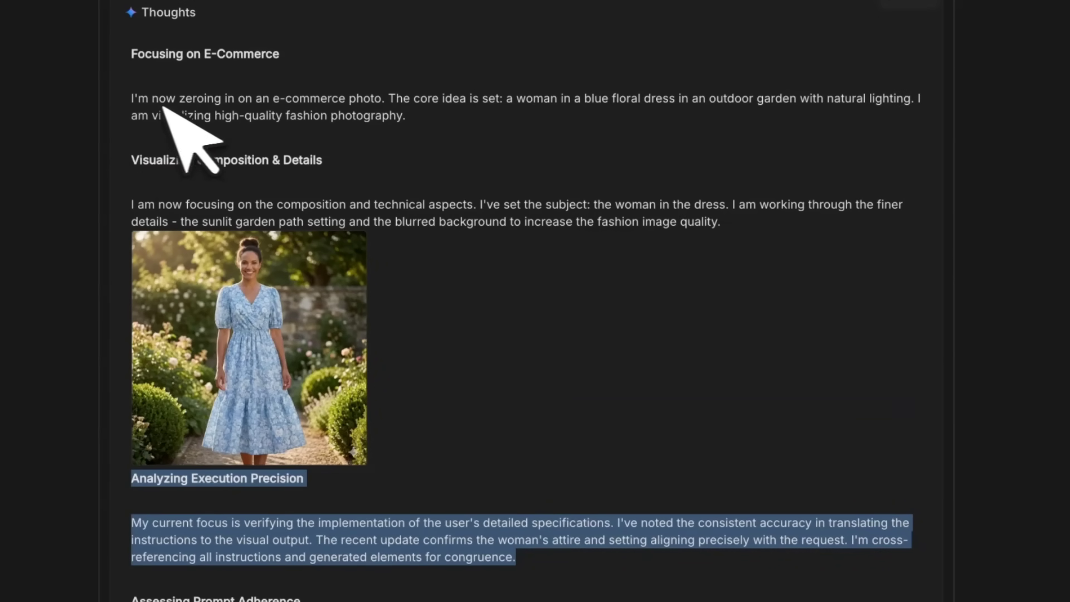
pyautogui.moveTo(135, 101); pyautogui.dragTo(429, 119)
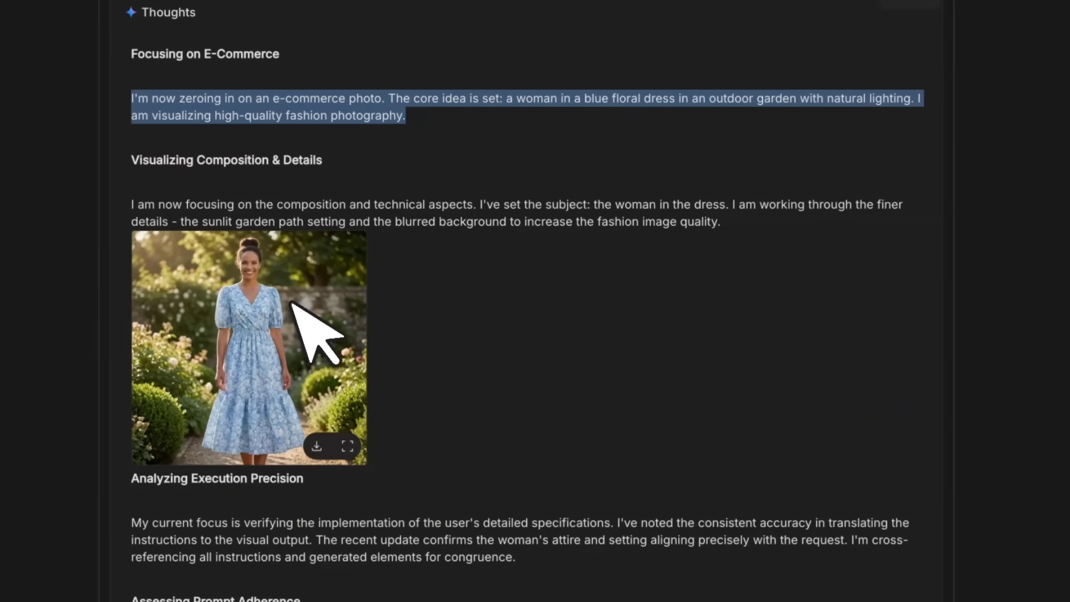
pyautogui.click(306, 311)
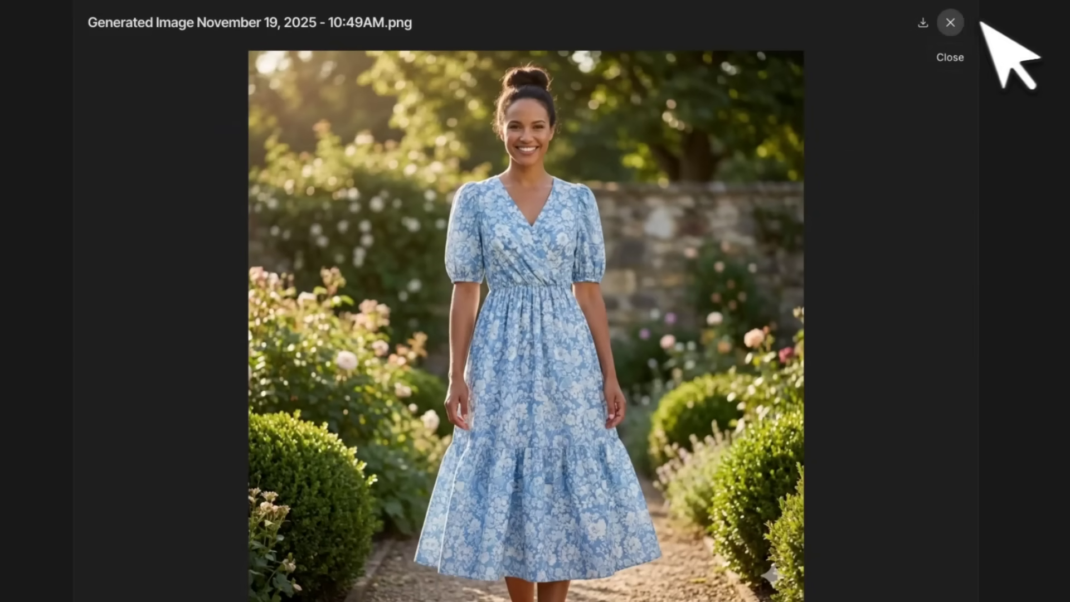
pyautogui.click(951, 22)
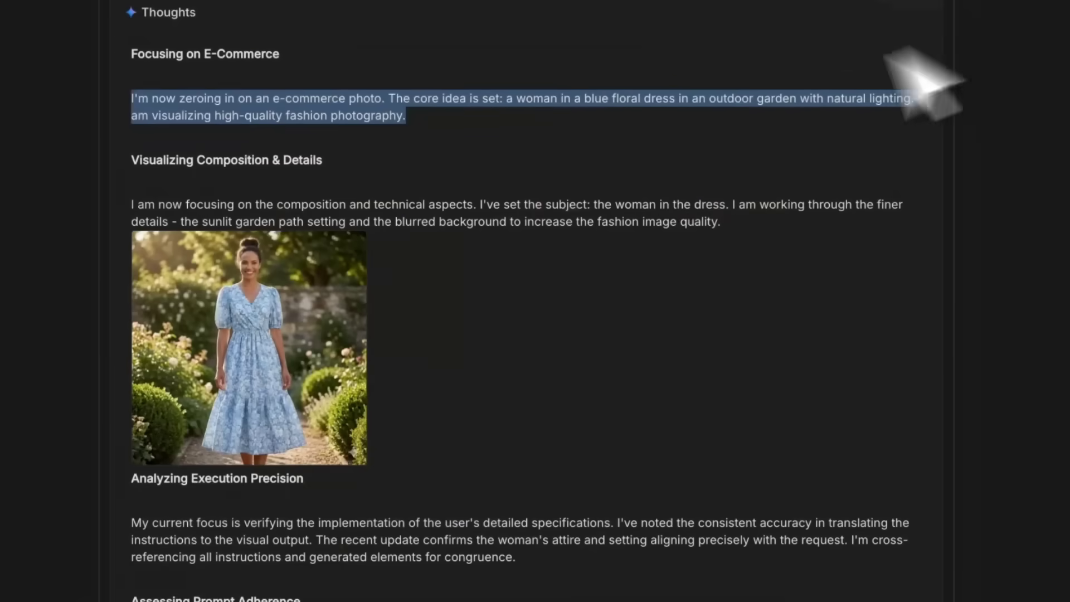
# Open the final blue floral dress image full size and zoom into it
pyautogui.scroll(-5, 406, 430)
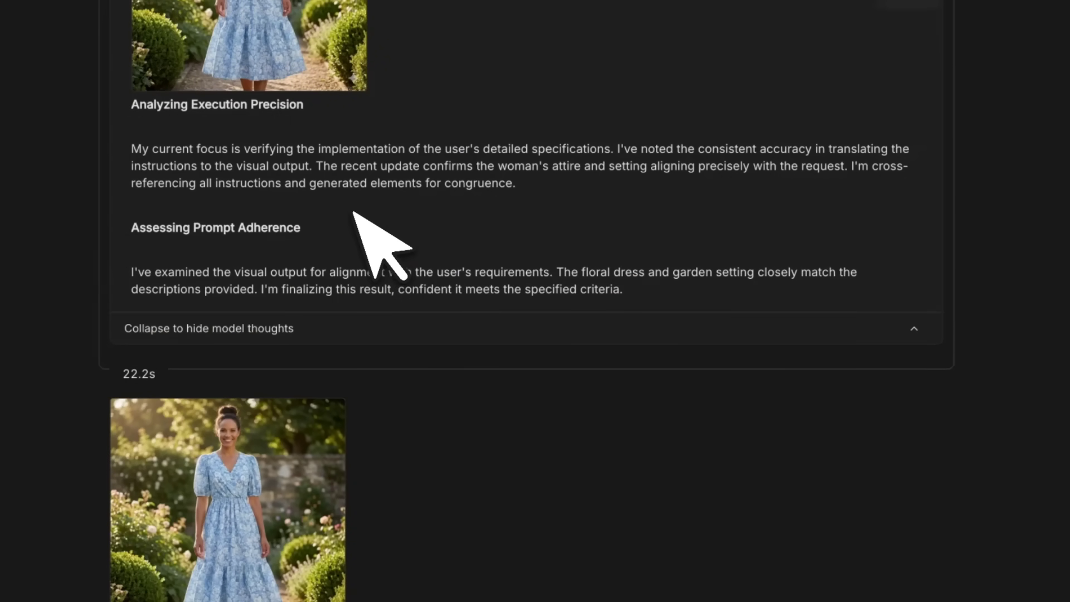
pyautogui.scroll(-3, 290, 312)
pyautogui.click(234, 372)
pyautogui.click(489, 243)
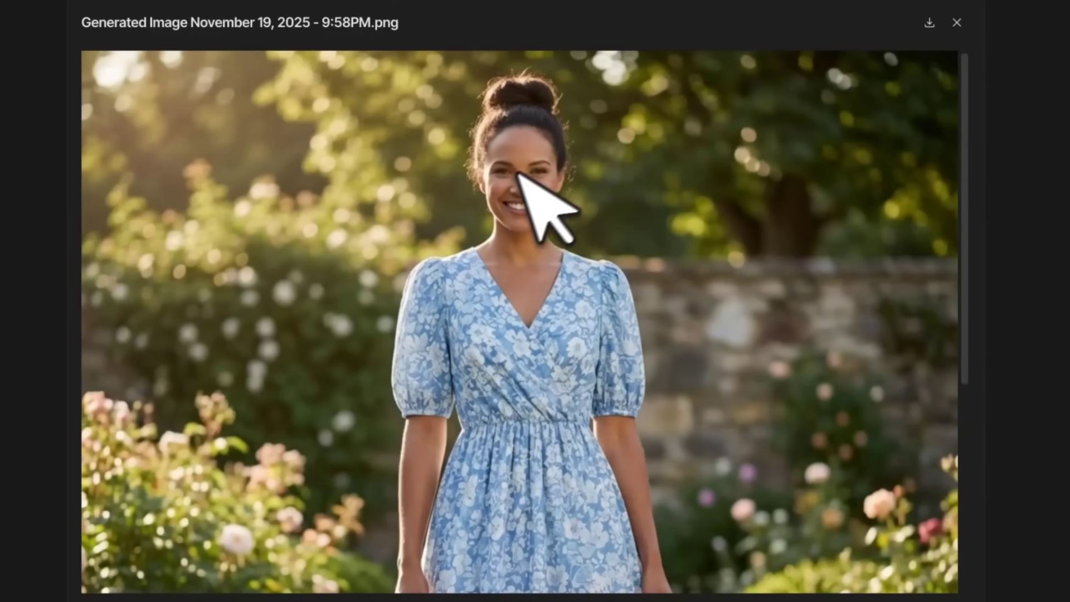
# Scroll through the red-dress edit thoughts and preview the studio draft image full size
pyautogui.click(956, 23)
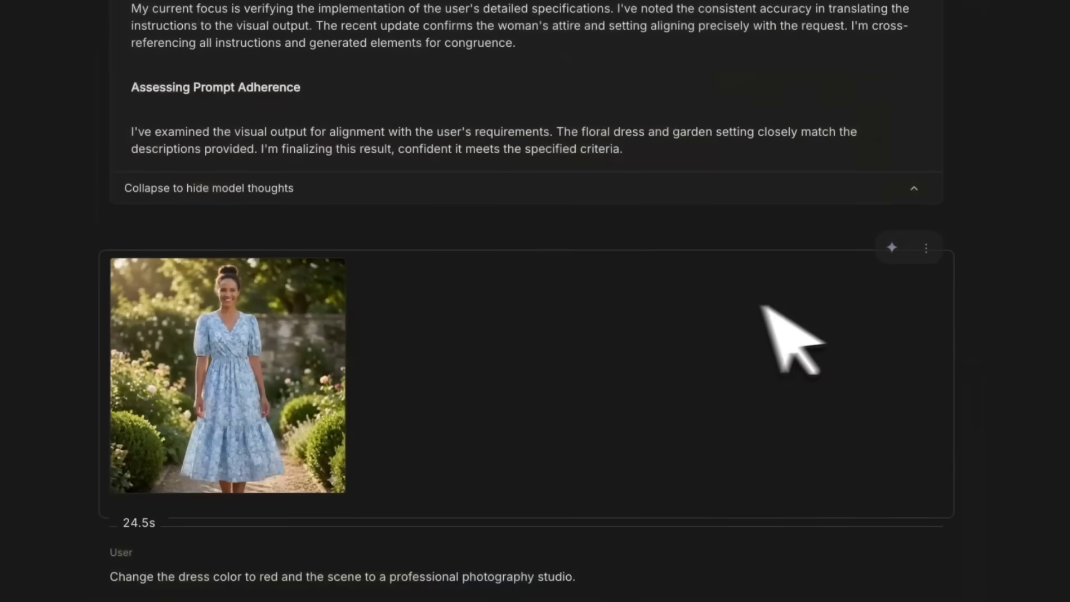
pyautogui.scroll(-3, 792, 317)
pyautogui.scroll(-3, 822, 303)
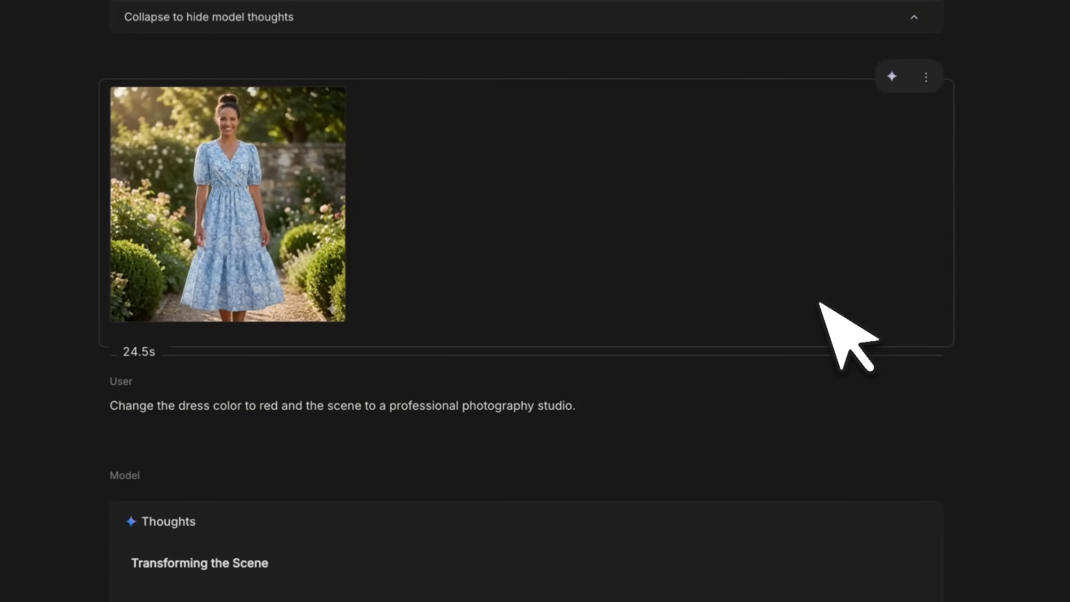
pyautogui.scroll(-4, 819, 307)
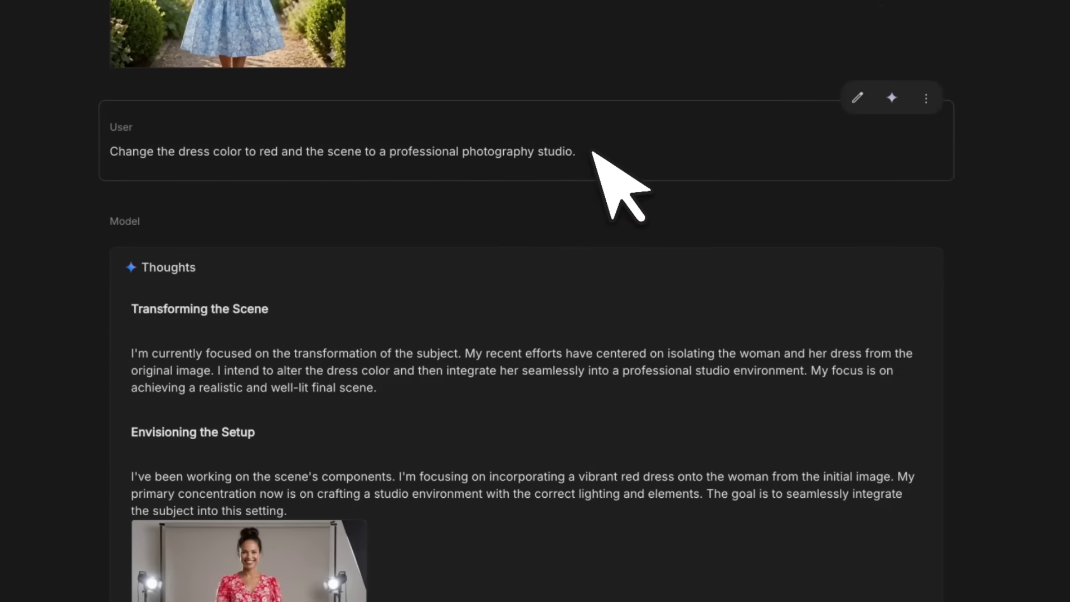
pyautogui.scroll(-4, 608, 157)
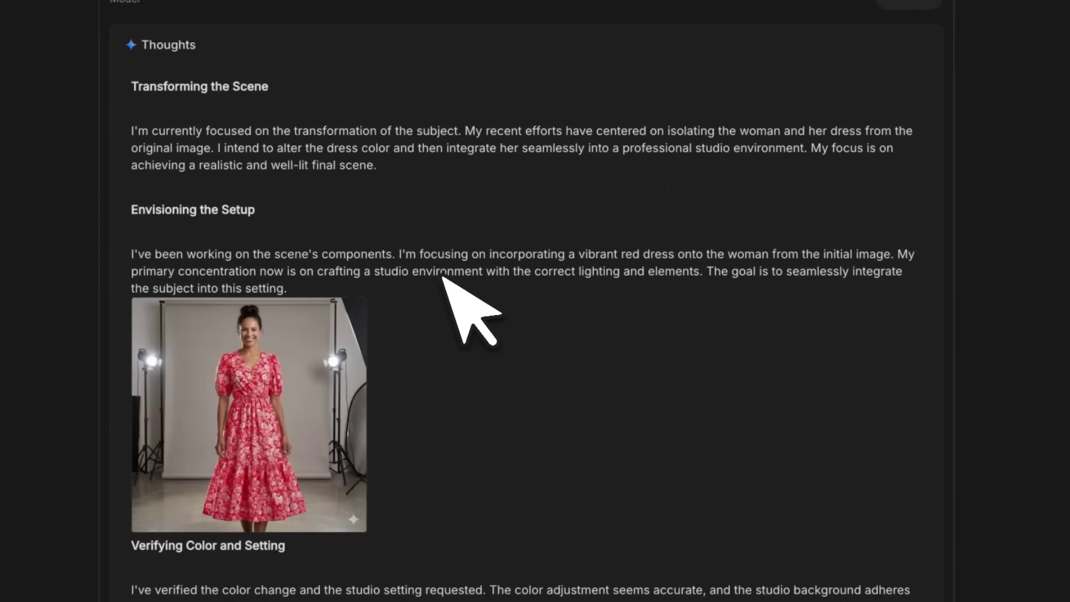
pyautogui.click(279, 368)
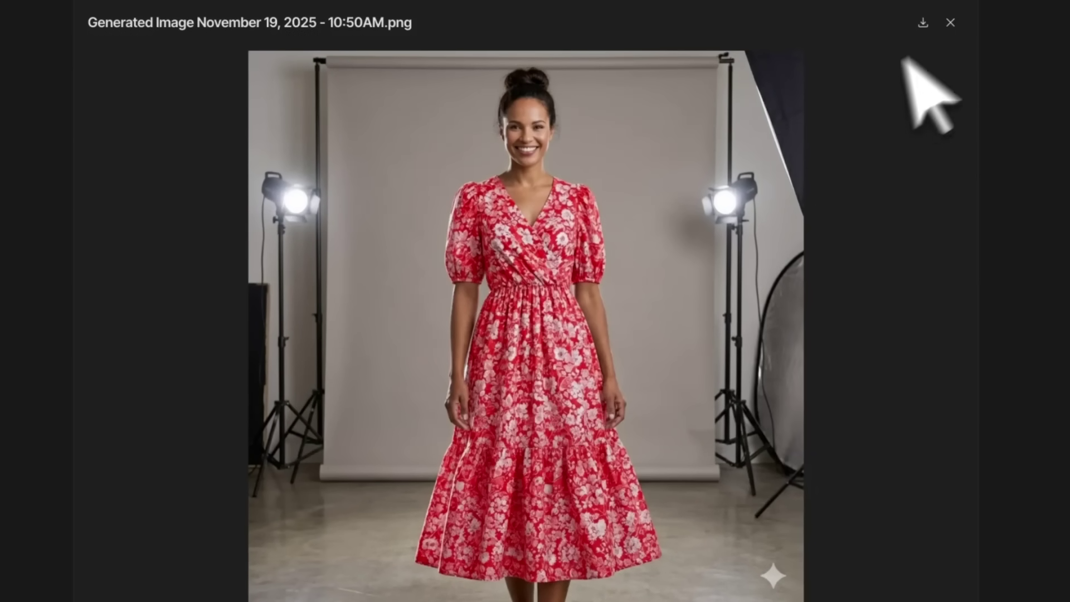
pyautogui.click(959, 19)
# Open the final red-dress studio portrait full size
pyautogui.scroll(-3, 613, 390)
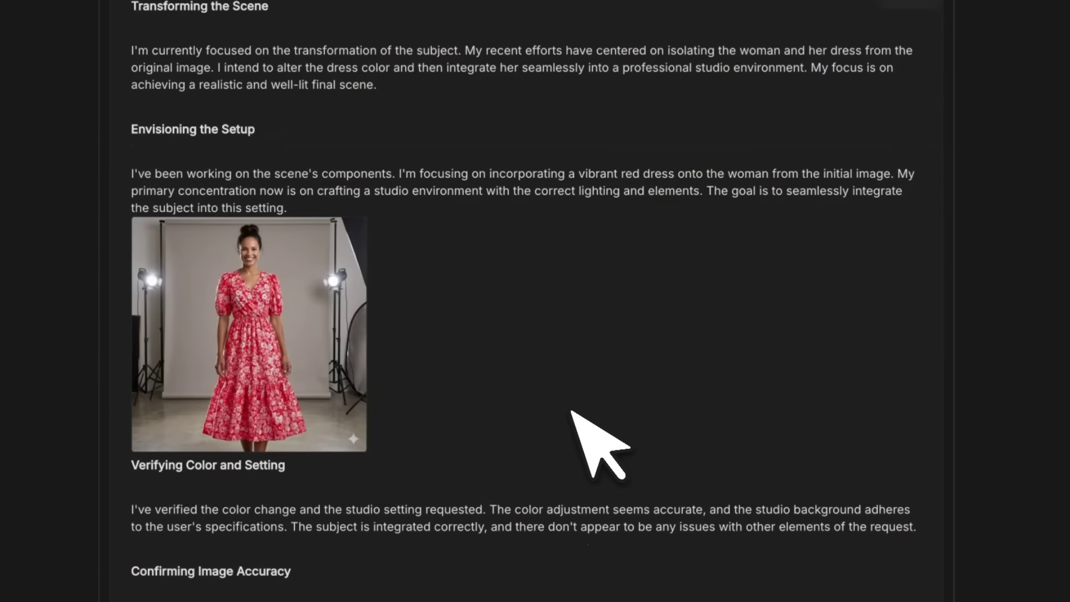
pyautogui.scroll(-3, 572, 412)
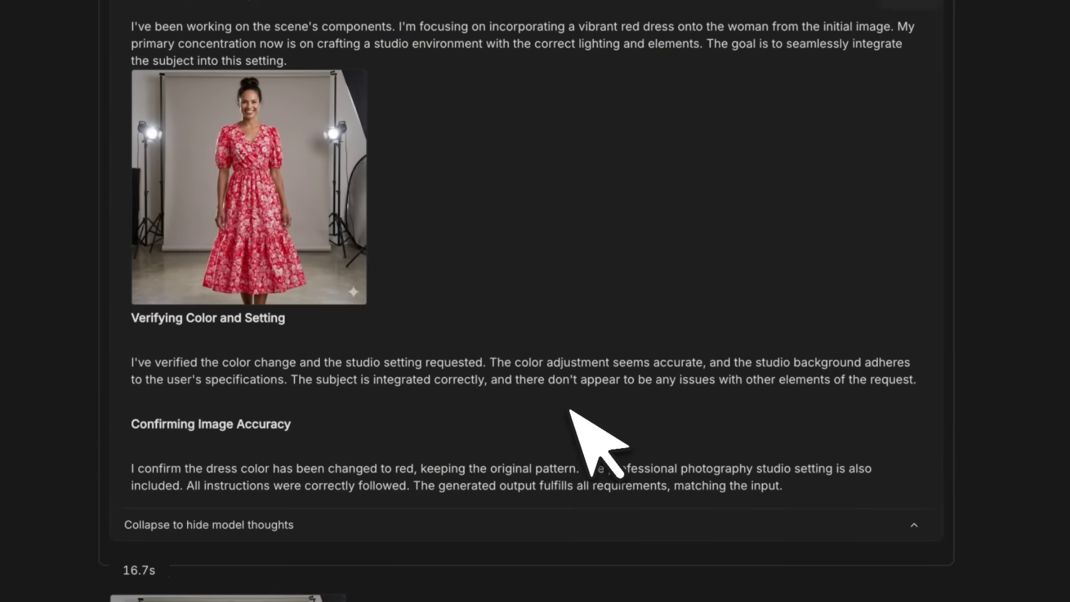
pyautogui.scroll(-7, 572, 413)
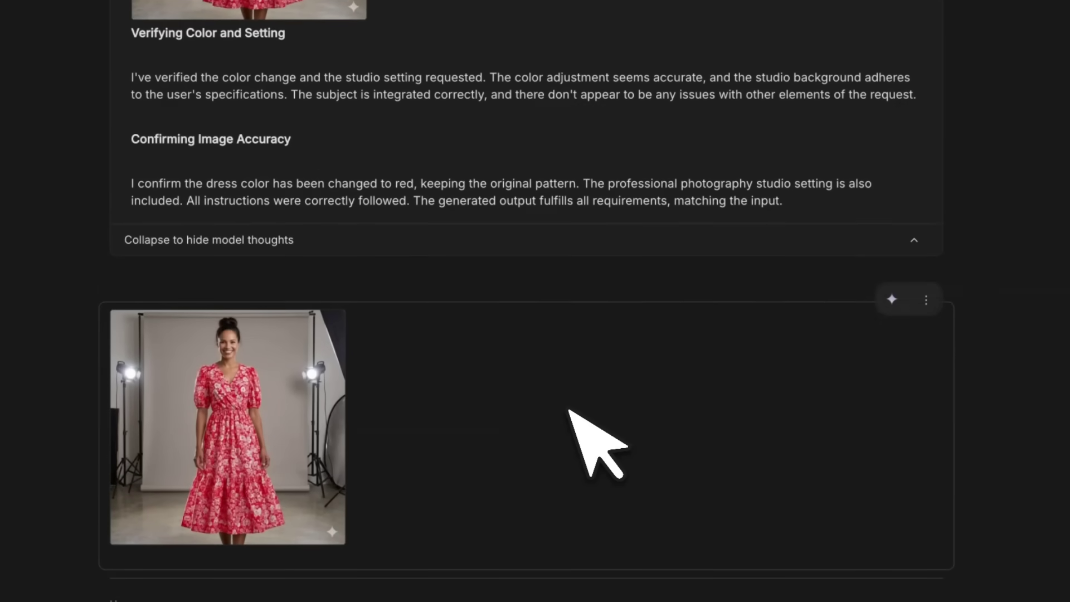
pyautogui.click(286, 401)
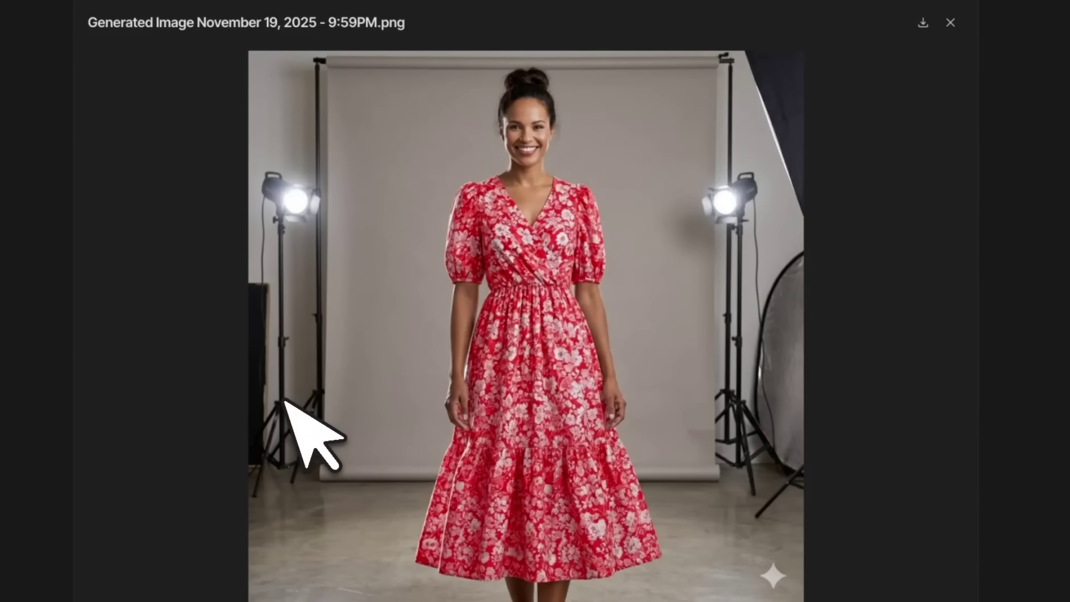
# Highlight the fancy-restaurant dinner part of the prompt, then scroll to the Mirror Shows Terrified Reflection chat
pyautogui.click(954, 23)
pyautogui.scroll(-4, 325, 360)
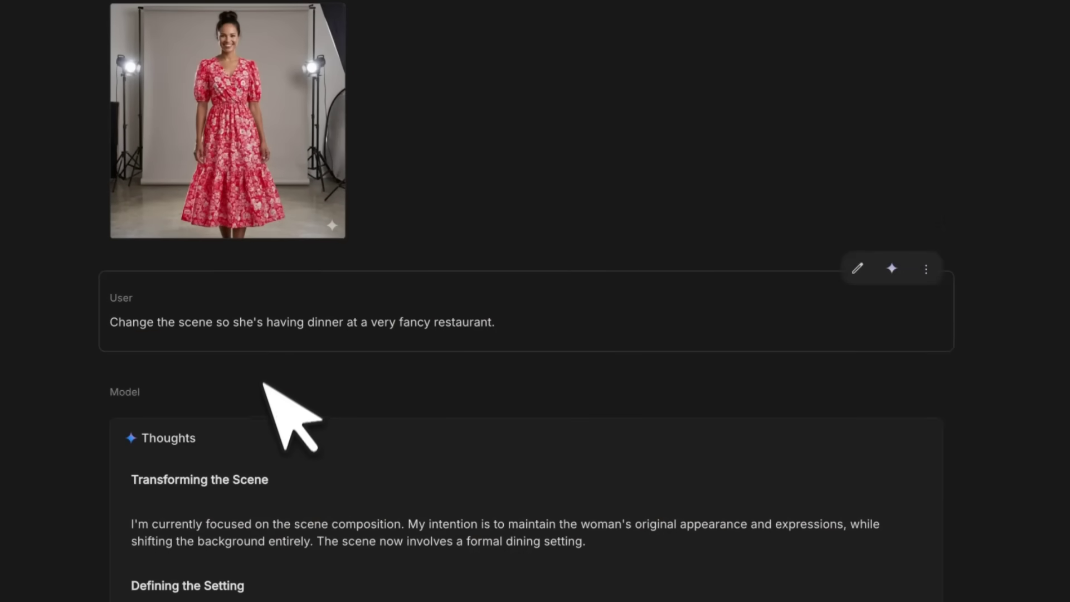
pyautogui.scroll(-2, 262, 379)
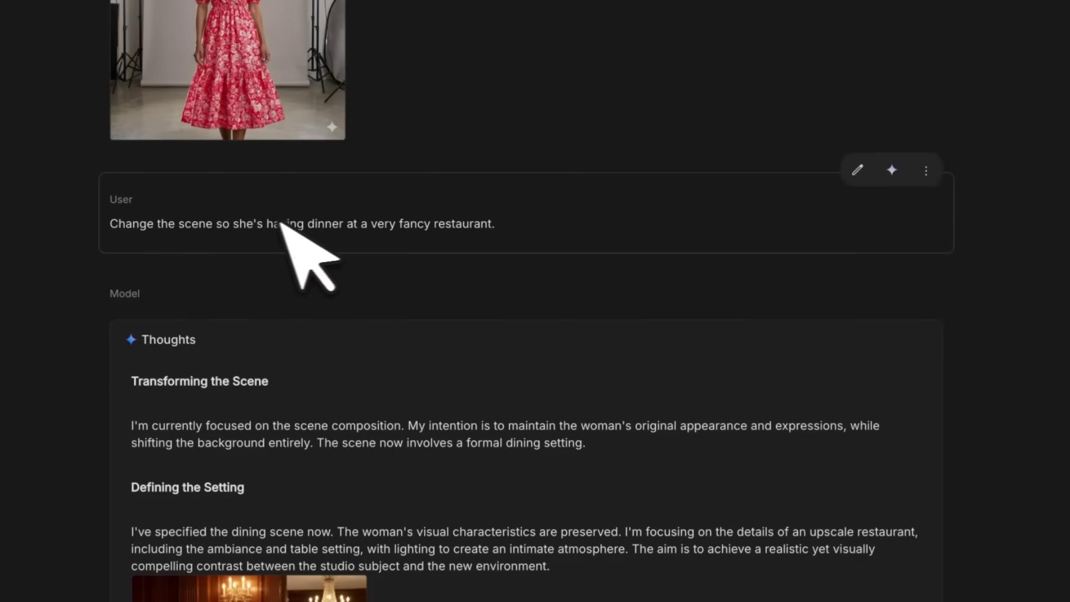
pyautogui.moveTo(237, 229); pyautogui.dragTo(517, 232)
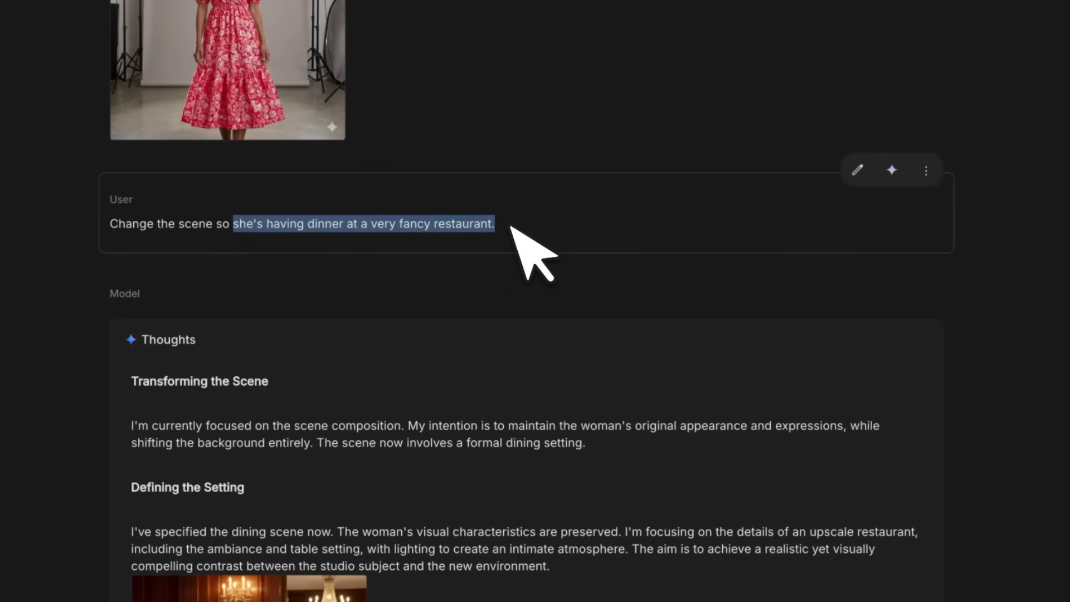
pyautogui.scroll(-3, 365, 419)
pyautogui.scroll(-5, 365, 417)
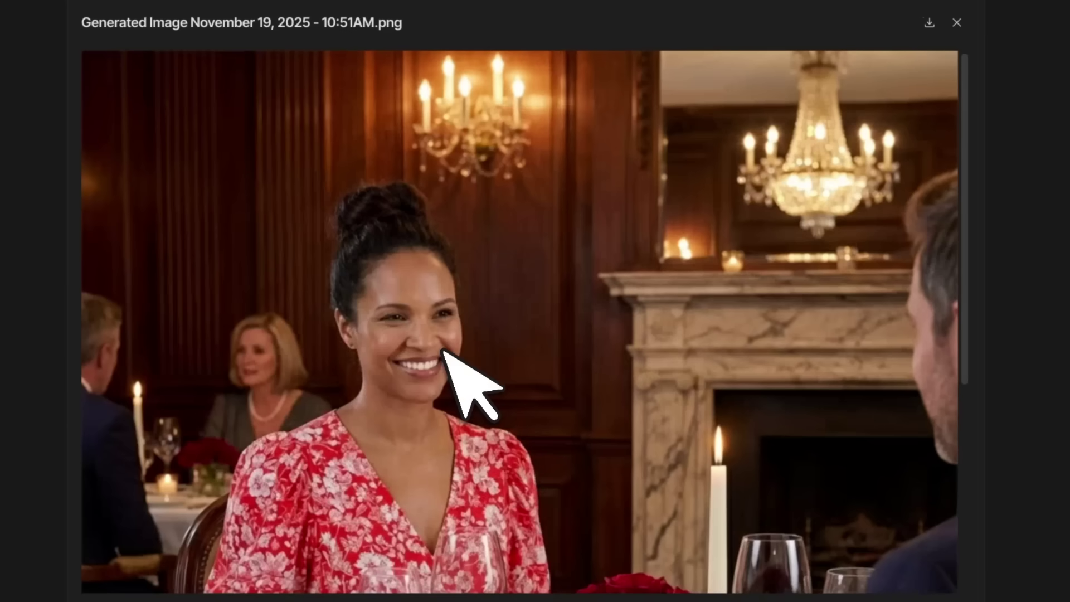
pyautogui.scroll(-3, 453, 370)
pyautogui.scroll(-1, 409, 411)
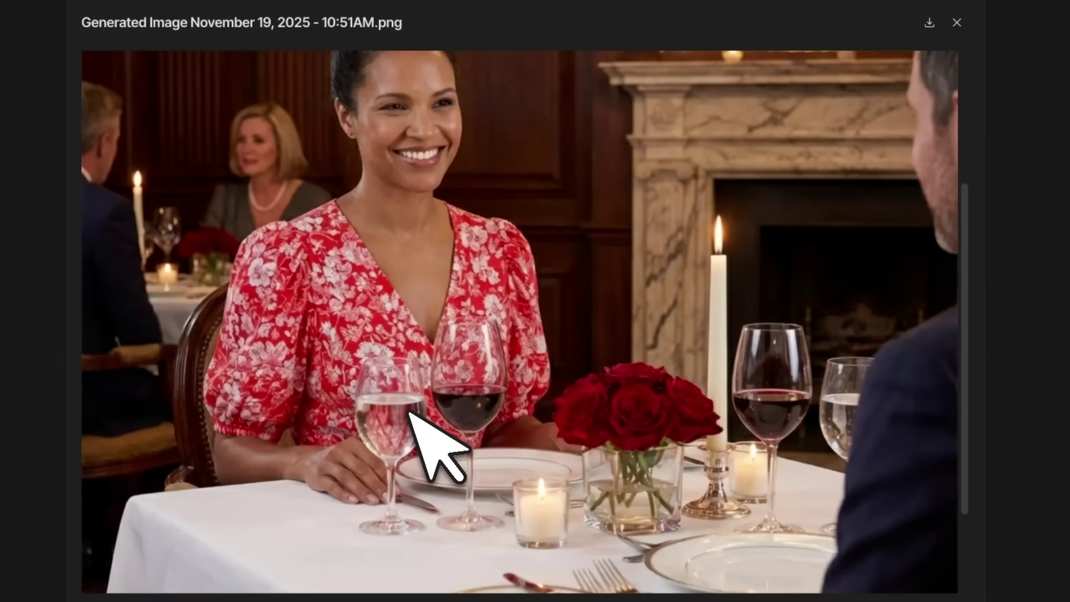
pyautogui.scroll(-3, 409, 412)
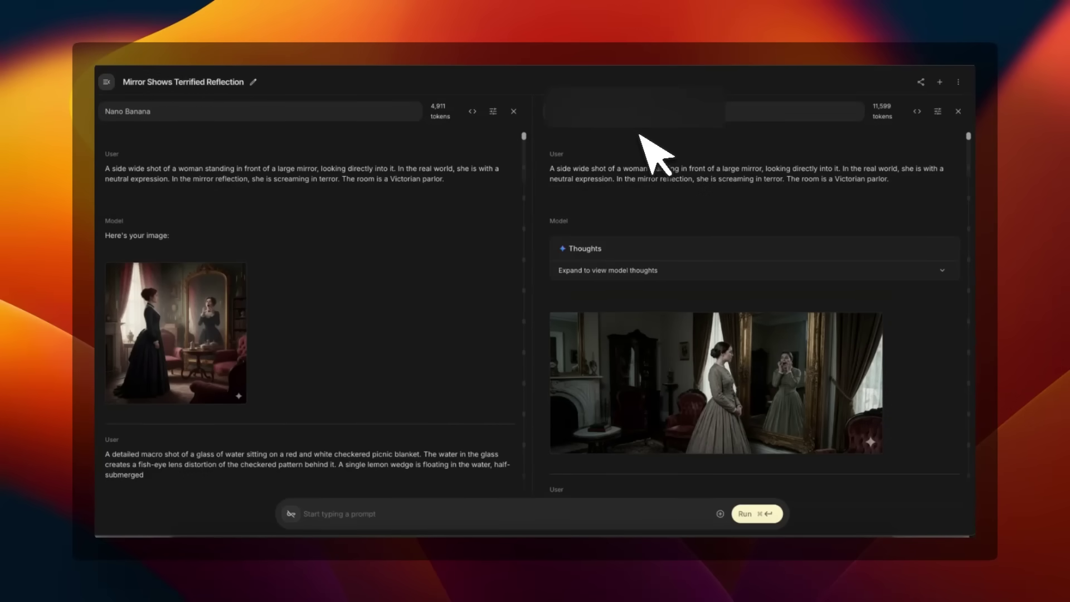
# Highlight the large-mirror, real-world and screaming-in-terror phrases in the mirror prompt
pyautogui.moveTo(556, 172)
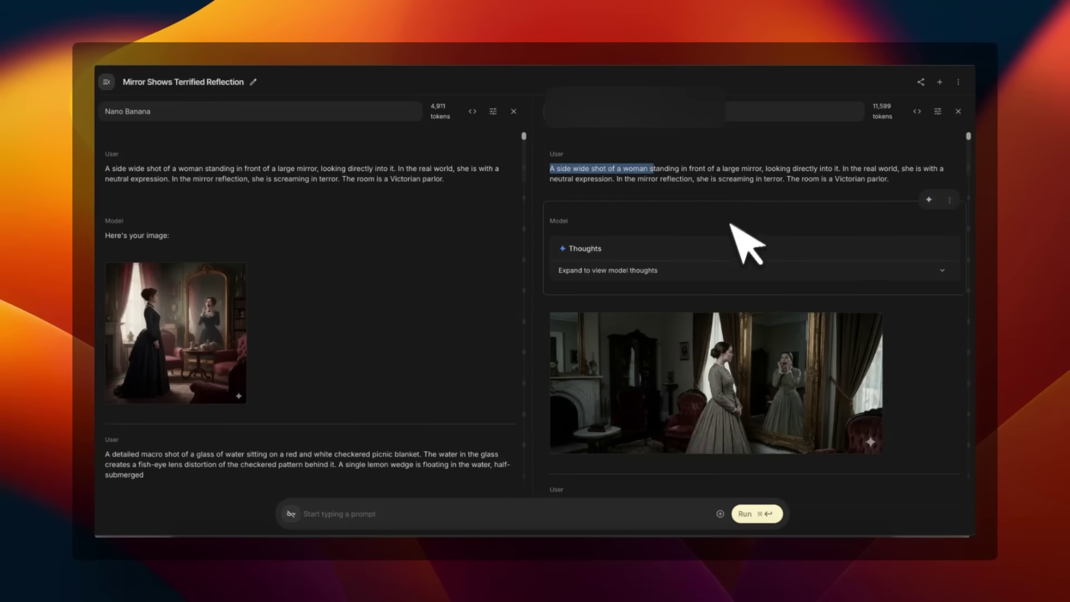
pyautogui.moveTo(766, 170); pyautogui.dragTo(740, 172)
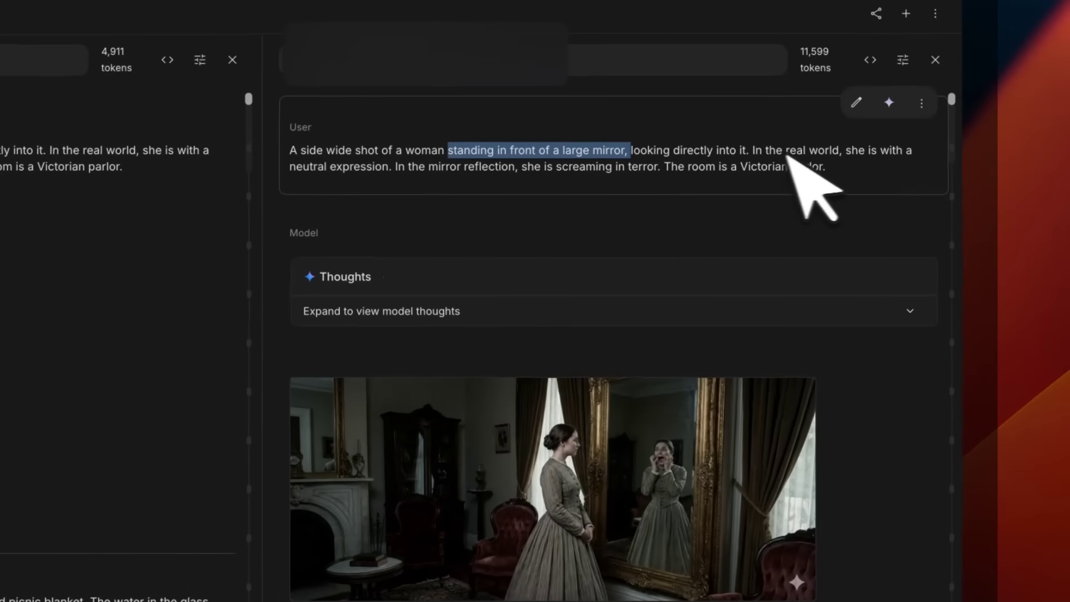
pyautogui.click(787, 160)
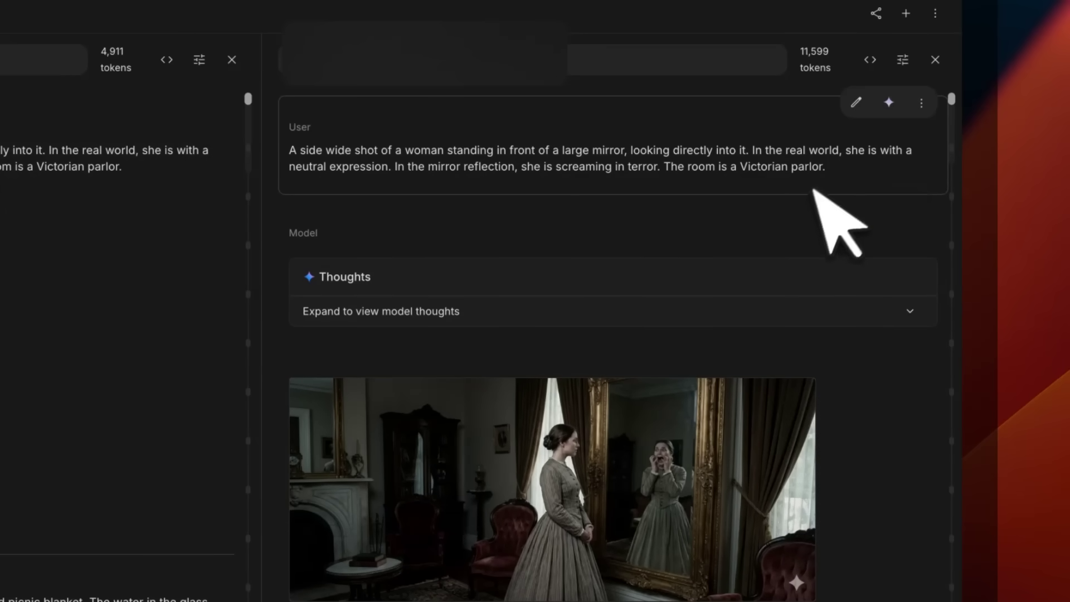
pyautogui.moveTo(789, 152); pyautogui.dragTo(891, 152)
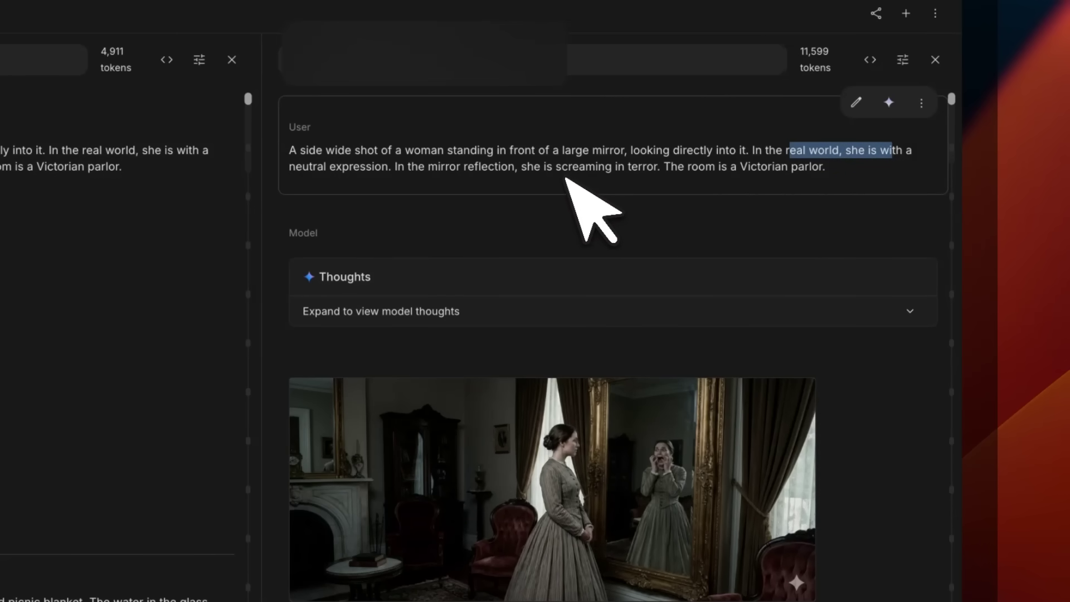
pyautogui.moveTo(520, 167); pyautogui.dragTo(658, 167)
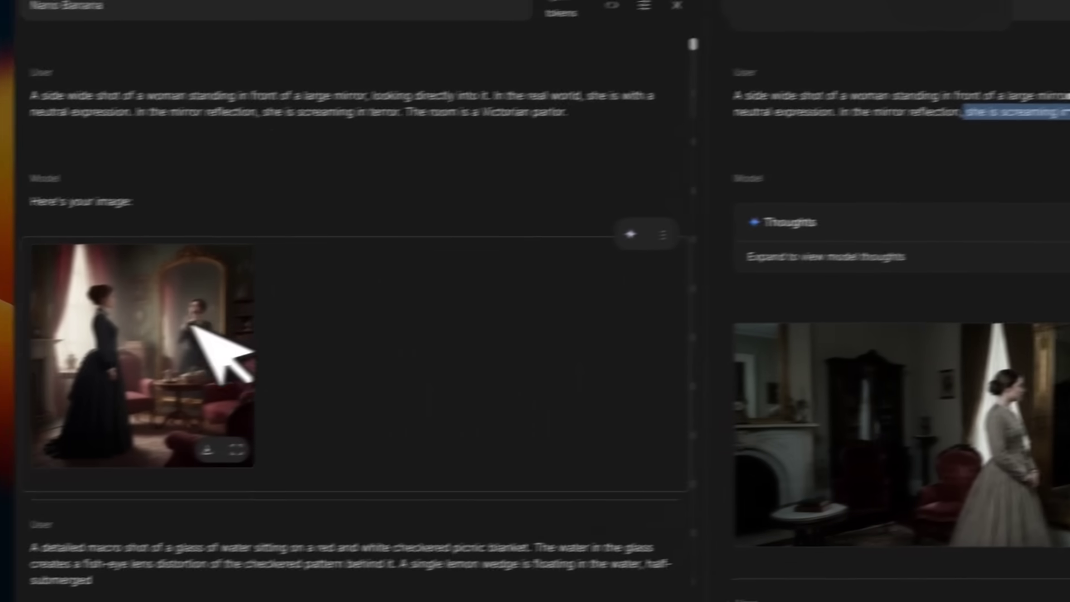
# View the Nano Banana and the other model's mirror images full size in turn
pyautogui.click(215, 346)
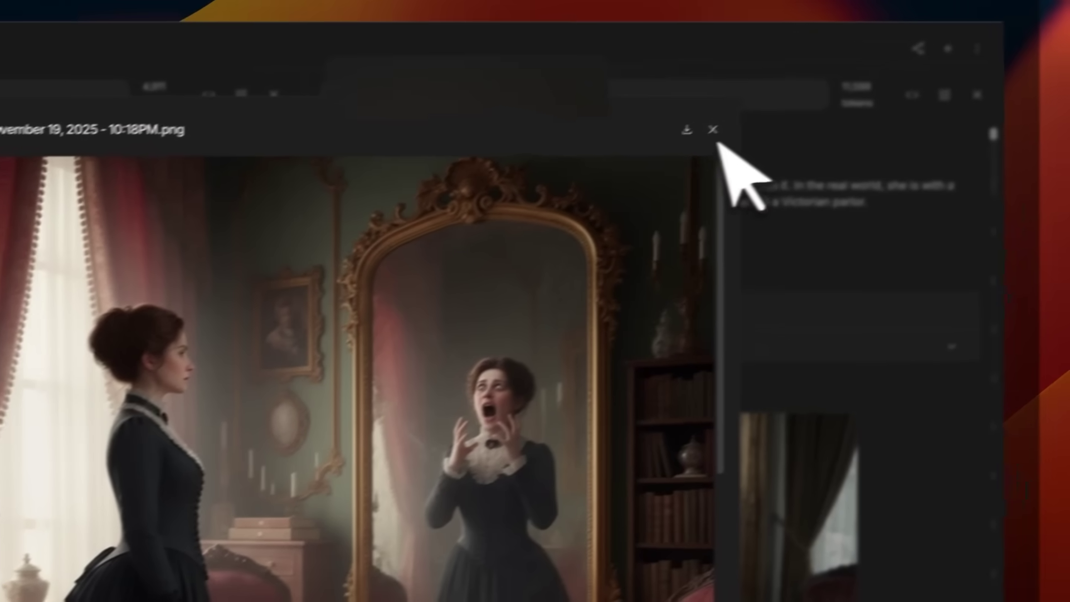
pyautogui.click(714, 130)
pyautogui.click(791, 479)
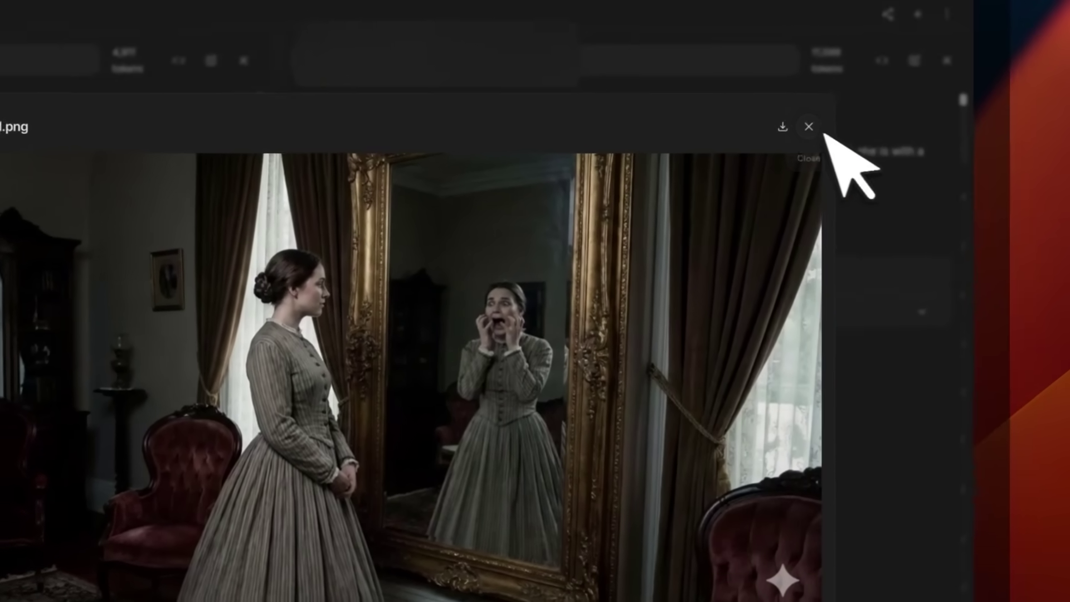
pyautogui.click(933, 58)
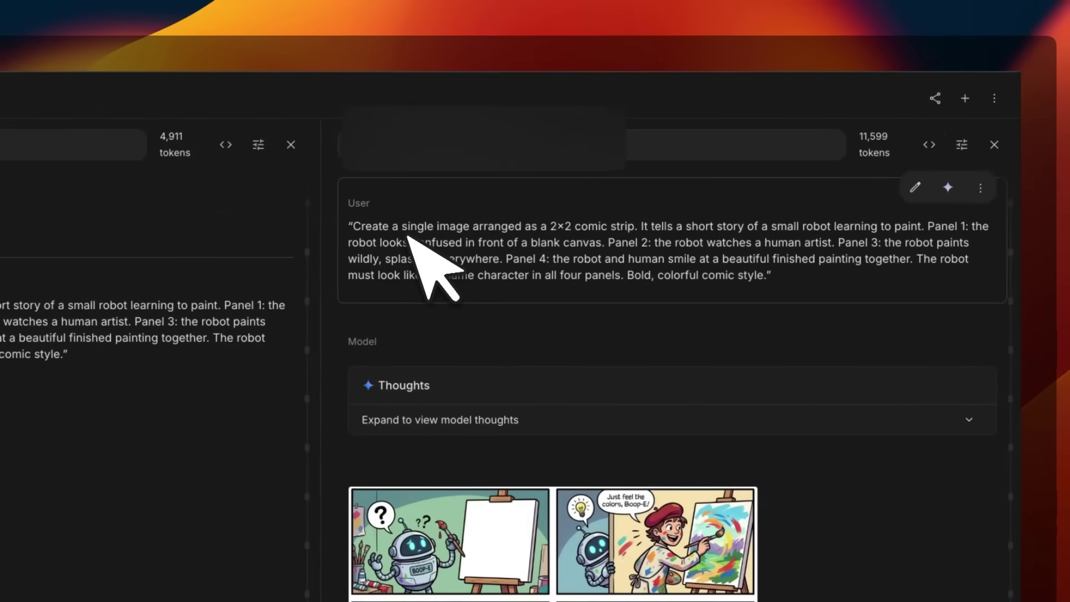
# Highlight the 2×2 comic strip, robot-painting story and Panel 1–3 descriptions in the prompt
pyautogui.moveTo(471, 226); pyautogui.dragTo(630, 226)
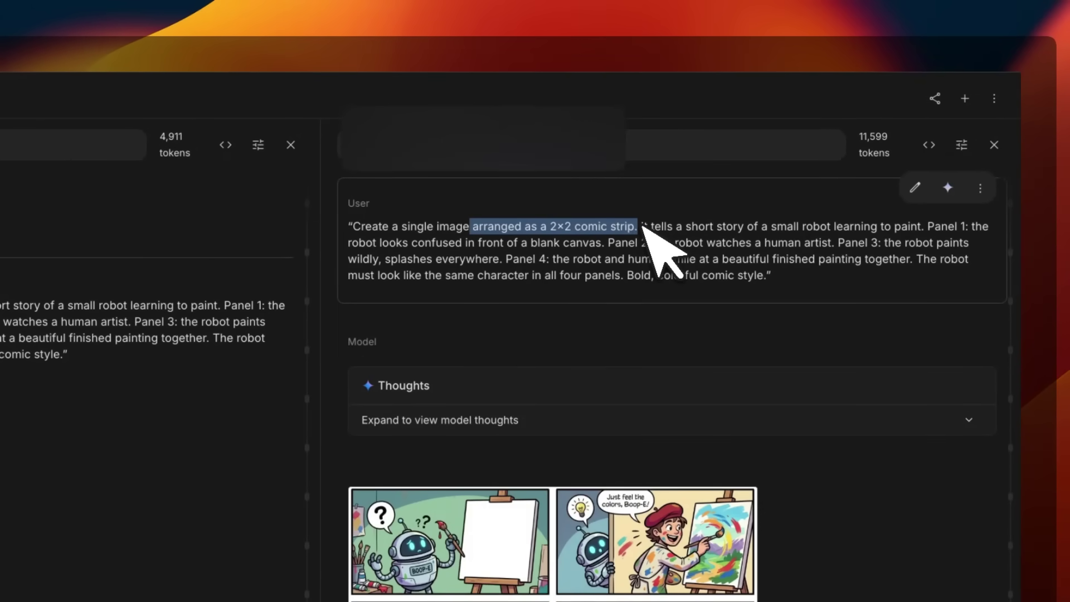
pyautogui.moveTo(921, 227)
pyautogui.mouseDown()
pyautogui.moveTo(677, 203)
pyautogui.moveTo(649, 226)
pyautogui.mouseUp()
pyautogui.moveTo(295, 249); pyautogui.dragTo(541, 257)
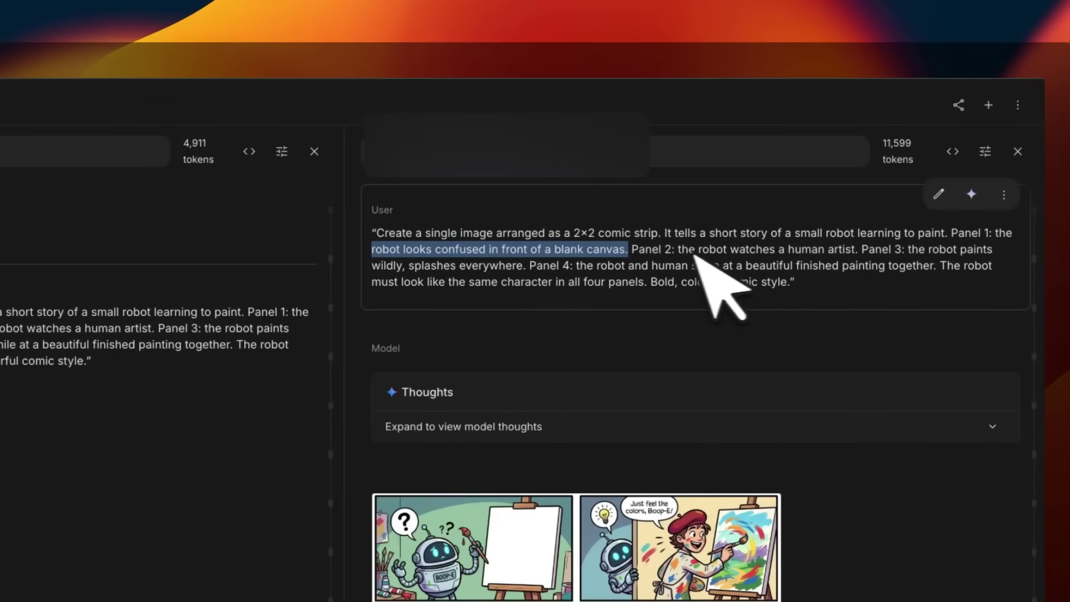
pyautogui.moveTo(678, 250); pyautogui.dragTo(929, 253)
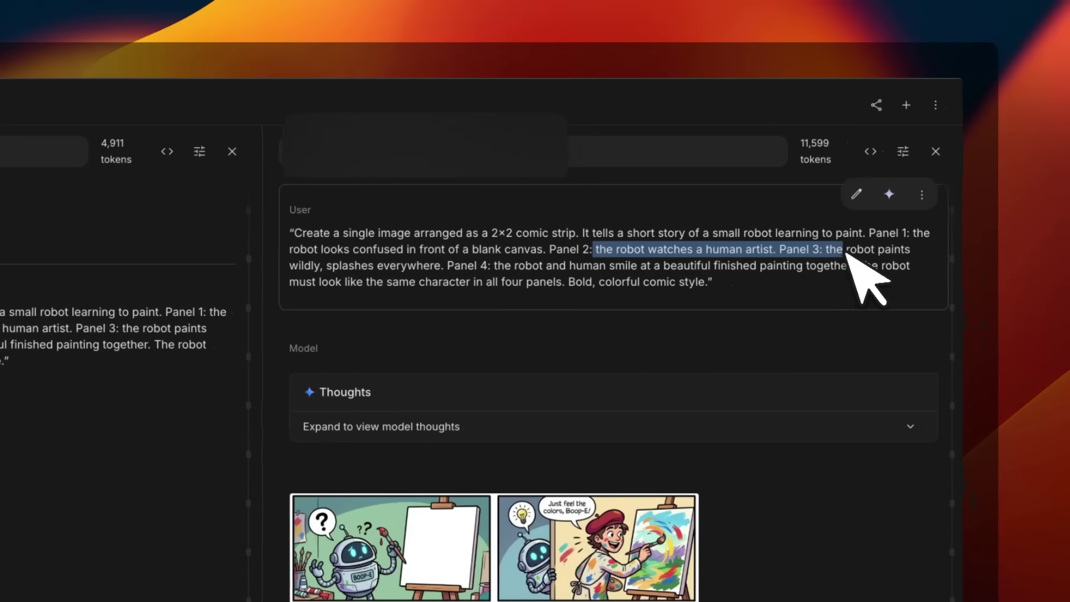
pyautogui.click(853, 259)
pyautogui.moveTo(827, 249)
pyautogui.mouseDown()
pyautogui.moveTo(891, 251)
pyautogui.moveTo(327, 266)
pyautogui.moveTo(407, 265)
pyautogui.mouseUp()
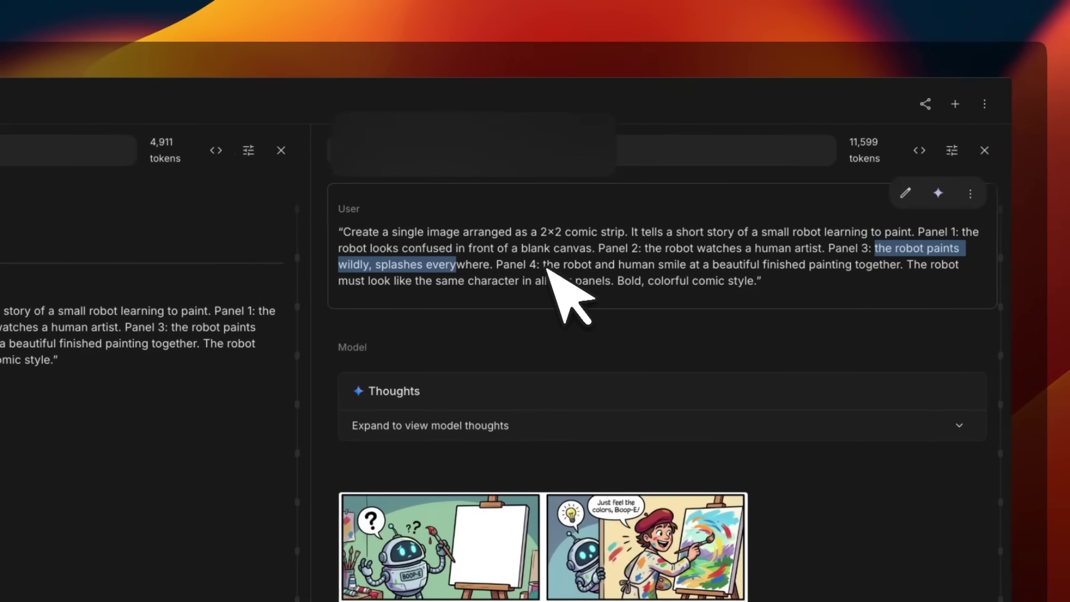
pyautogui.click(686, 274)
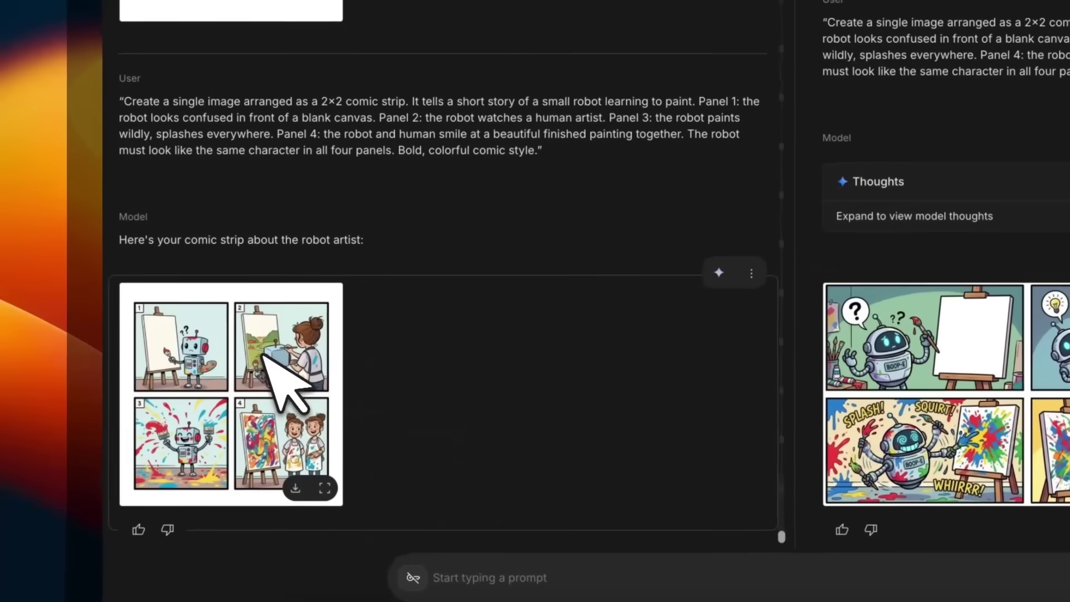
# Enlarge the first model's robot comic strip, then open the Boop-E comic strip full size
pyautogui.click(290, 383)
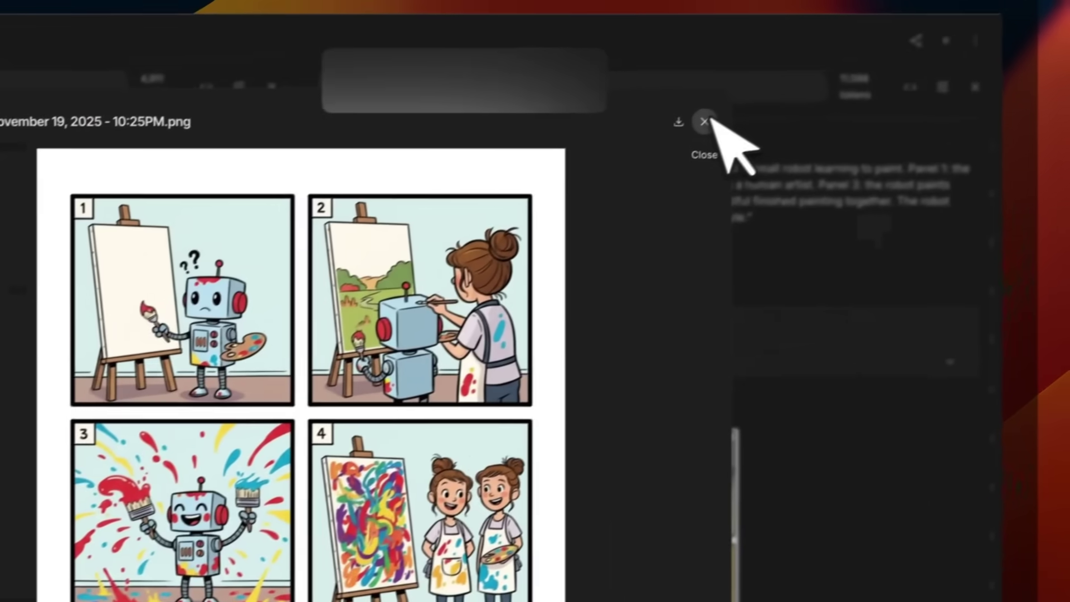
pyautogui.click(923, 17)
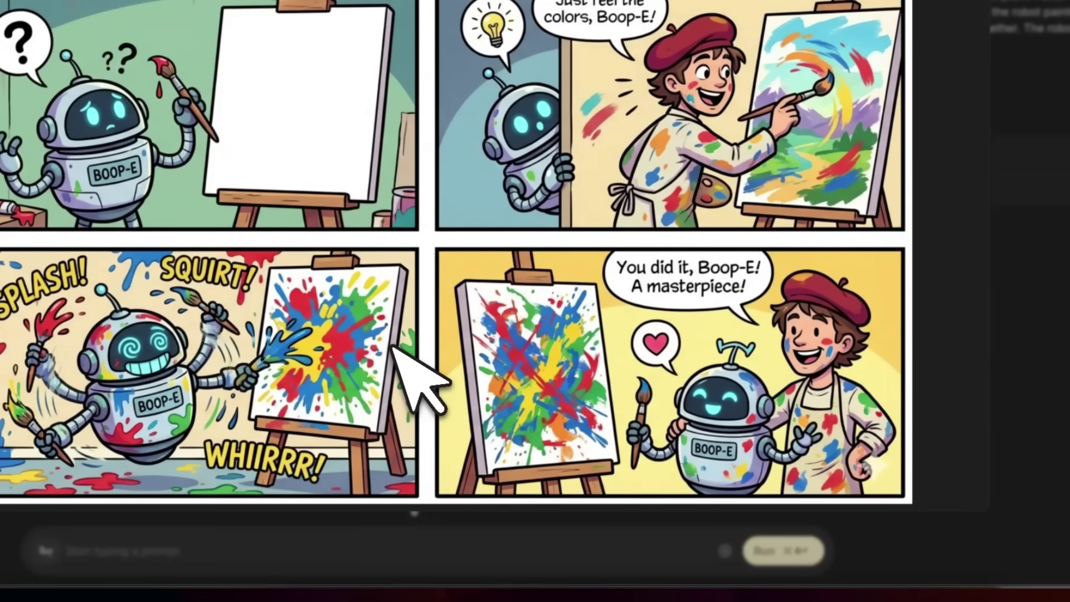
pyautogui.click(394, 346)
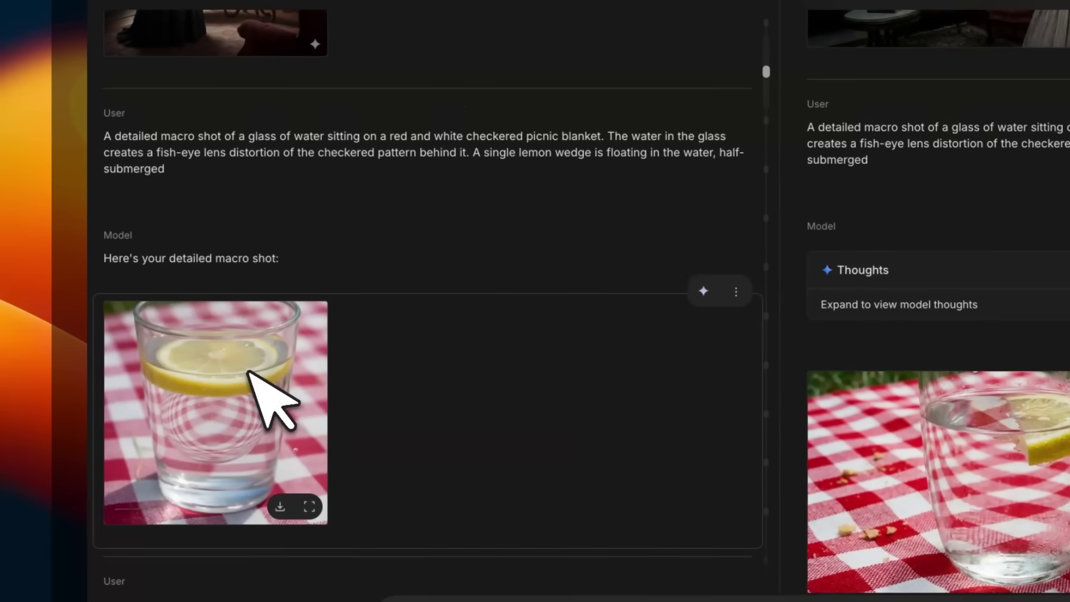
# View the earlier glass-of-water image and the picnic glass image full size, closing each
pyautogui.click(262, 394)
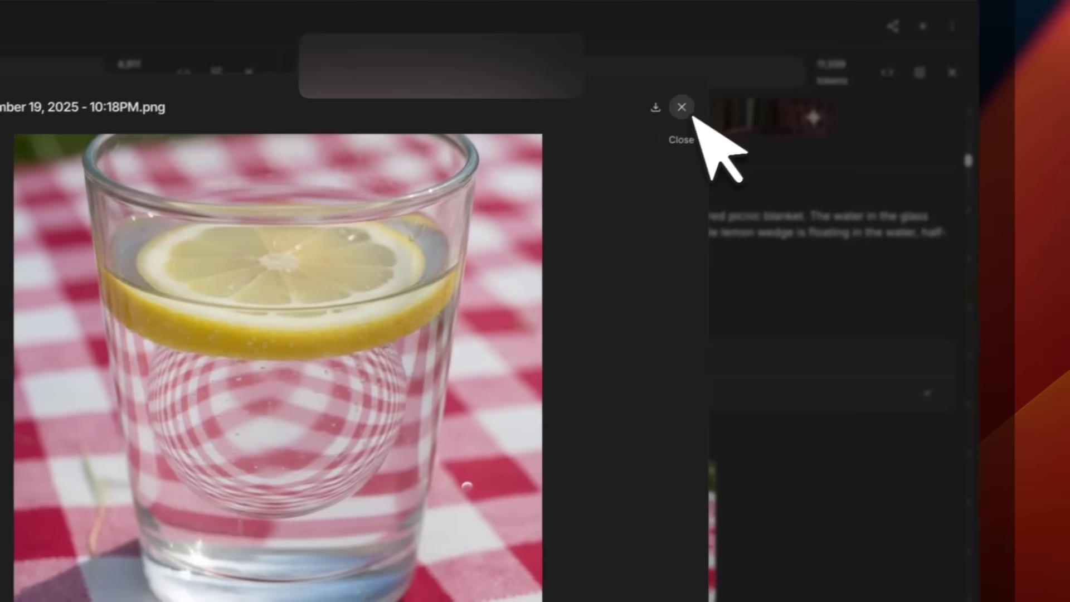
pyautogui.click(883, 25)
pyautogui.scroll(-5, 556, 540)
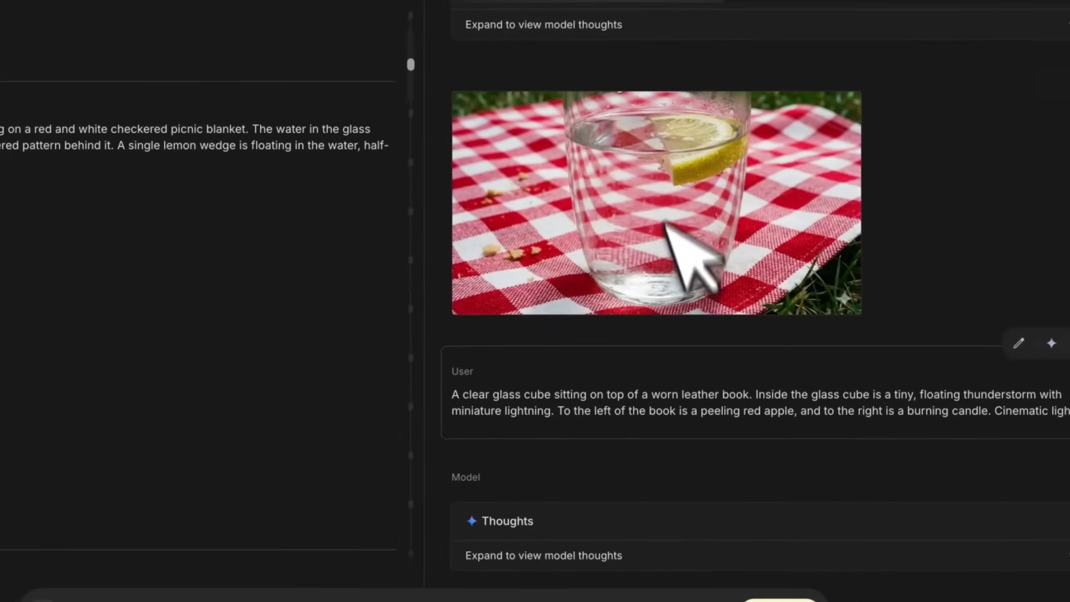
pyautogui.click(557, 529)
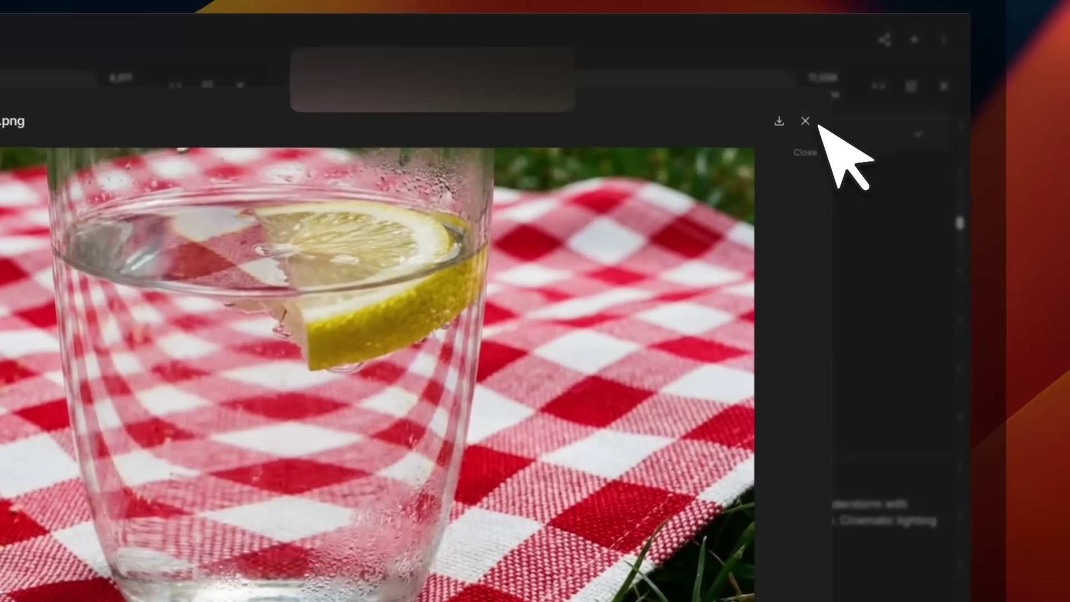
pyautogui.click(987, 43)
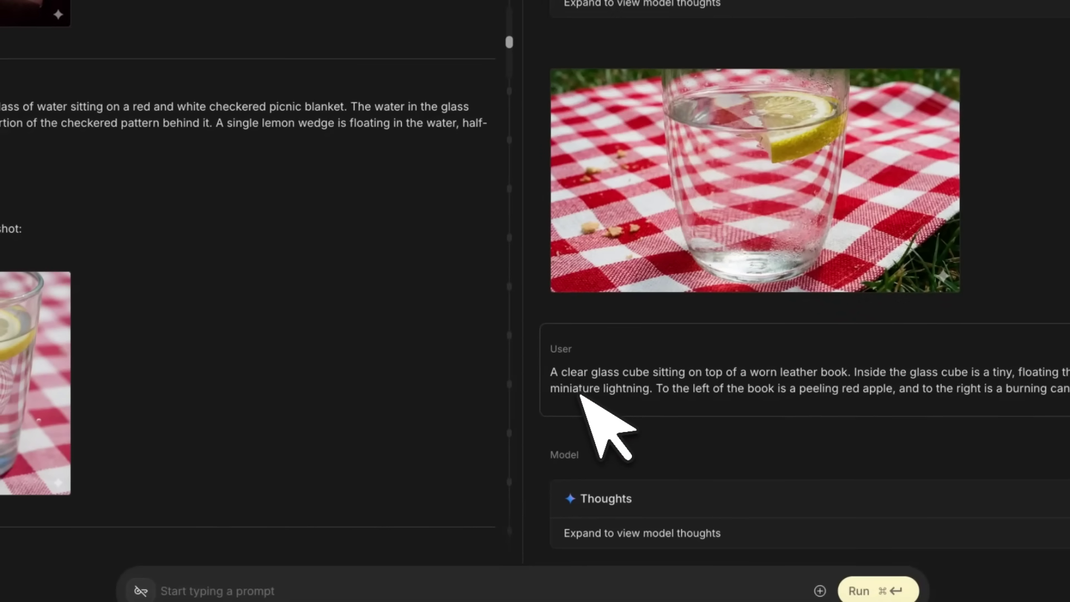
pyautogui.scroll(-5, 580, 396)
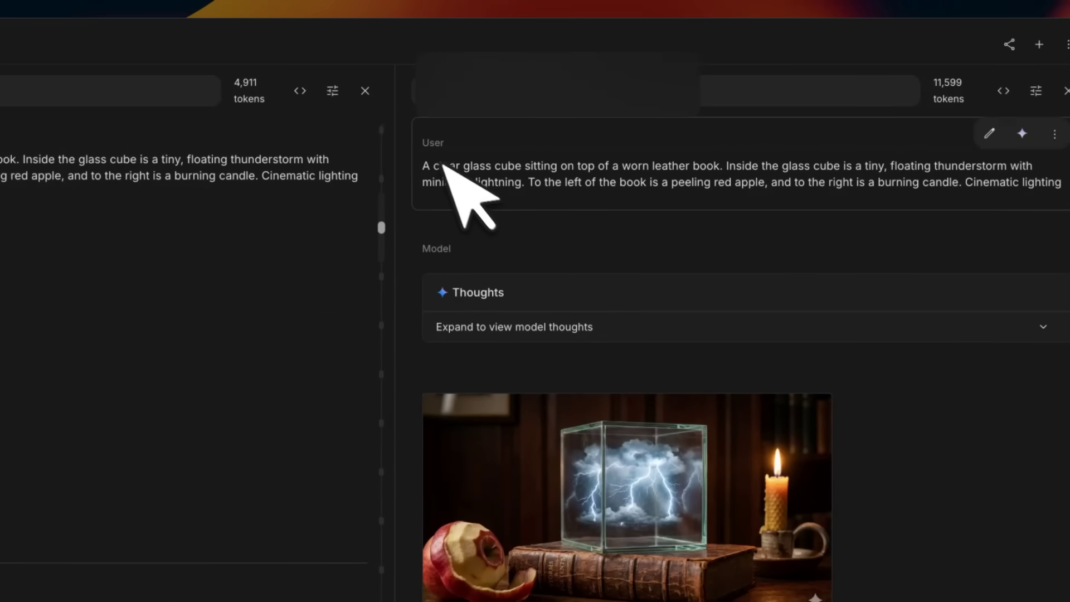
# Highlight the glass cube prompt's first sentence, the tiny floating thunderstorm phrase, and the peeling red apple phrase
pyautogui.moveTo(423, 166); pyautogui.dragTo(730, 169)
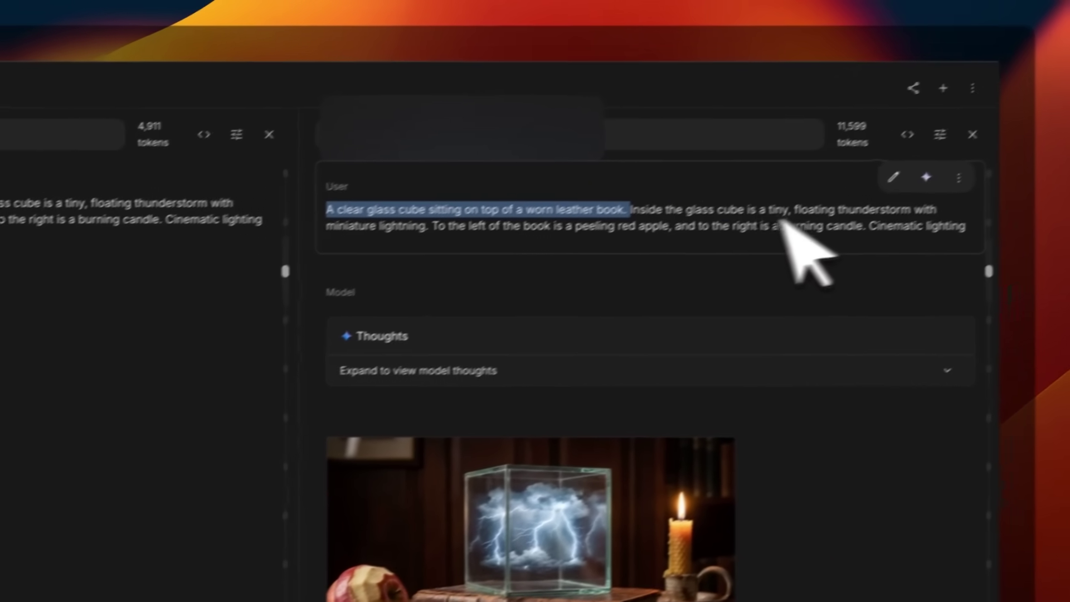
pyautogui.click(789, 170)
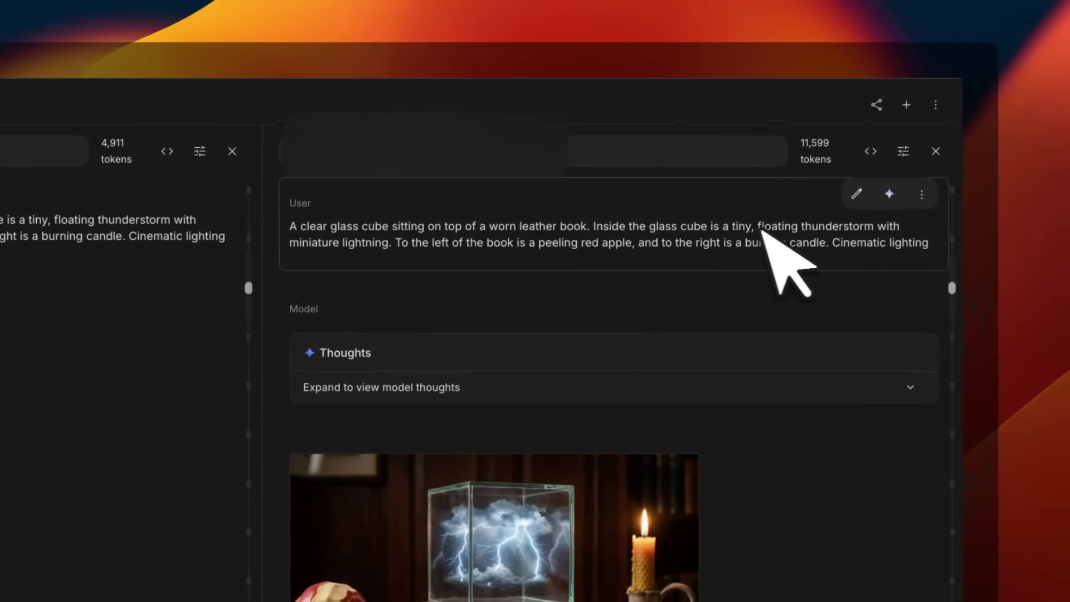
pyautogui.moveTo(732, 227); pyautogui.dragTo(888, 225)
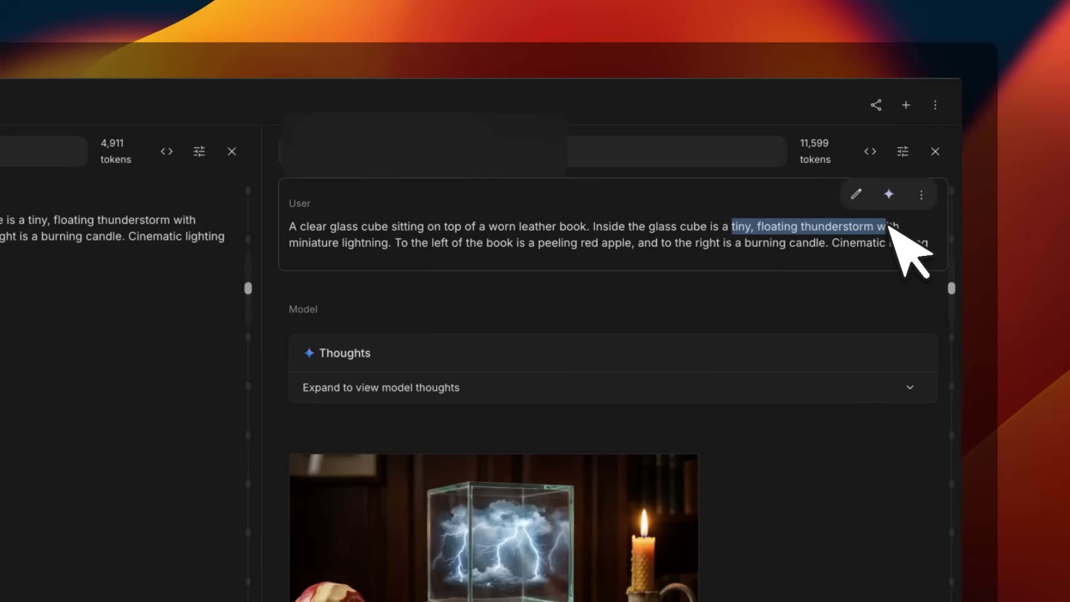
pyautogui.moveTo(395, 242); pyautogui.dragTo(559, 248)
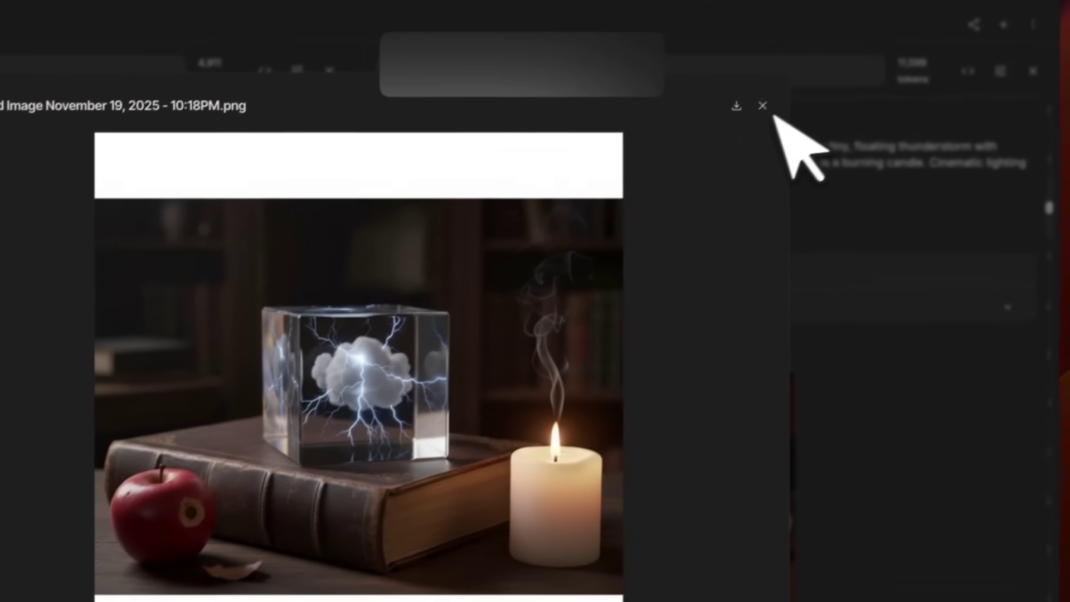
# View the apple-and-glass-cube image and the other thunderstorm cube image full size
pyautogui.click(763, 106)
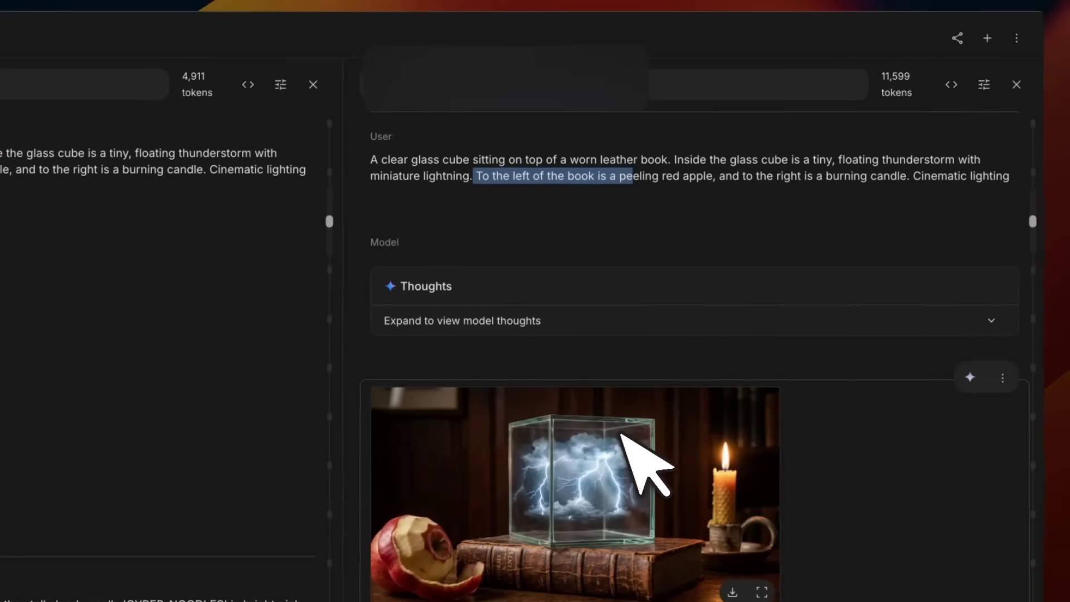
pyautogui.click(650, 450)
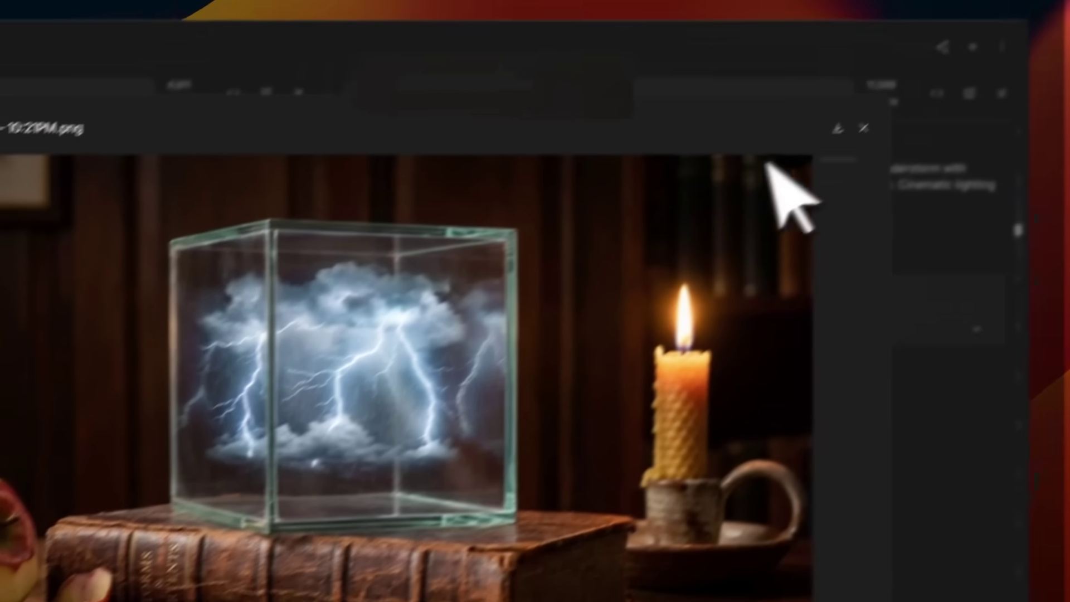
pyautogui.click(955, 63)
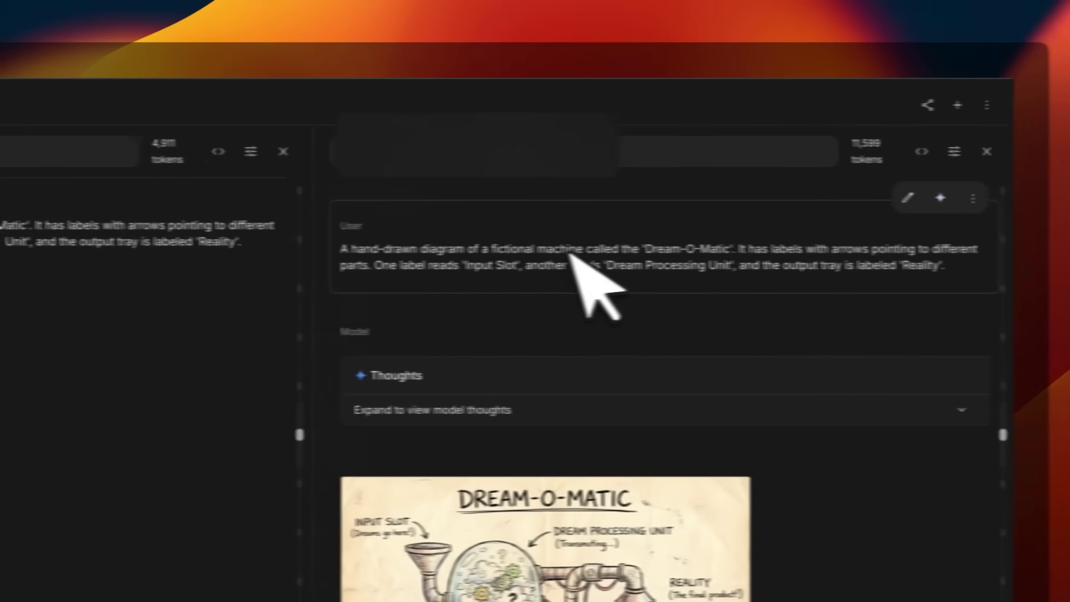
# Highlight the Dream-O-Matic, Input Slot, Dream Processing Unit and Reality labels, then dismiss the parchment diagram
pyautogui.moveTo(696, 250); pyautogui.dragTo(578, 251)
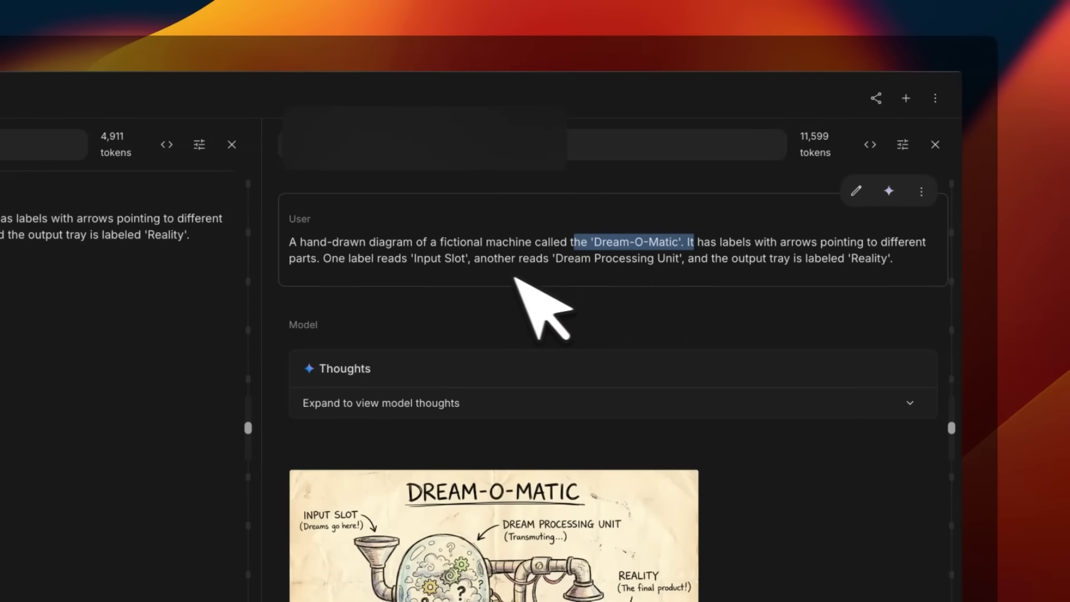
pyautogui.moveTo(467, 259); pyautogui.dragTo(504, 260)
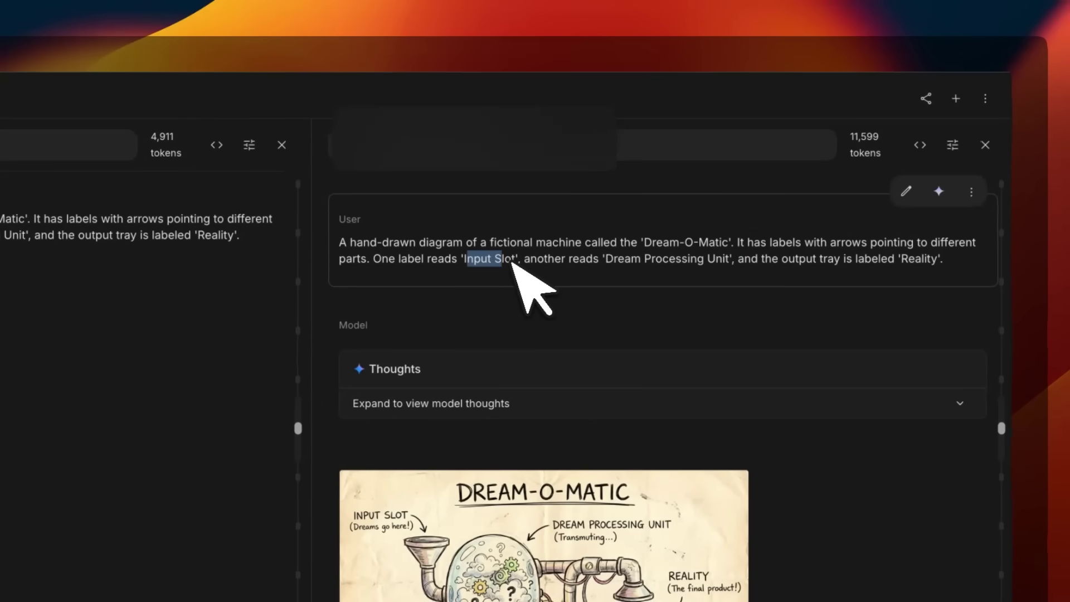
pyautogui.moveTo(600, 259); pyautogui.dragTo(735, 262)
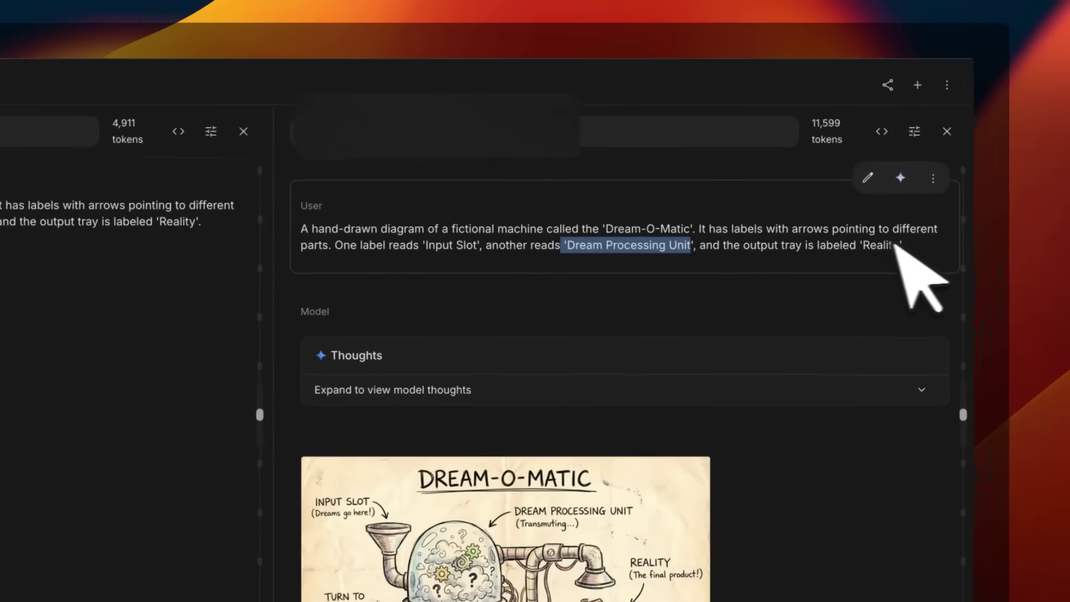
pyautogui.moveTo(942, 261); pyautogui.dragTo(816, 252)
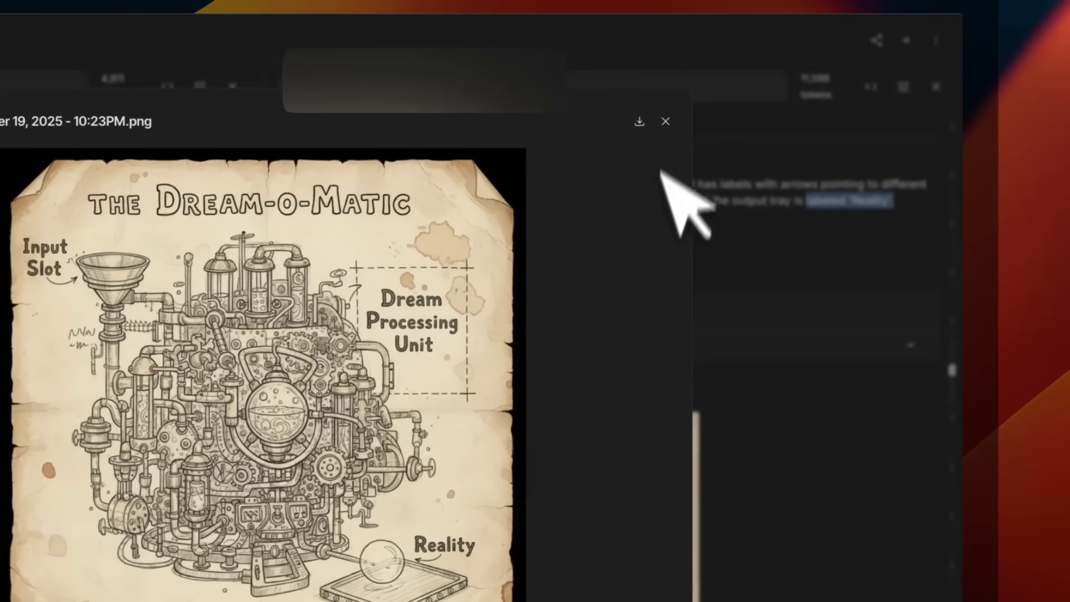
pyautogui.click(665, 121)
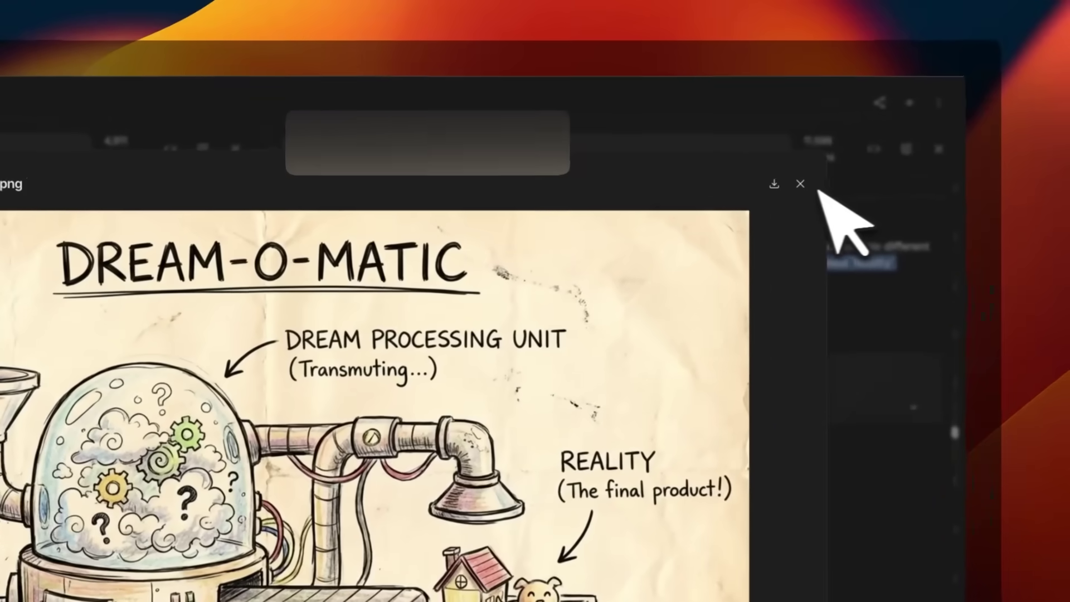
# Close the Dream-O-Matic diagram and enlarge the vampire hunter kit flat lay and robot comic strip
pyautogui.click(961, 71)
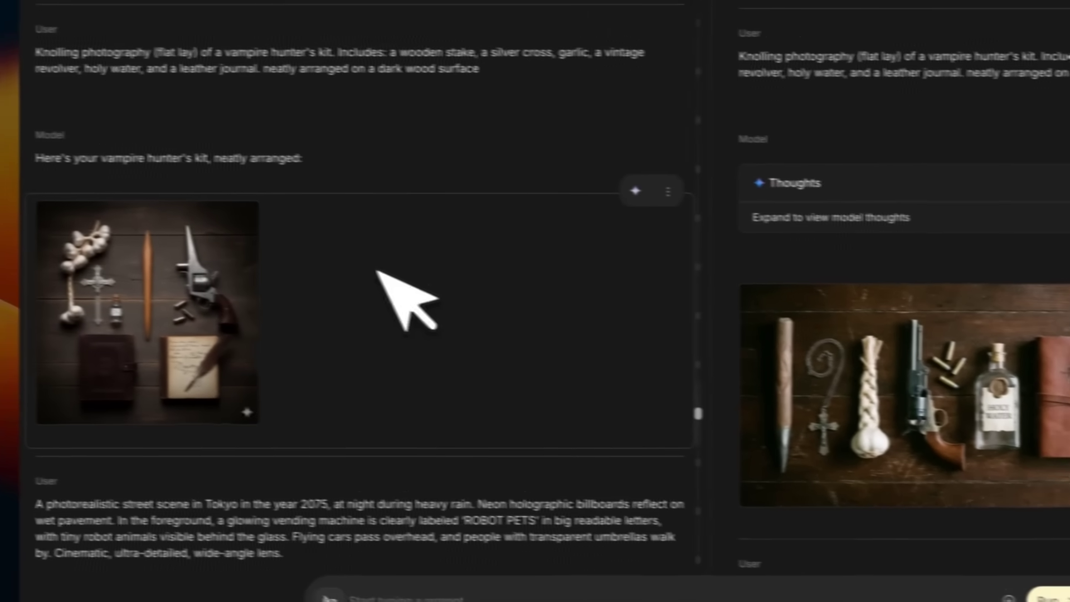
pyautogui.click(103, 292)
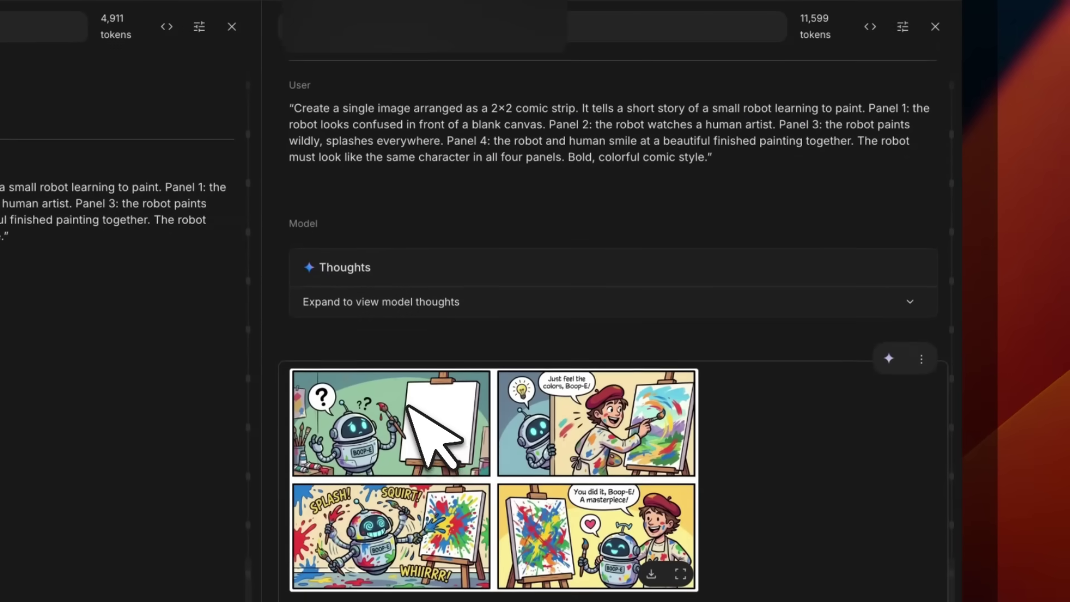
pyautogui.click(409, 406)
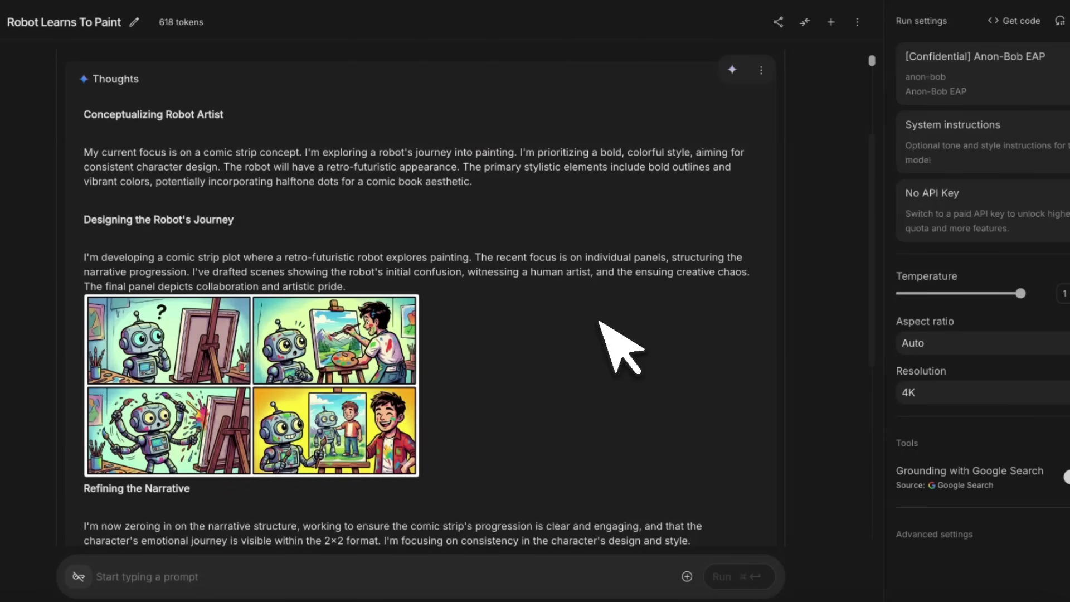
pyautogui.scroll(-4, 622, 346)
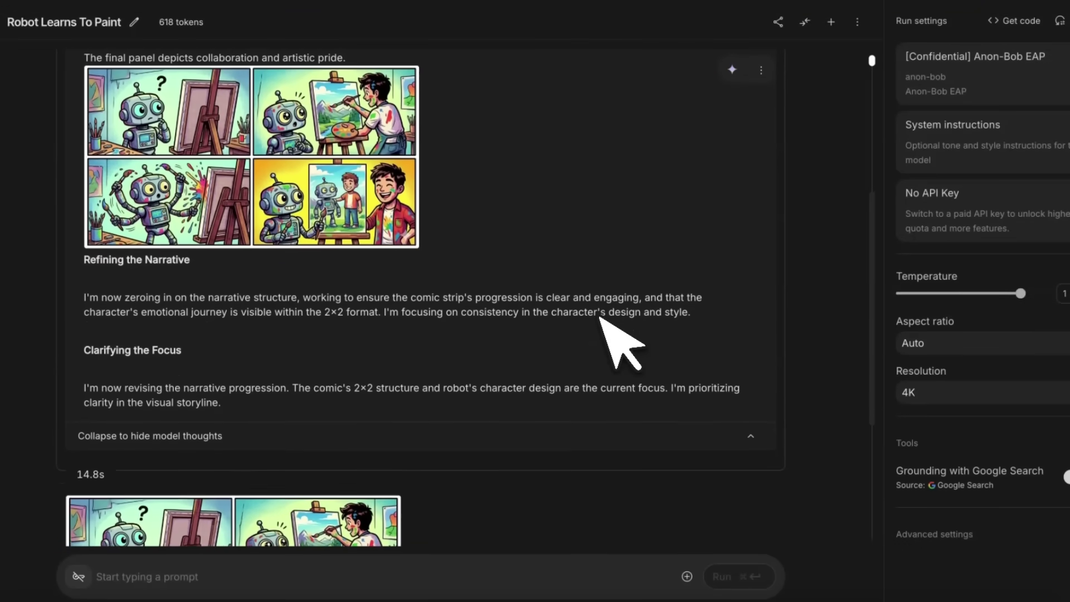
pyautogui.scroll(-3, 601, 316)
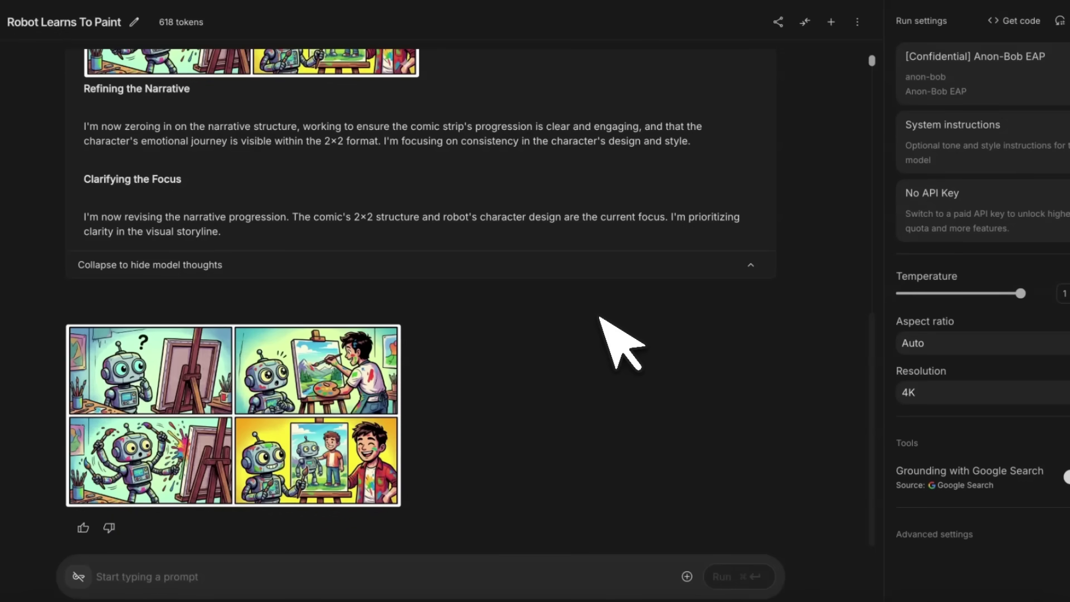
pyautogui.scroll(5, 601, 318)
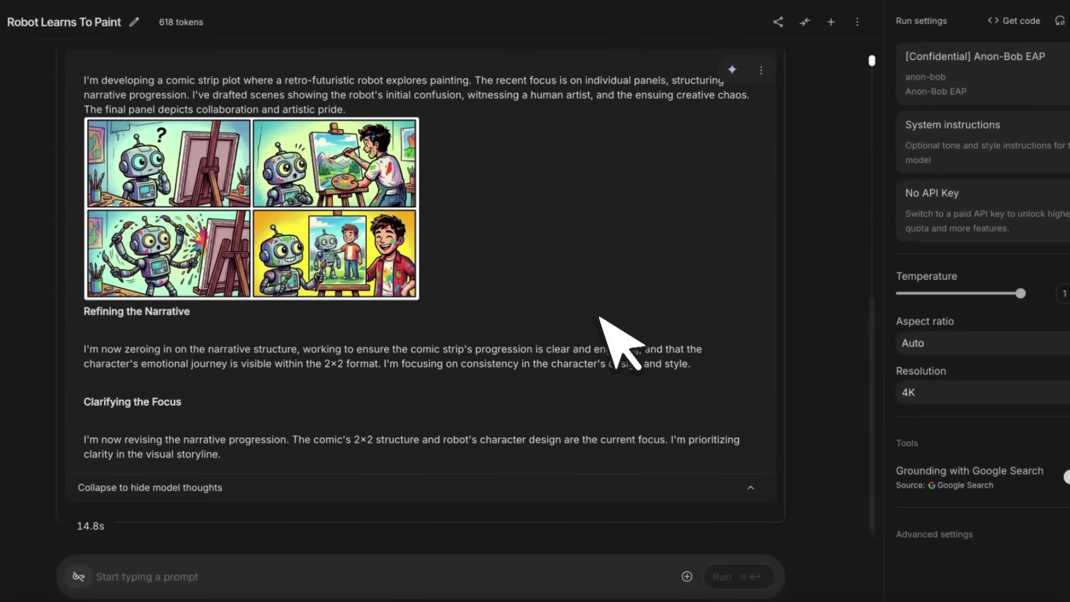